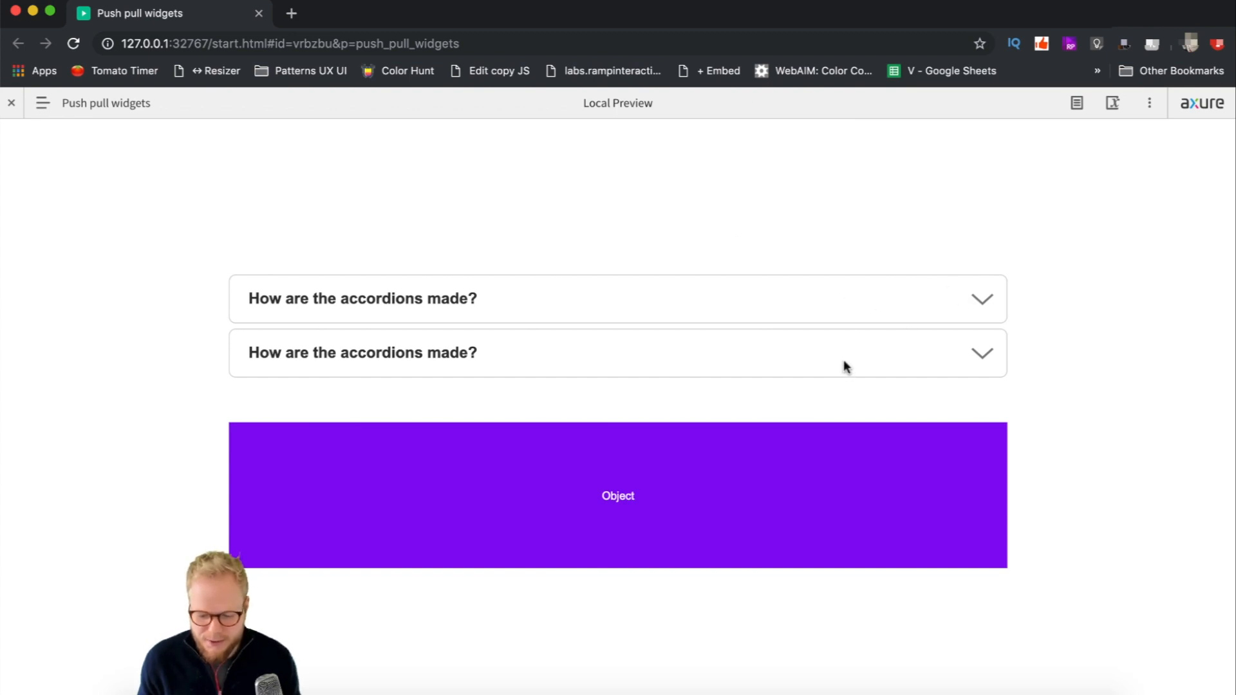
Step: Test expanding and collapsing the first accordion in the browser preview, close the preview's top bar and leave the preview
left_click(892, 303)
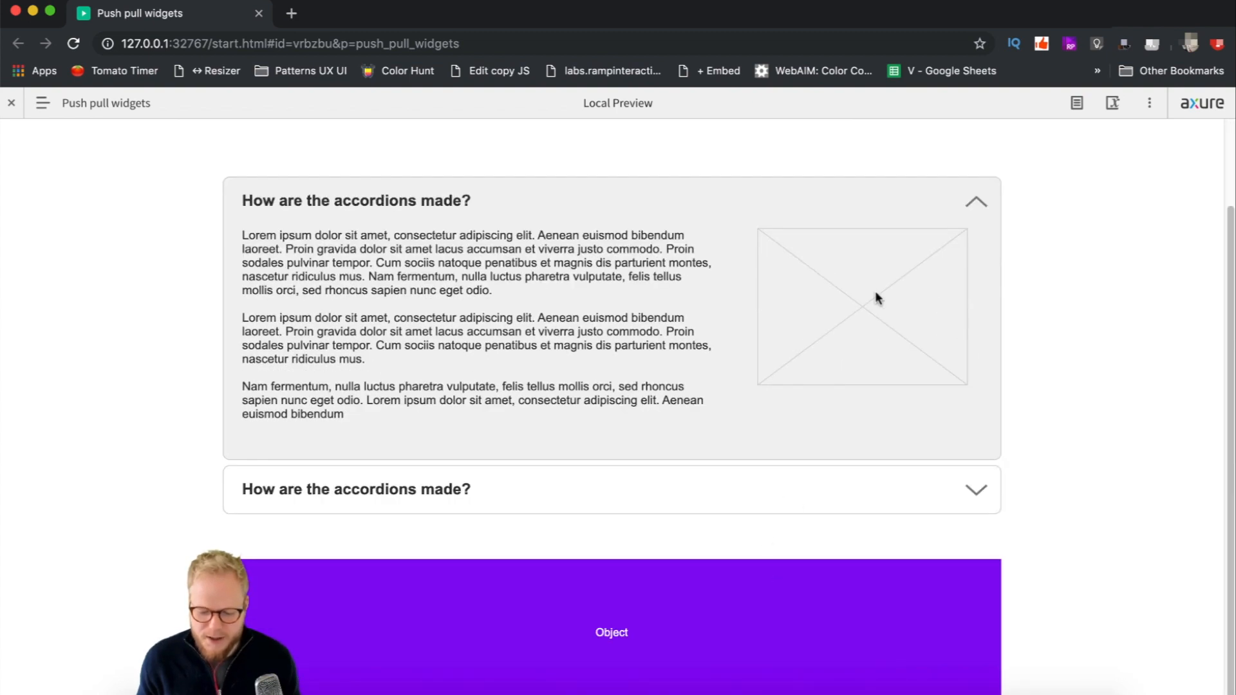
left_click(918, 200)
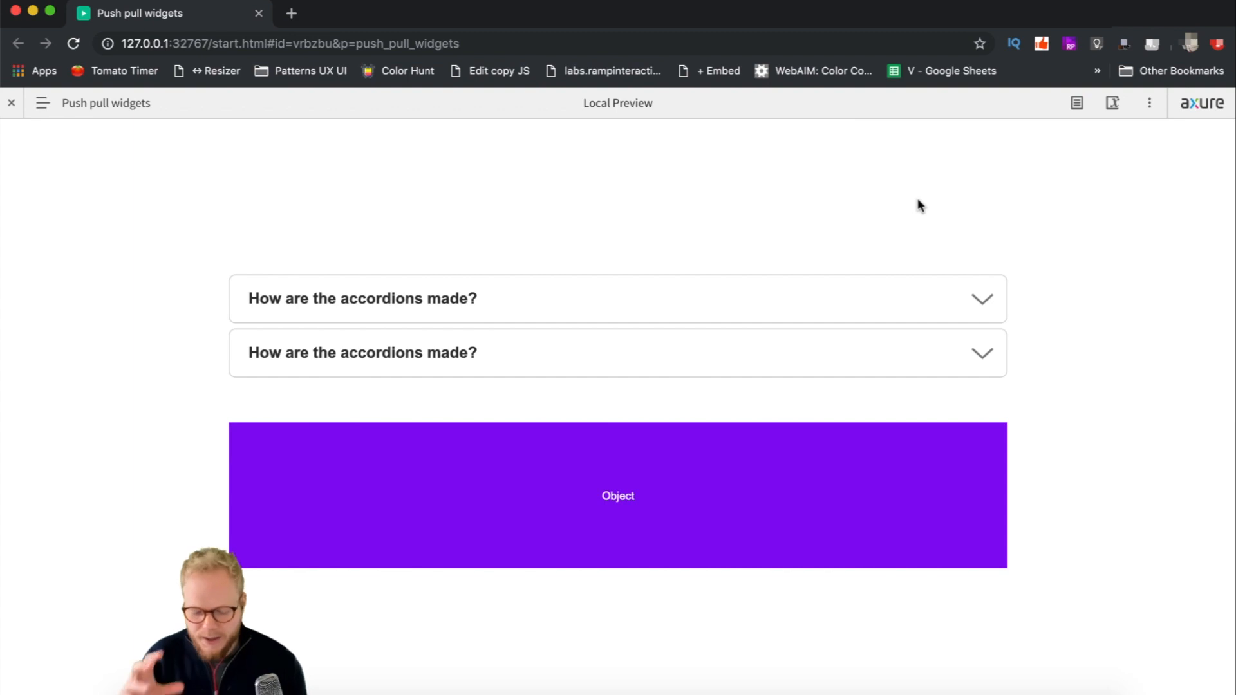
left_click(10, 104)
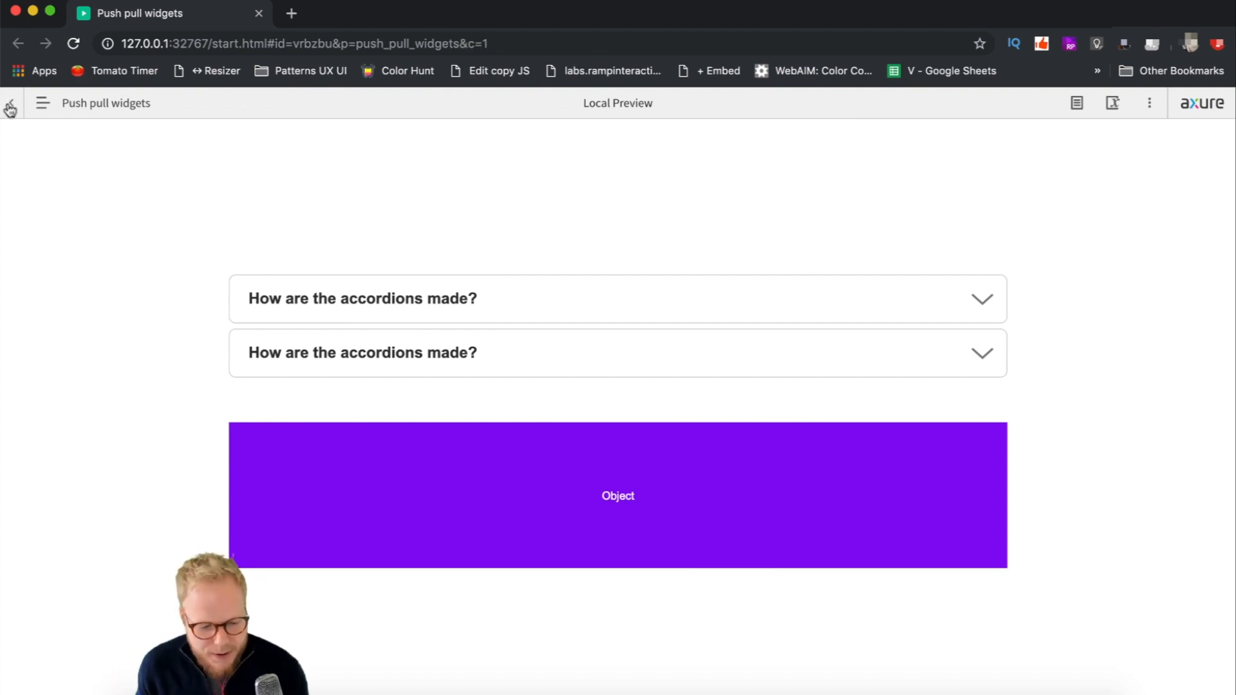
left_click(259, 14)
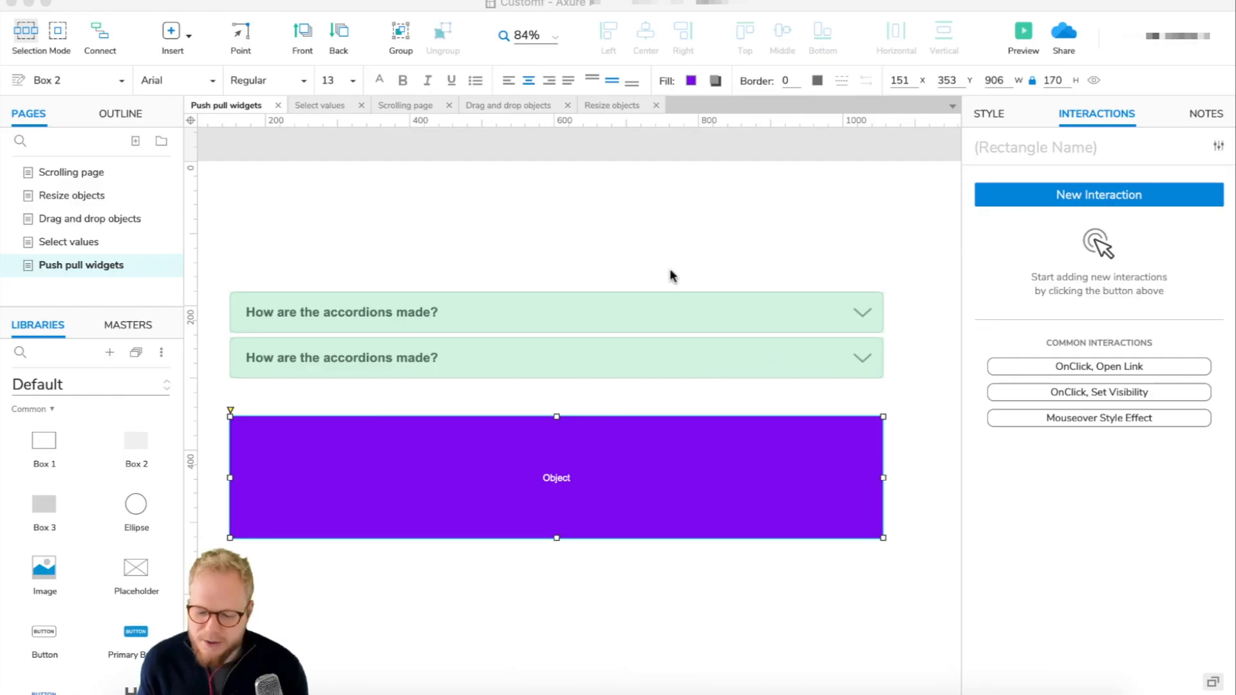
Step: Open the ++acc1 dynamic panel of the first accordion and inspect its Default and Content states
double_click(593, 311)
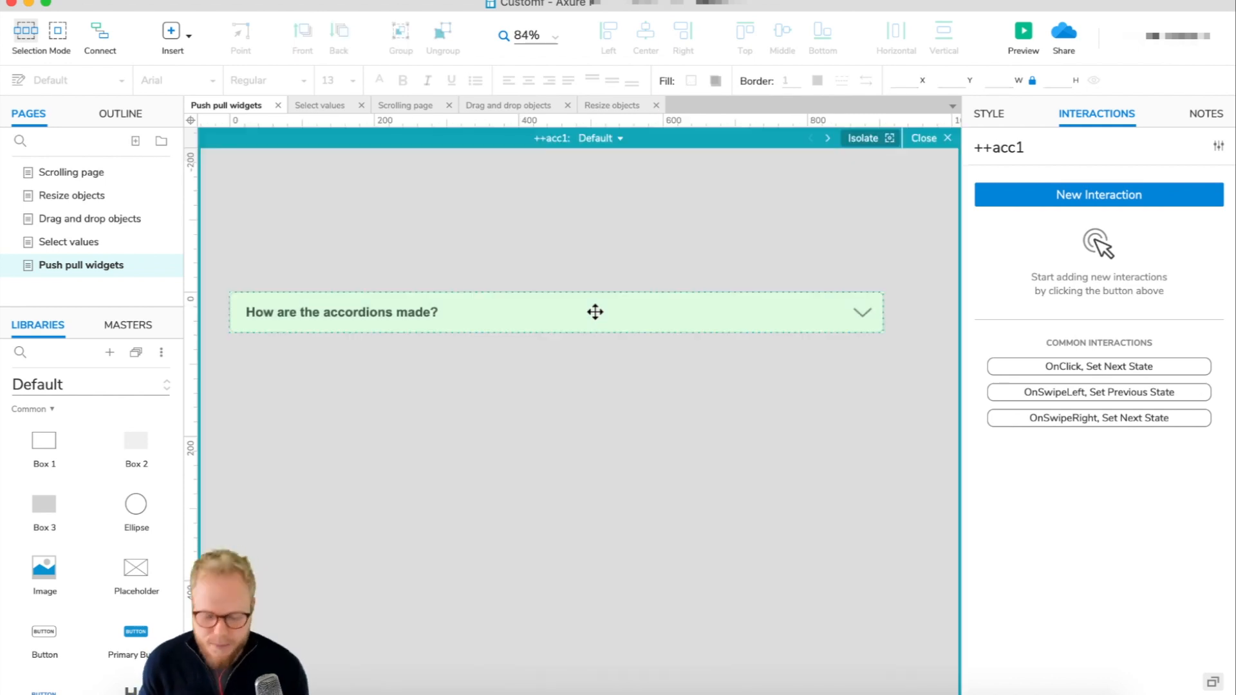
key("Escape")
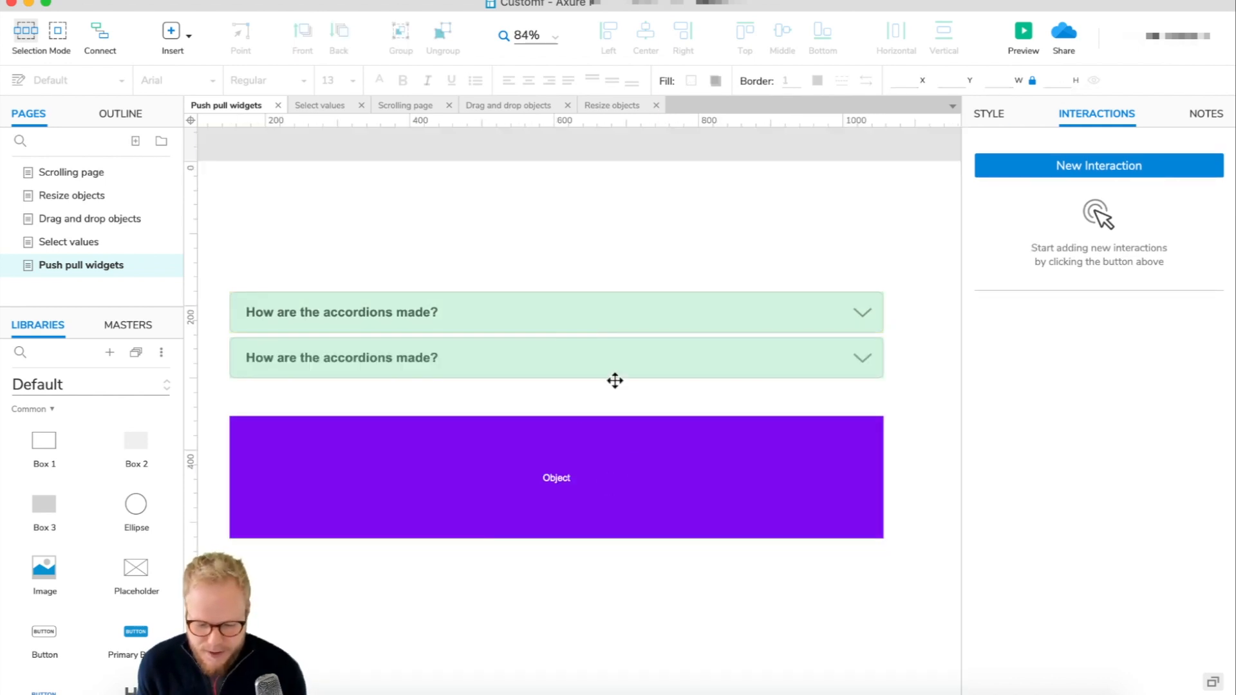
left_click(594, 311)
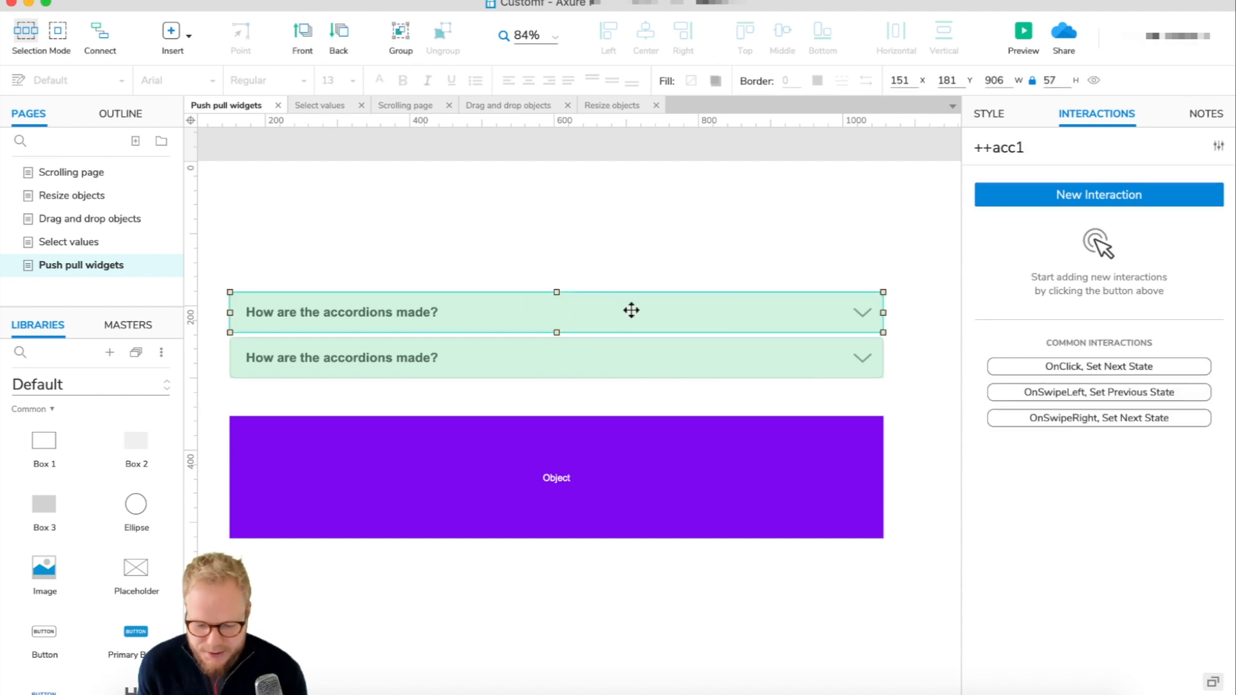
double_click(723, 312)
left_click(615, 138)
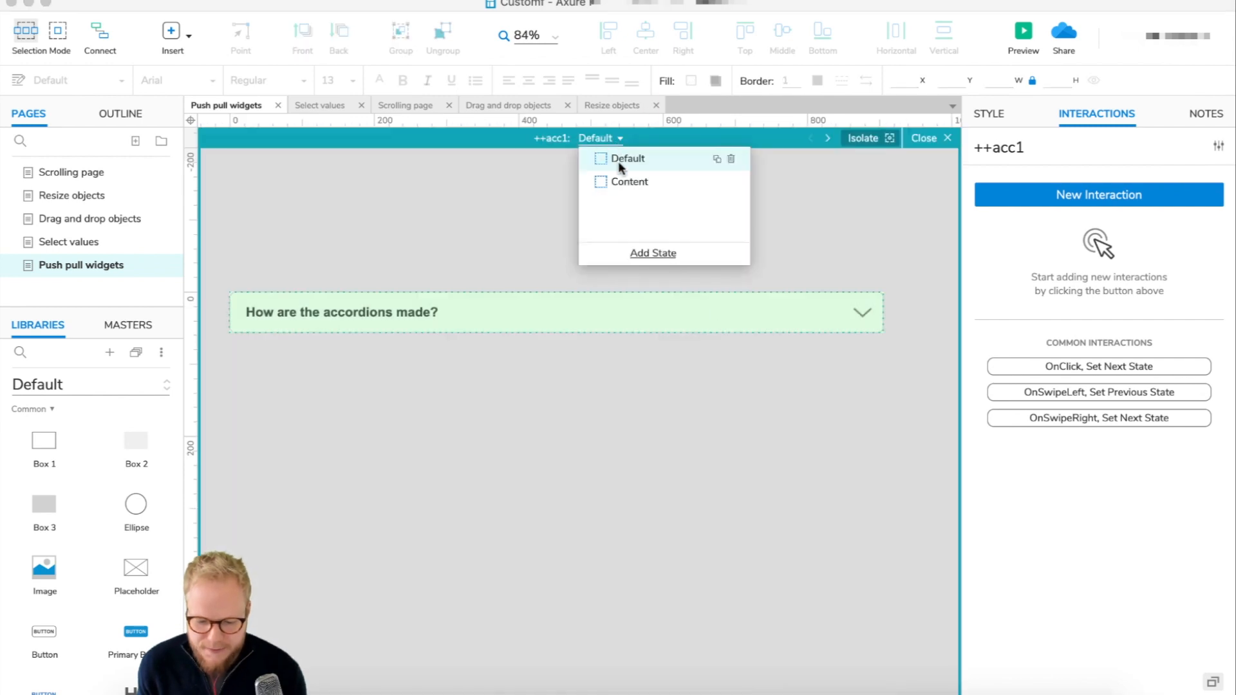
left_click(630, 181)
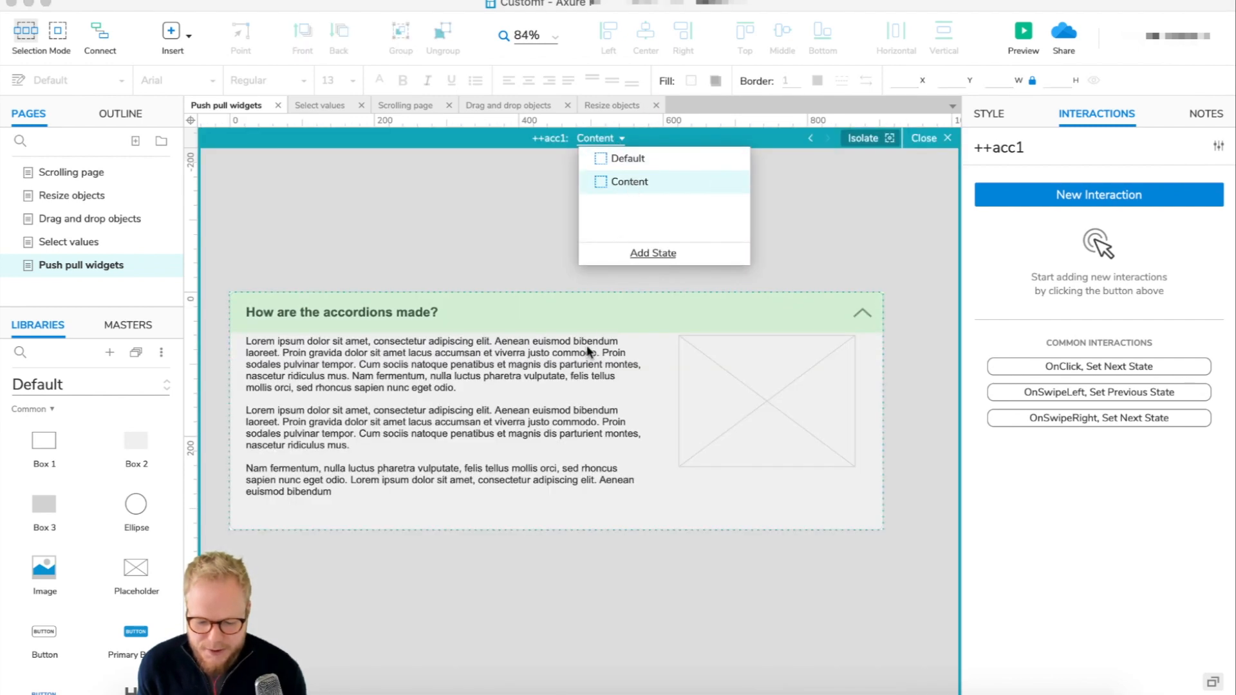
left_click(637, 156)
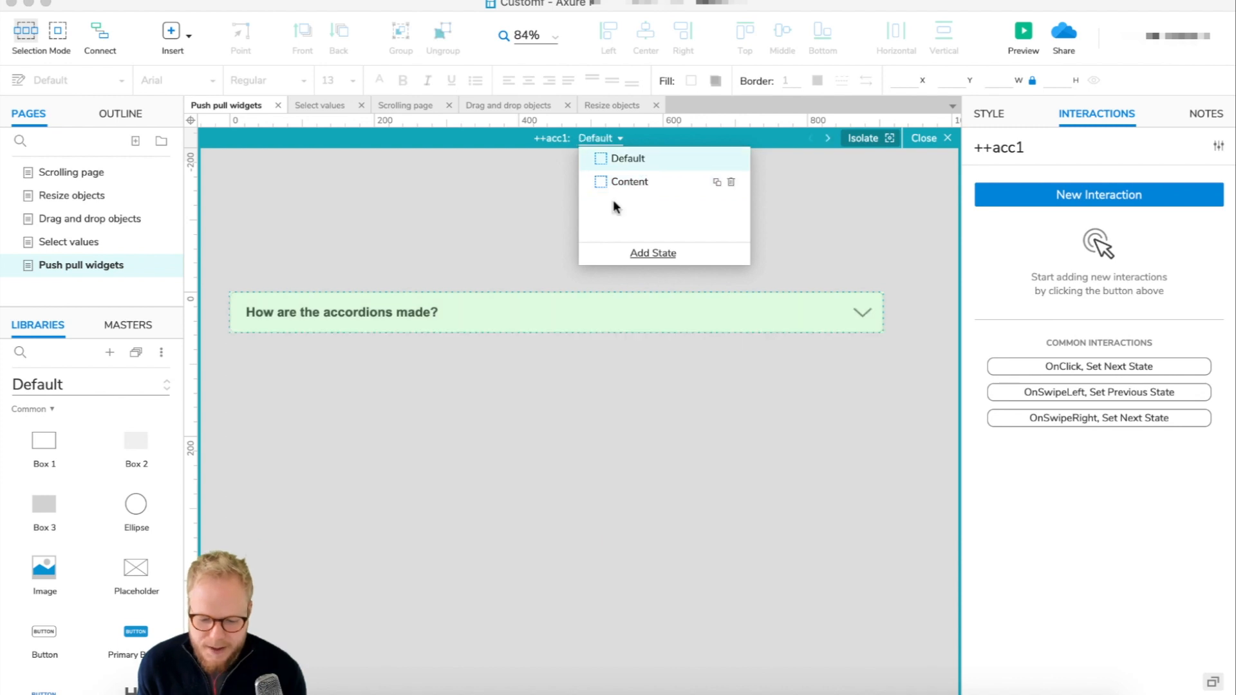
Step: Delete the second Set Panel State action and the Set Size action from the hot spot's OnClick in the Default state
left_click(635, 305)
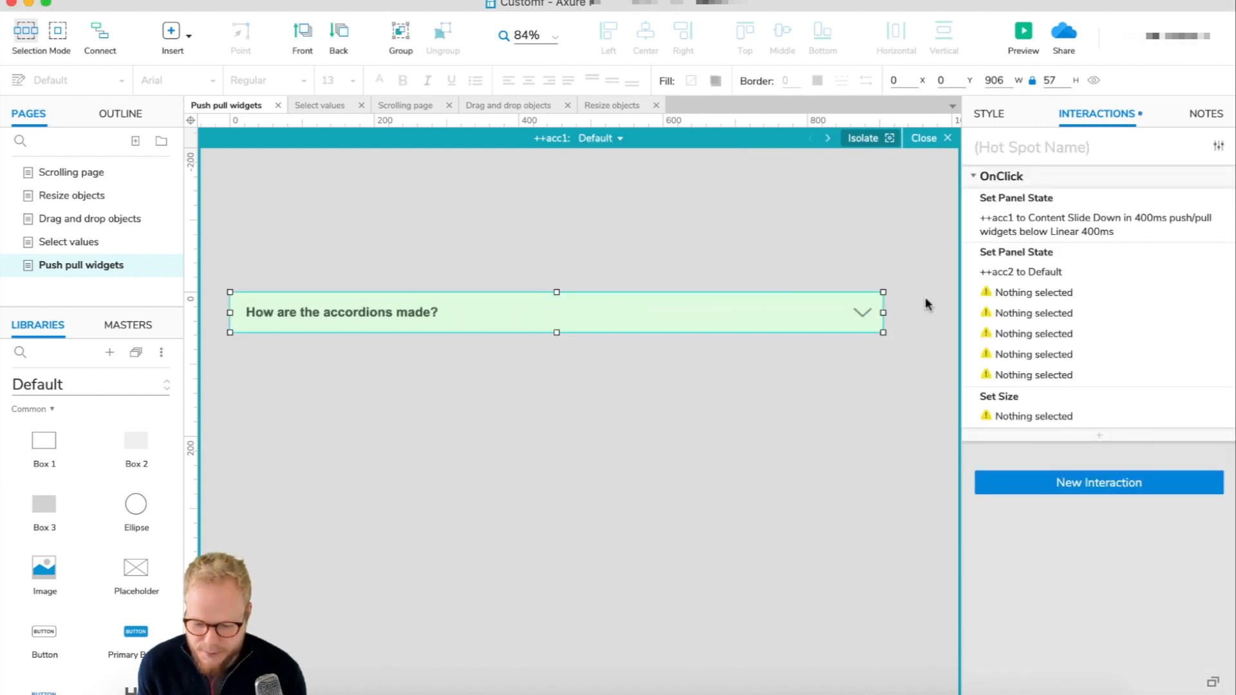
left_click(1056, 253)
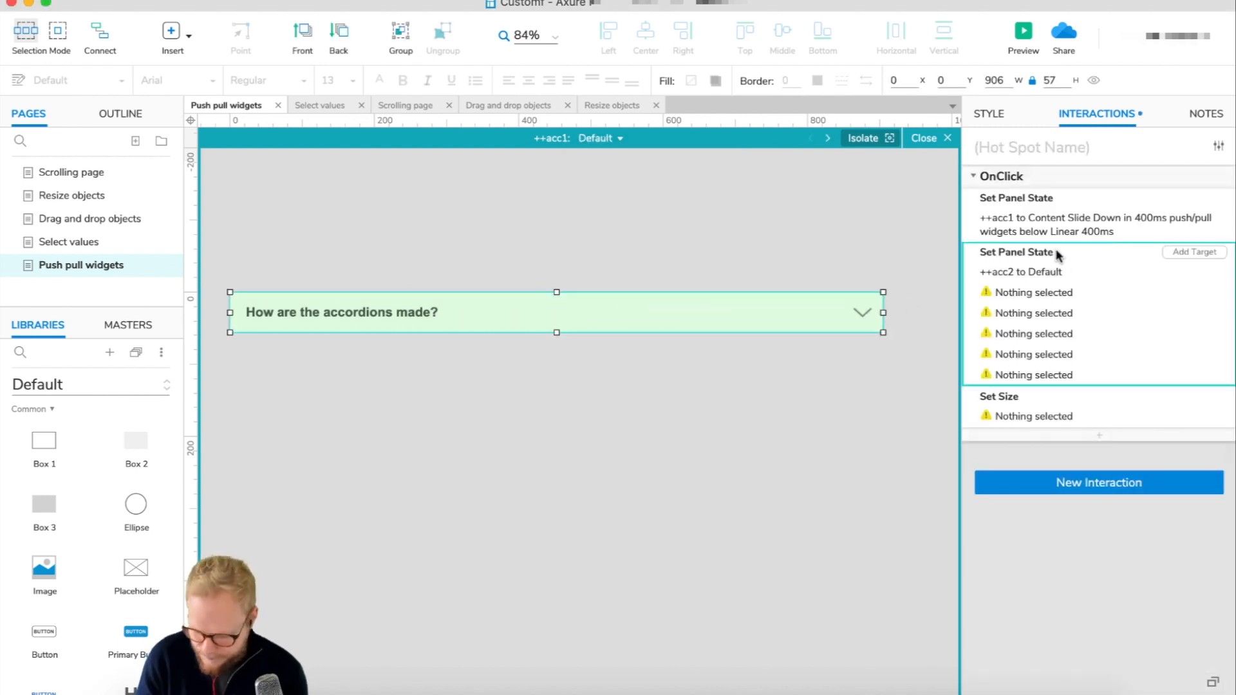
key("Delete")
key("Delete")
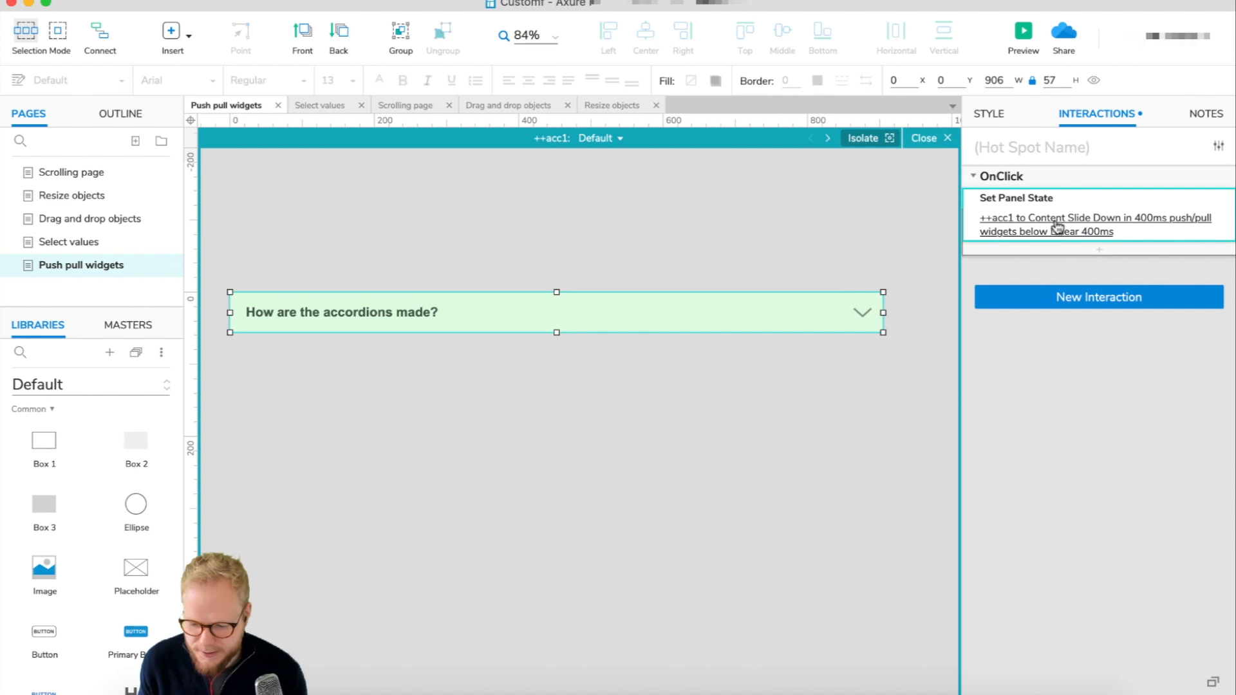
Step: Examine the ++acc1 Set Panel State settings, trying Push/Pull Widgets To the Right and restoring Below, and close the panel
left_click(1055, 225)
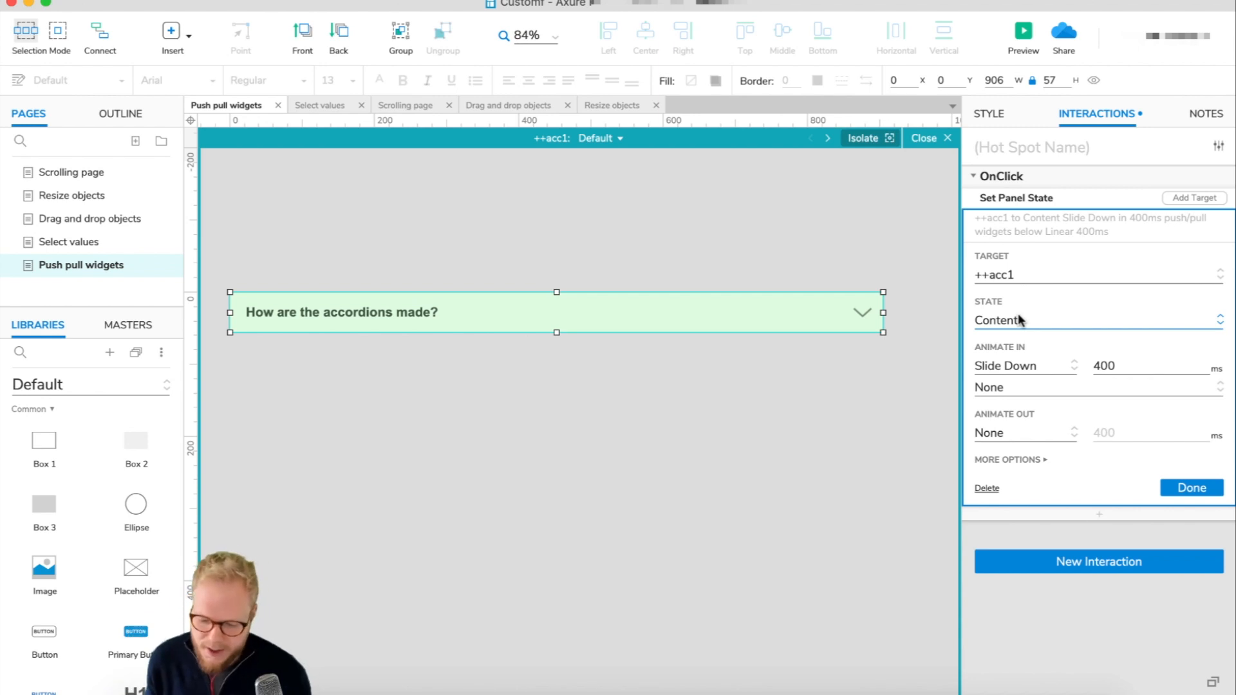
left_click(1033, 458)
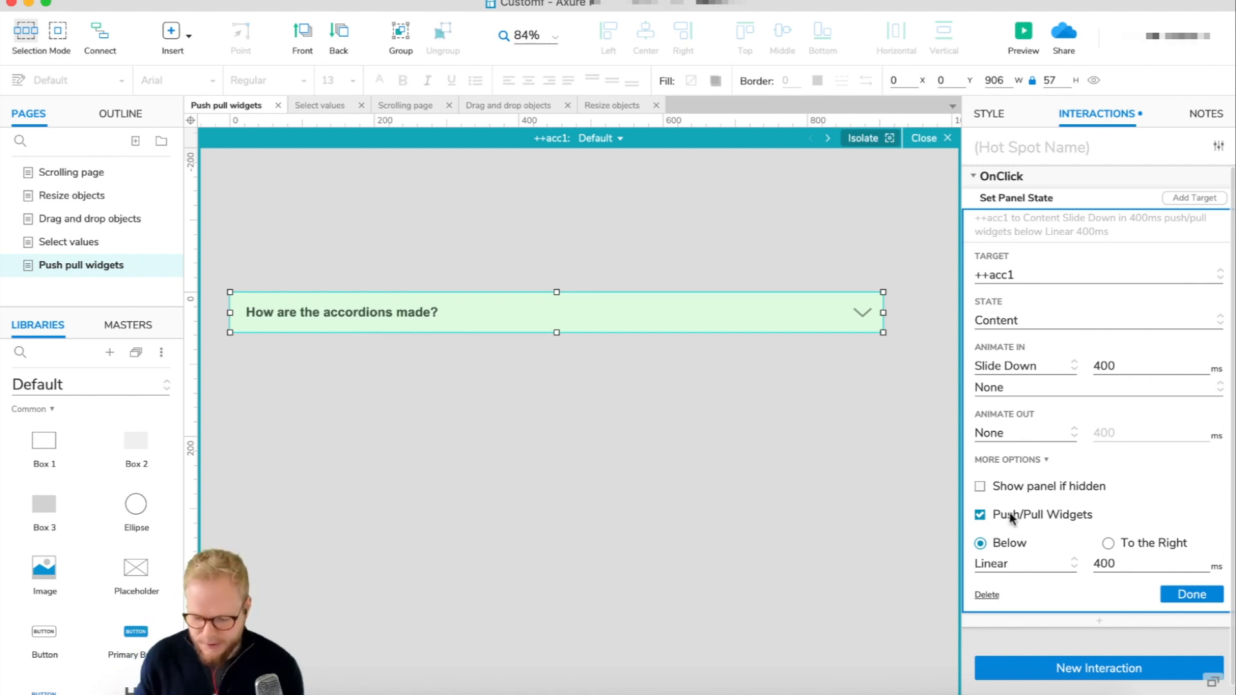
left_click(1108, 545)
left_click(1005, 546)
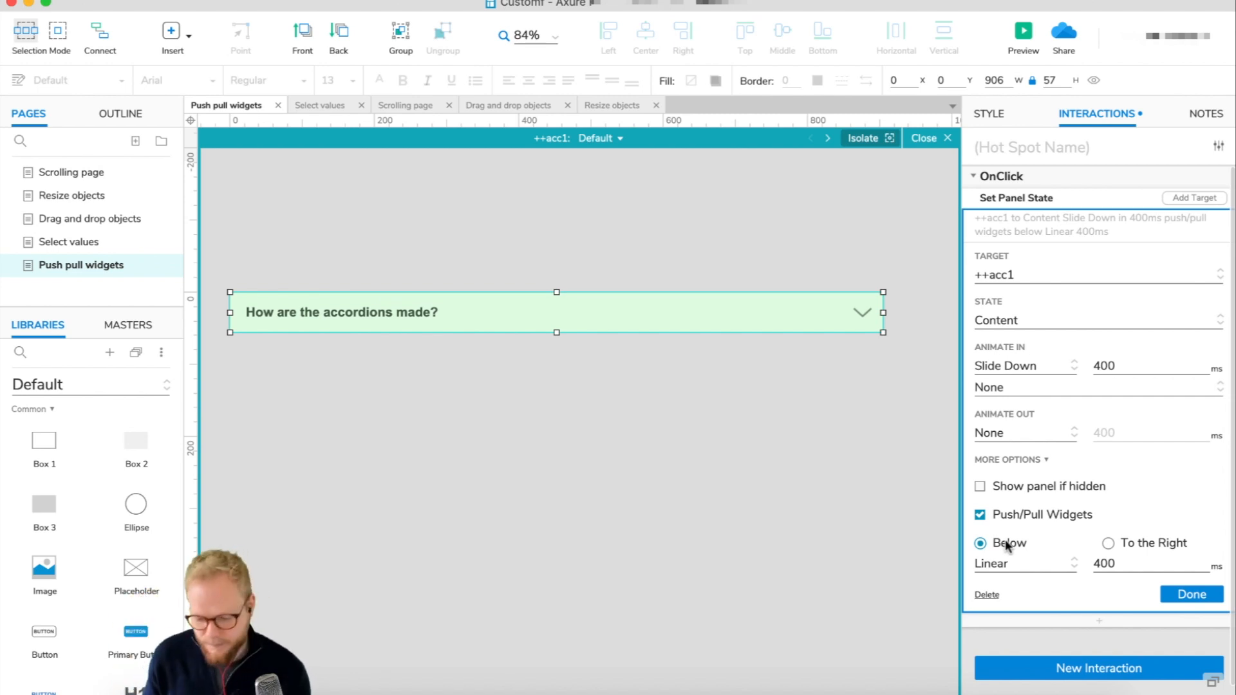
left_click(1109, 542)
left_click(1003, 548)
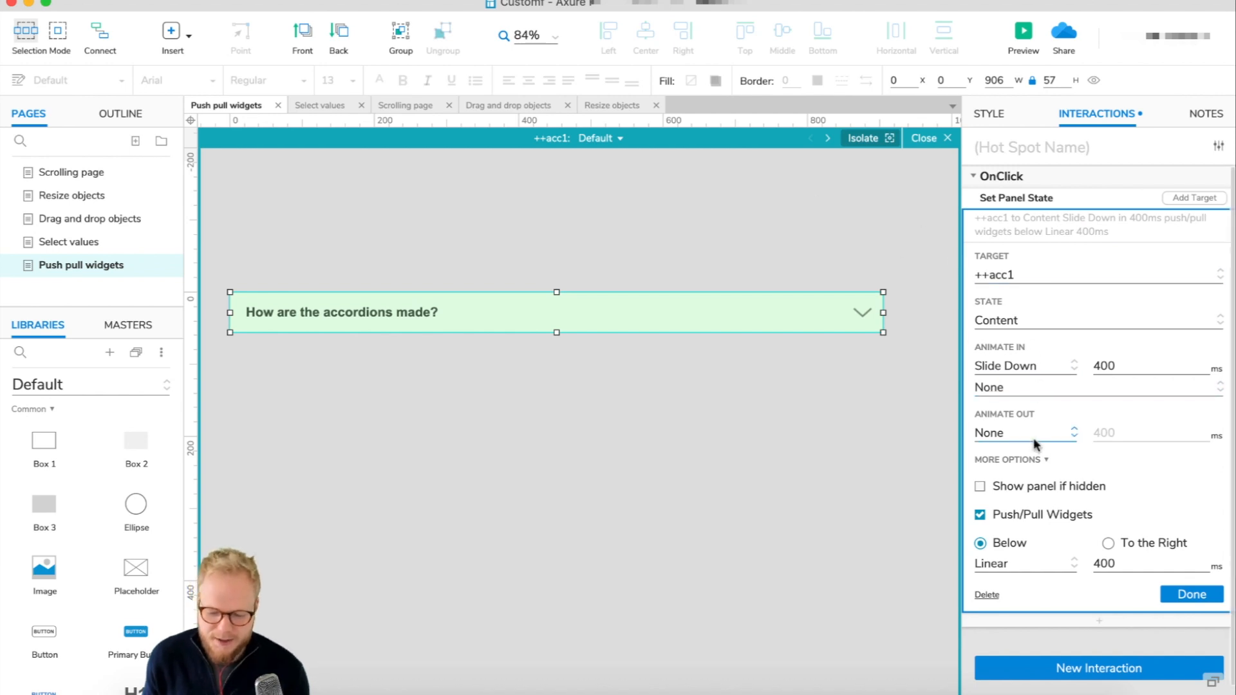
left_click(940, 137)
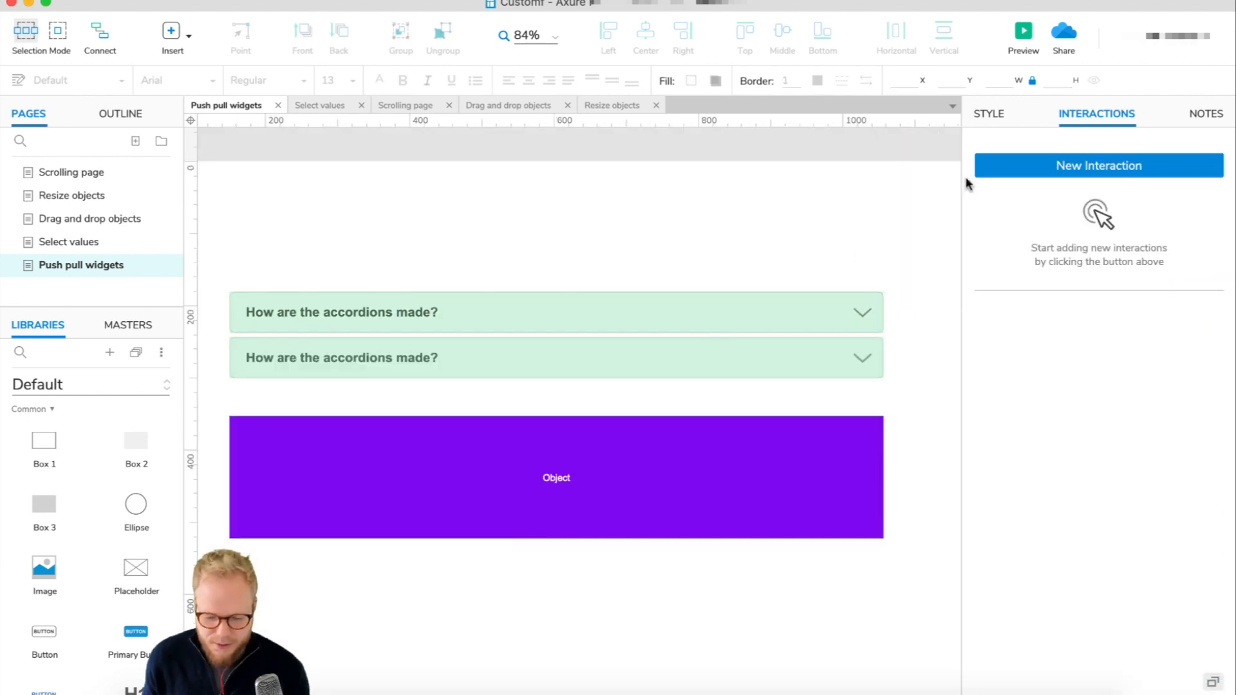
Step: Preview the page, test opening and closing both accordions to check how the content below moves, and close the preview
left_click(1024, 32)
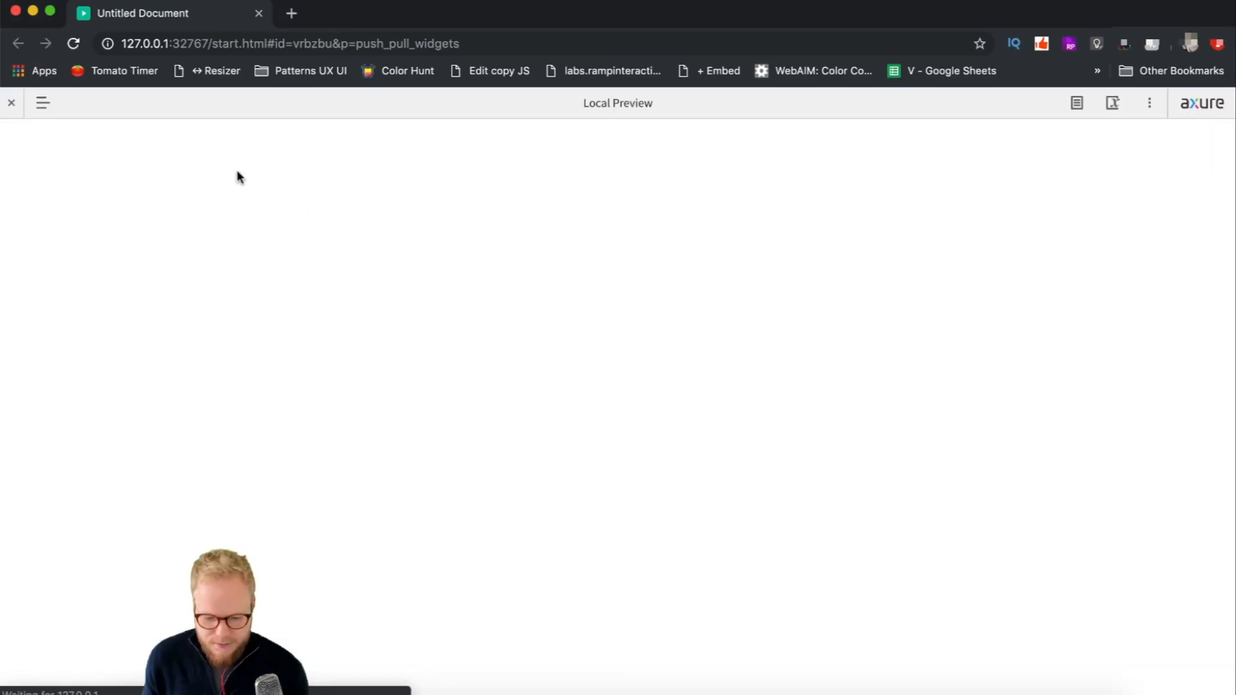
left_click(969, 267)
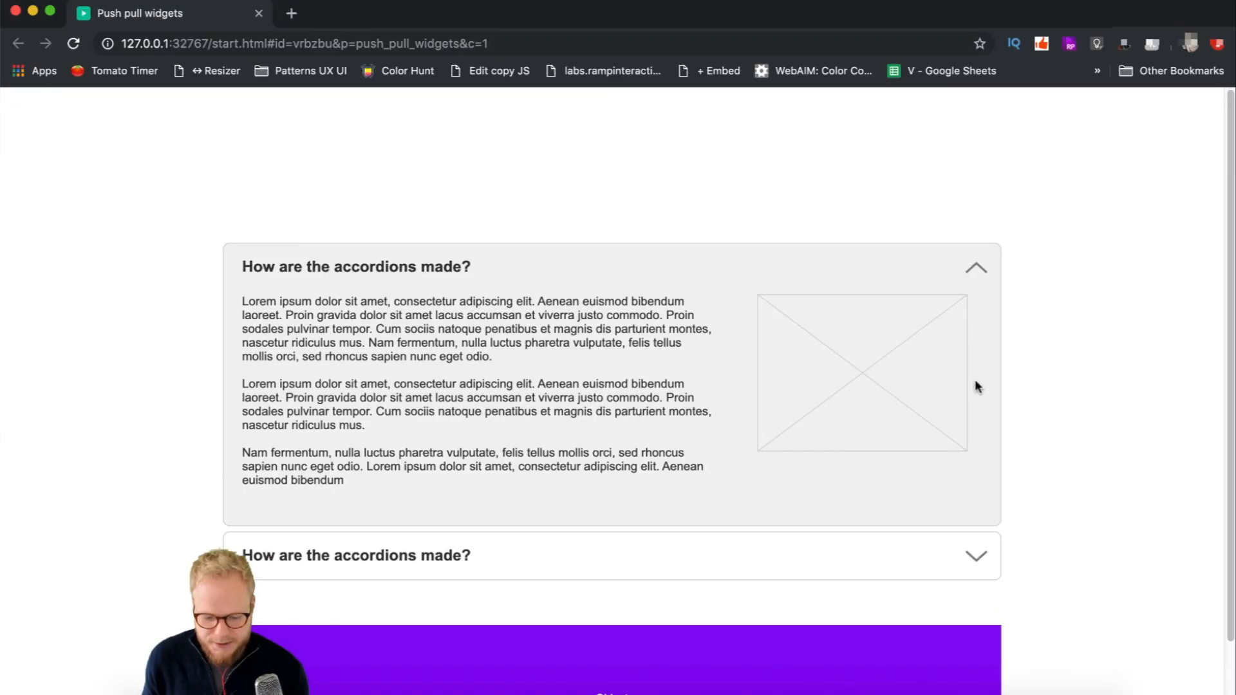
left_click(925, 268)
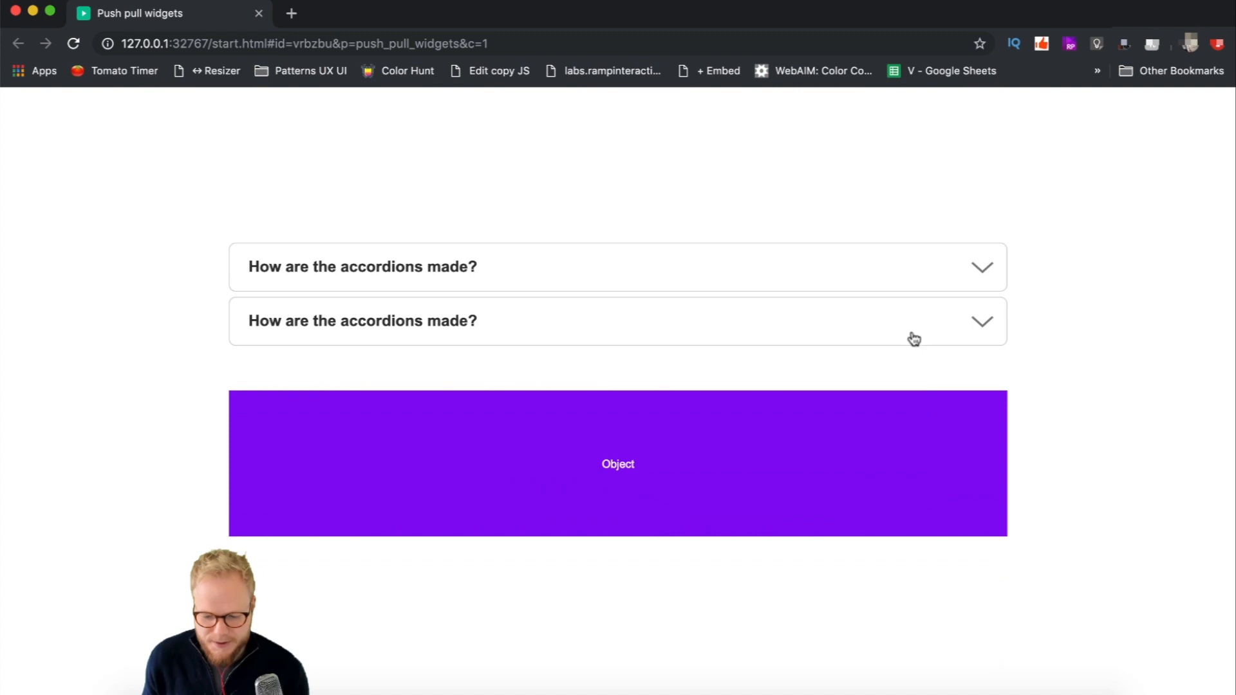
left_click(914, 338)
left_click(913, 333)
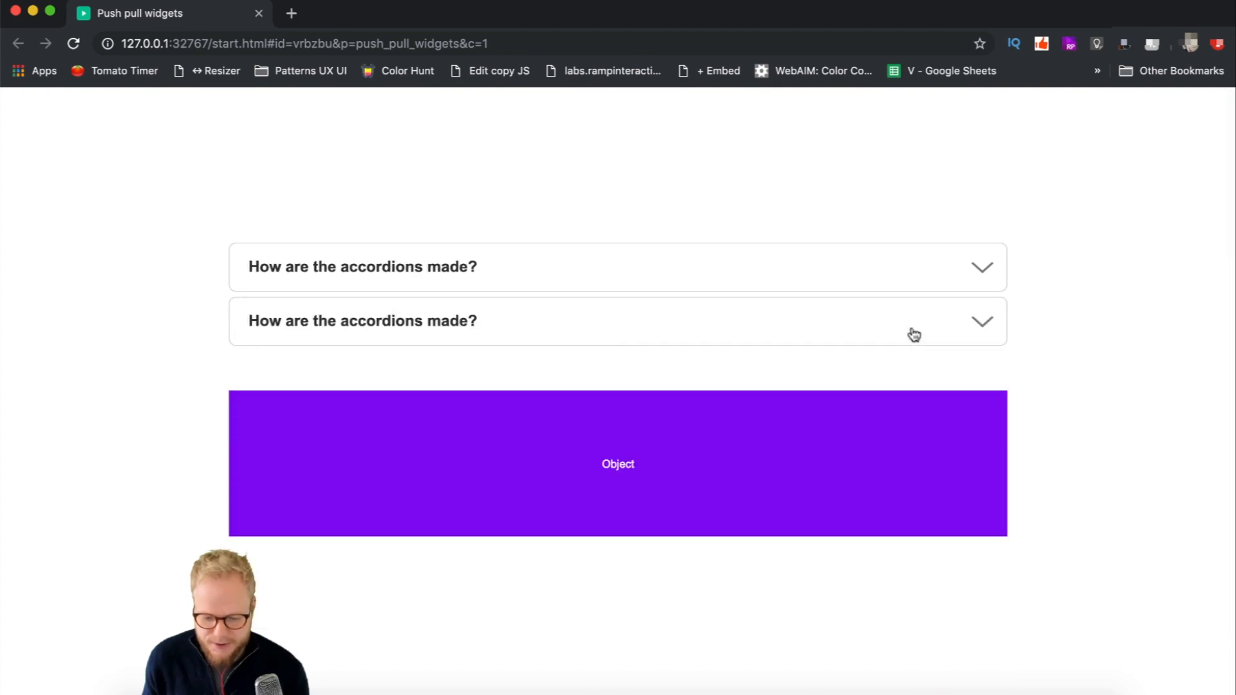
left_click(914, 320)
left_click(915, 314)
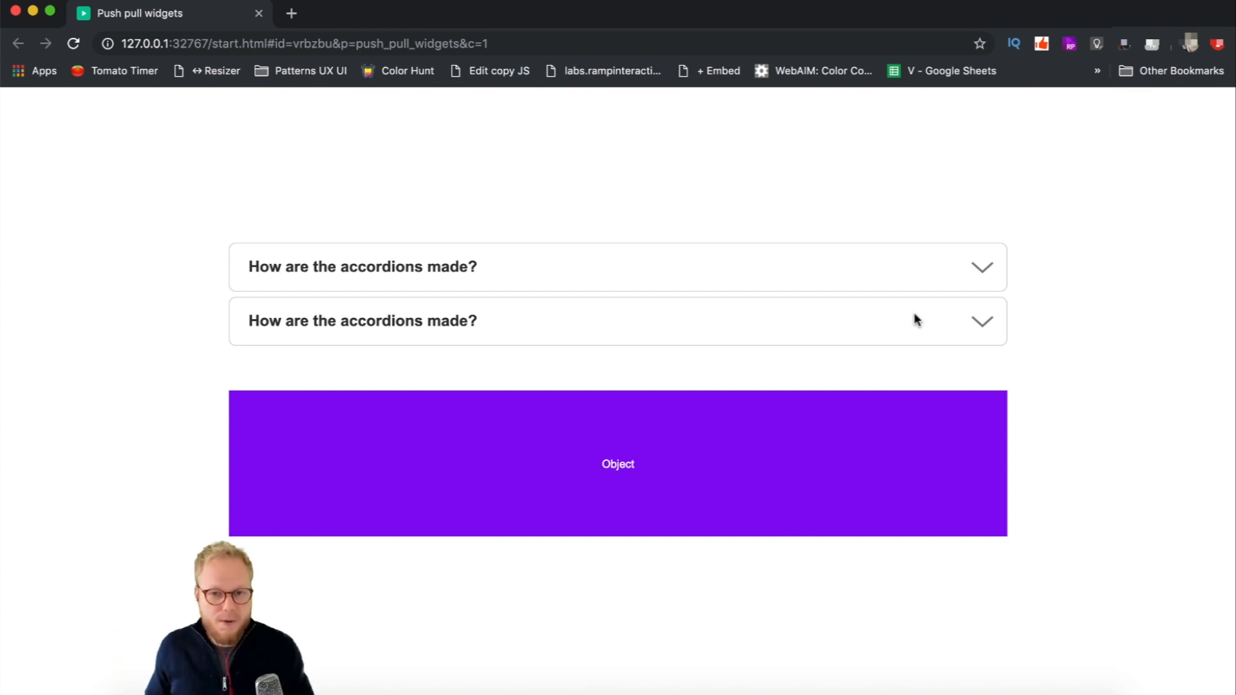
left_click(915, 315)
left_click(901, 268)
left_click(916, 265)
left_click(899, 330)
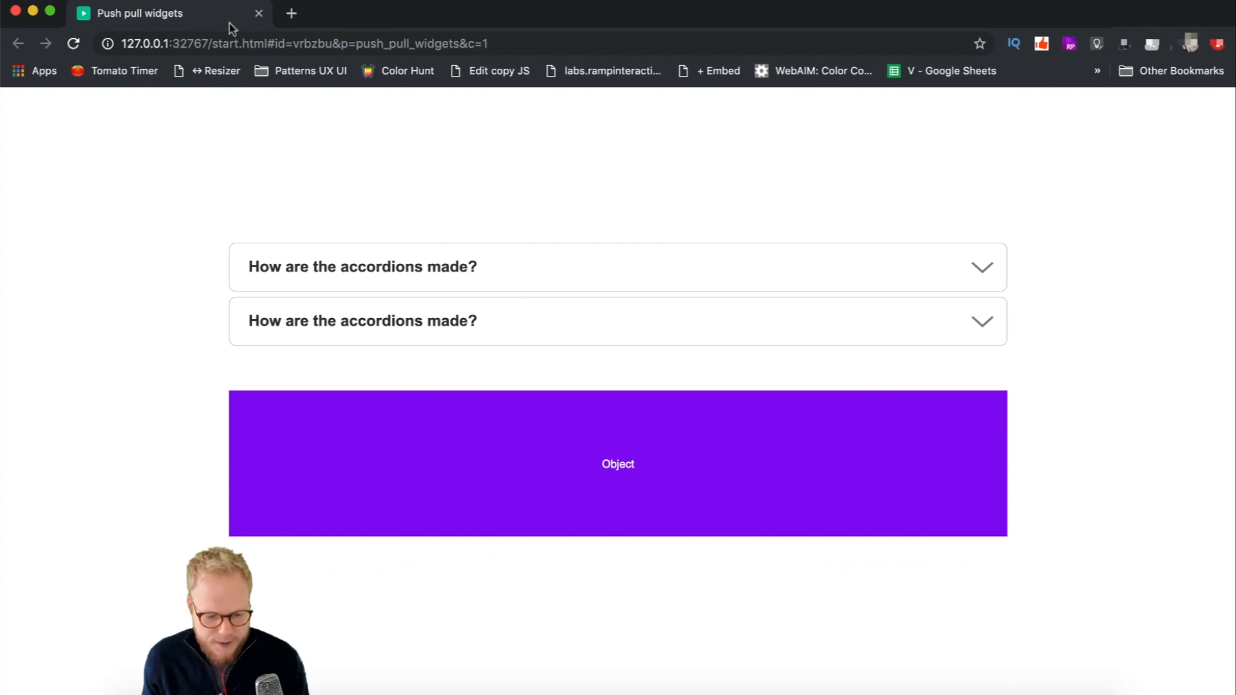
left_click(259, 13)
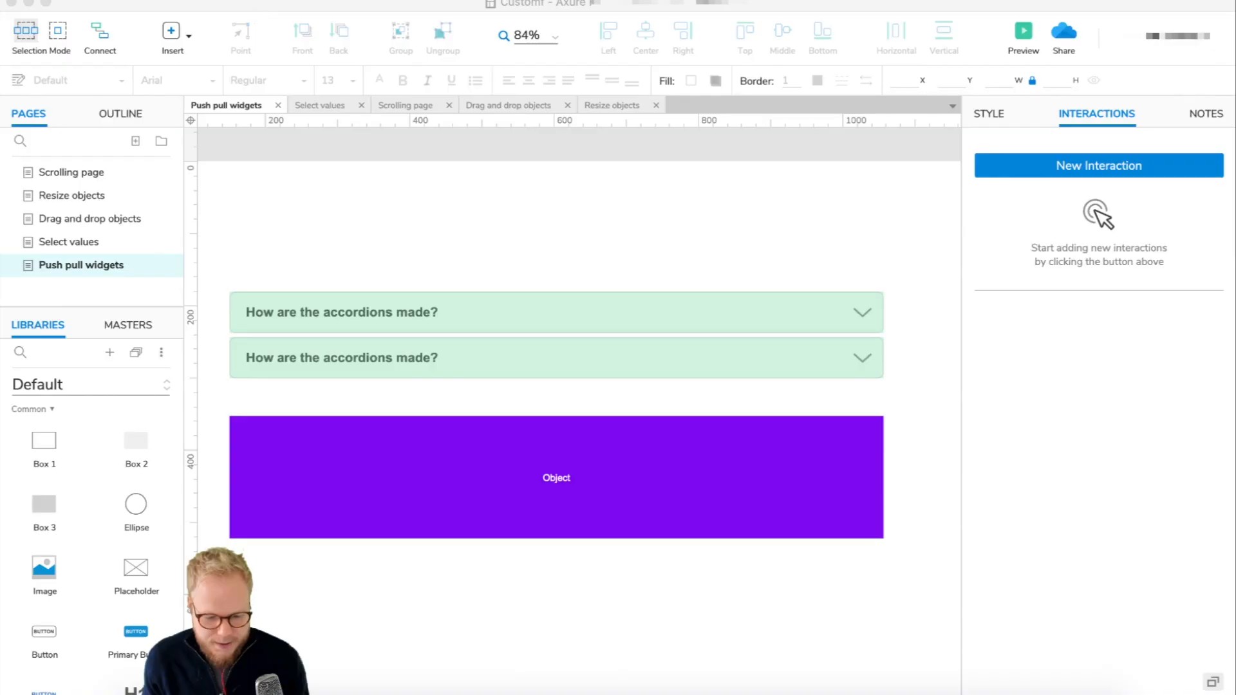
Step: Duplicate the purple rectangle directly below the original and narrow the copy to about 417 wide
left_click(305, 468)
left_click_drag(380, 464, 553, 563)
left_click_drag(883, 612, 531, 612)
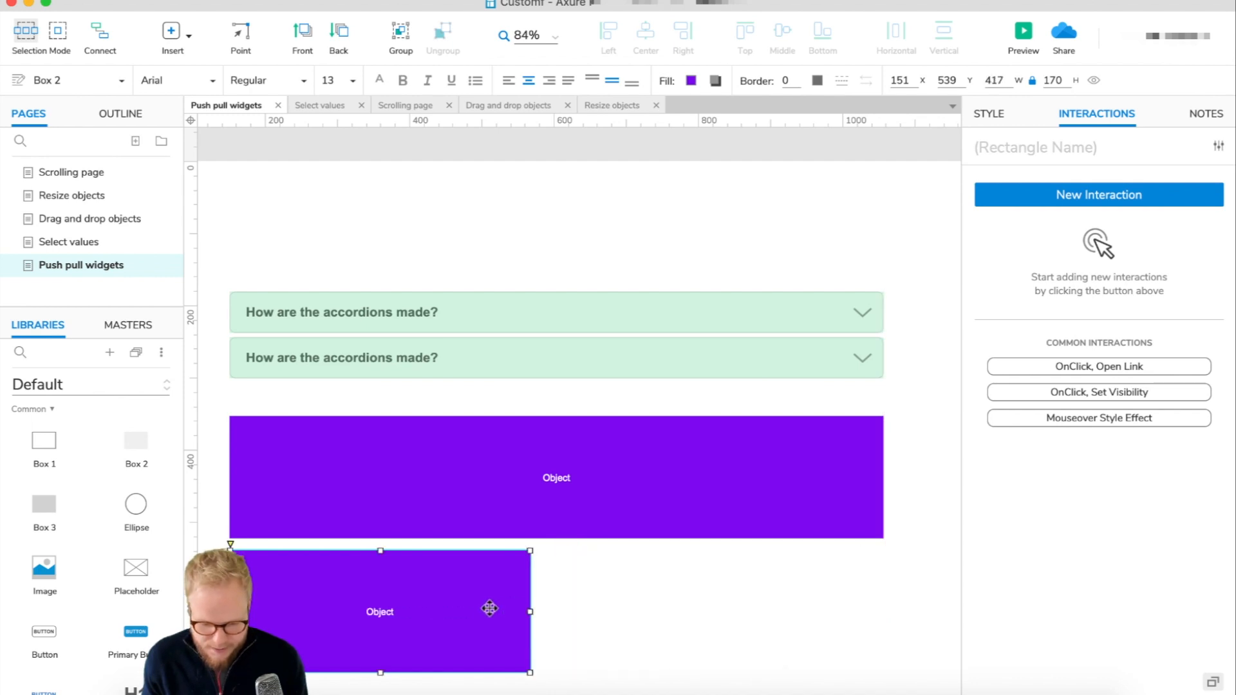
Step: Change the fill of the duplicated rectangle to pink
left_click(689, 78)
left_click(758, 432)
left_click(685, 543)
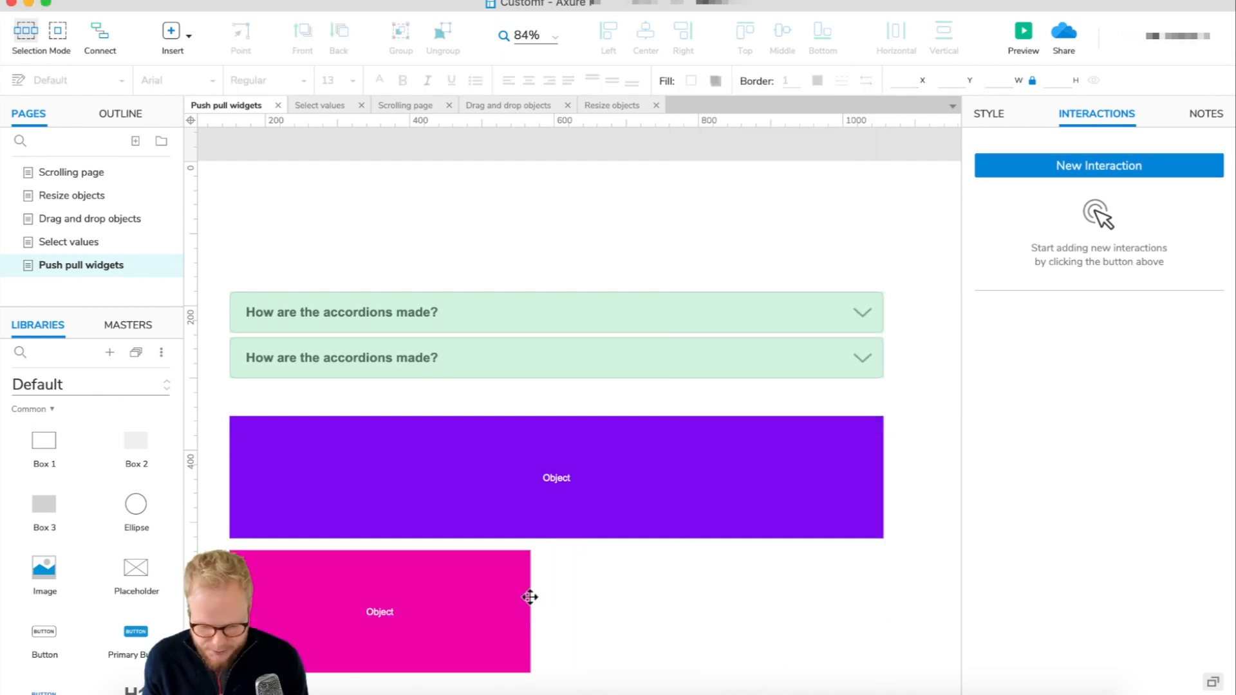
Step: Move the pink rectangle up to about Y 388 and shrink the purple one from its left side so they sit side by side
left_click_drag(481, 598, 458, 489)
left_click(329, 426)
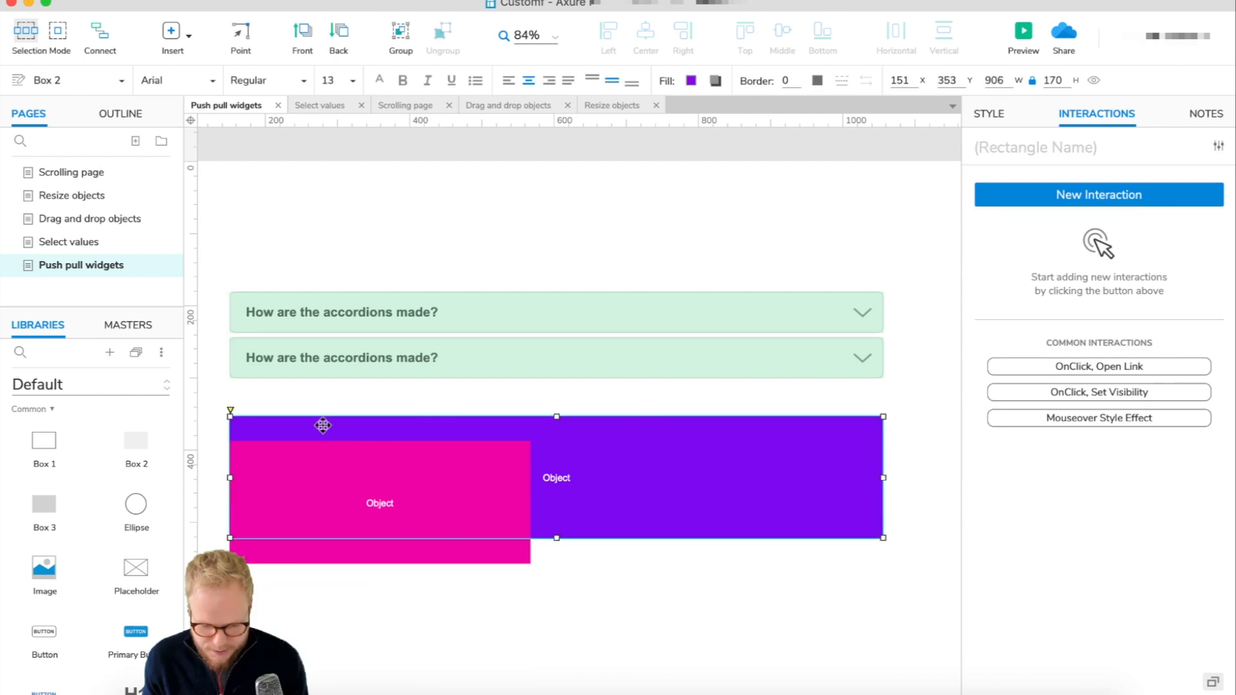
left_click_drag(230, 416, 544, 405)
left_click(393, 463)
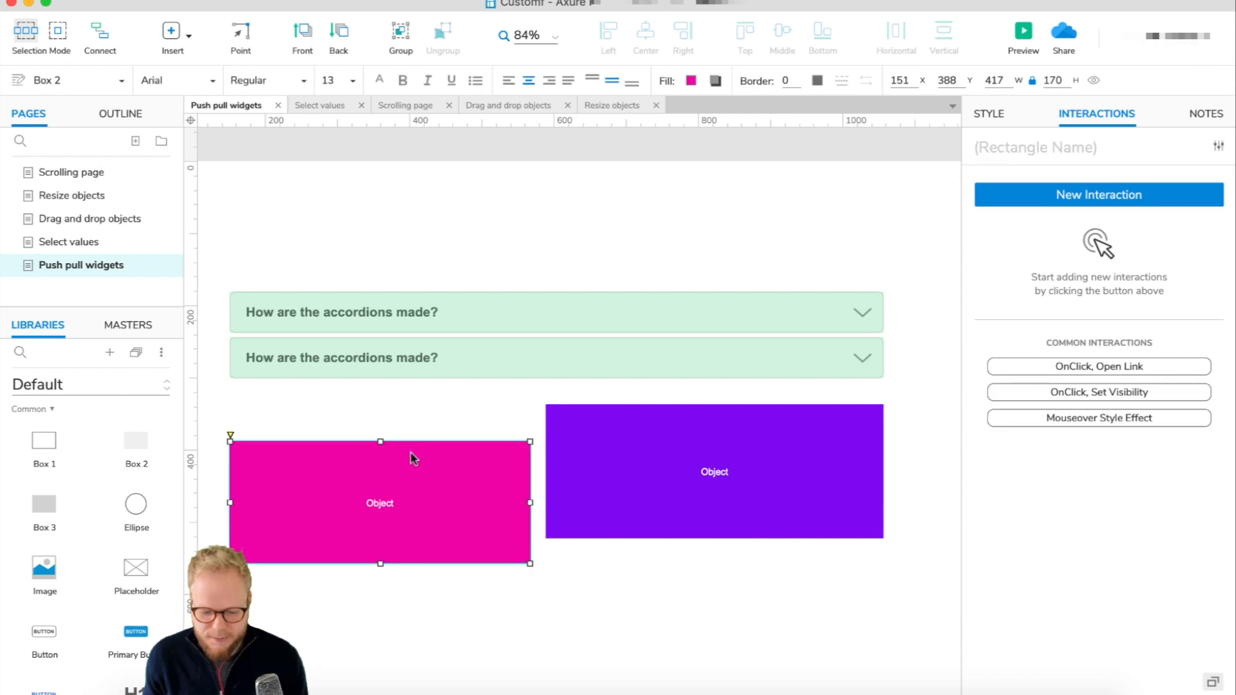
Step: Preview the page, test the first accordion's effect on the pink and purple rectangles, and close the preview
left_click(1023, 32)
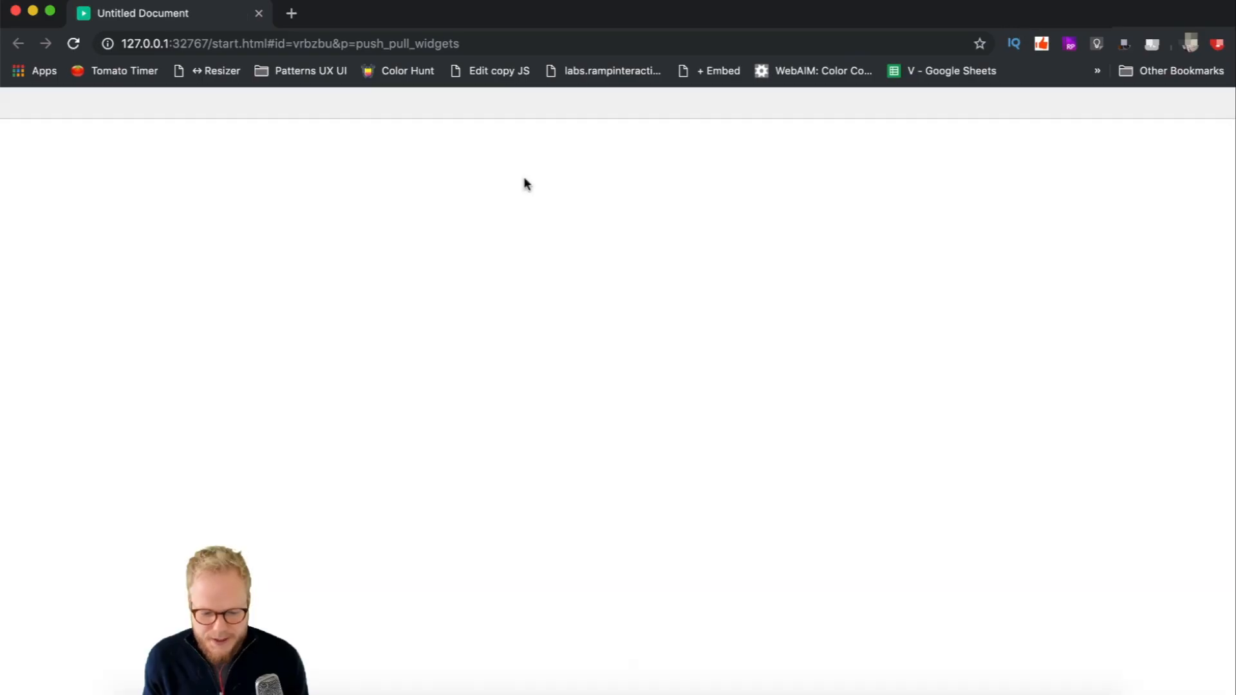
left_click(879, 283)
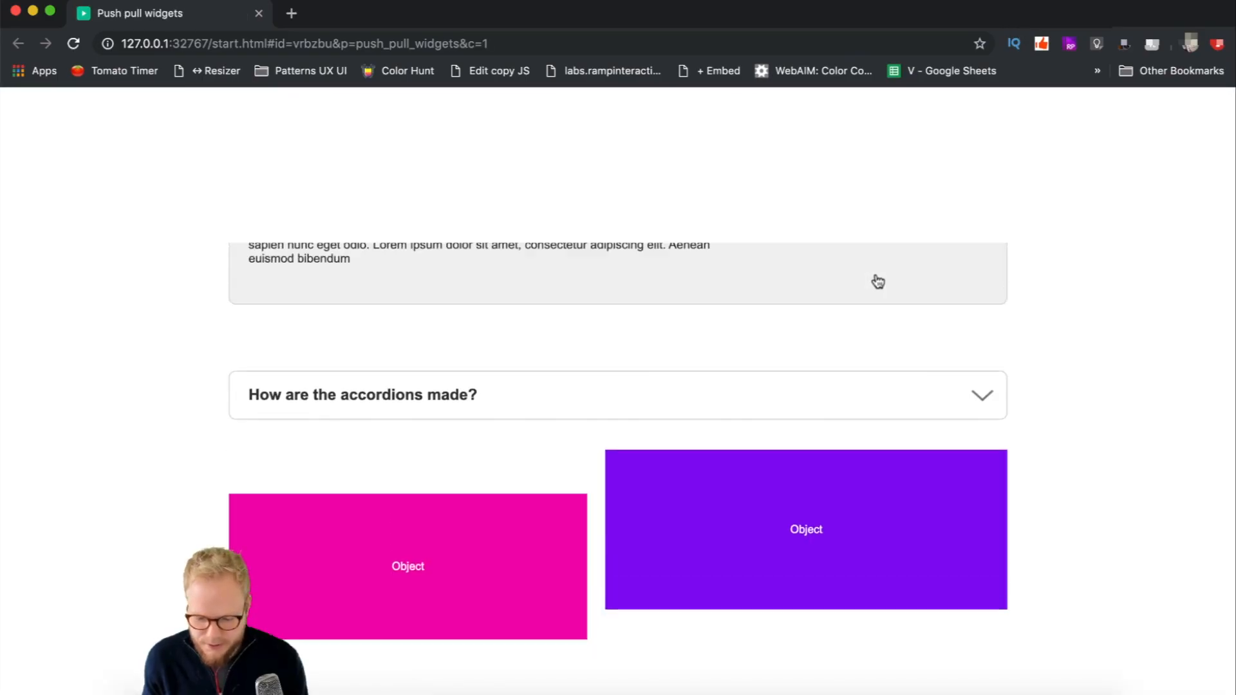
scroll(569, 623, "down", 2)
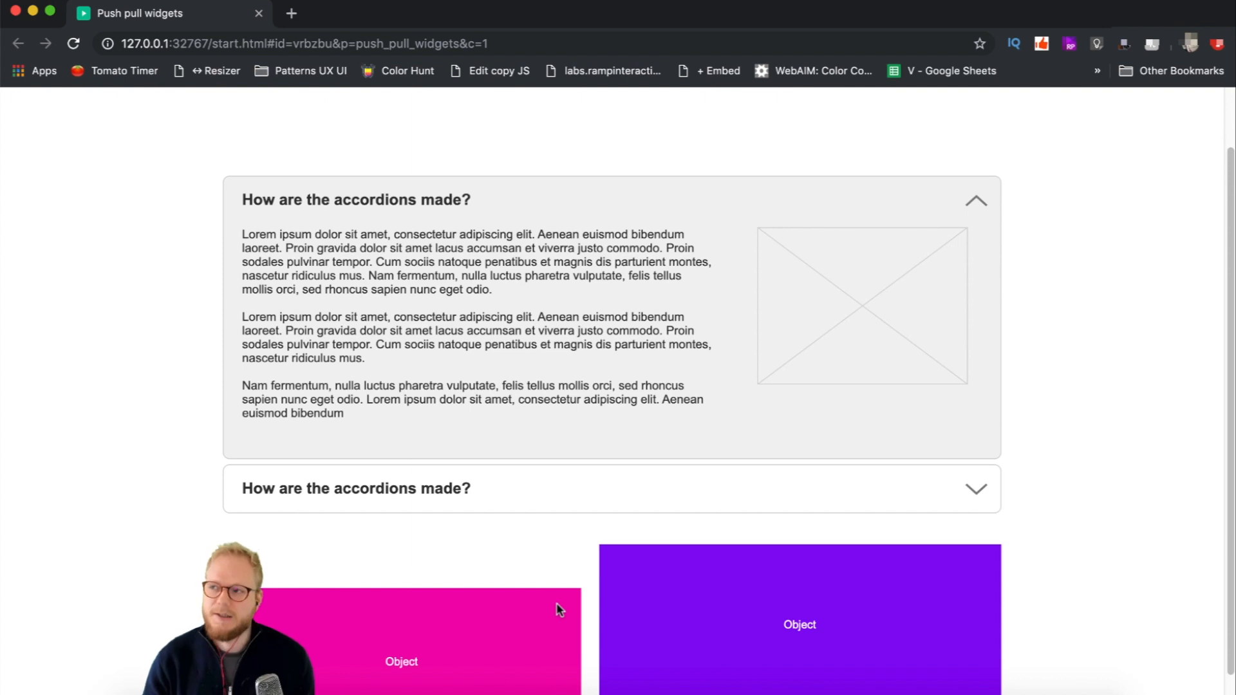
left_click(976, 201)
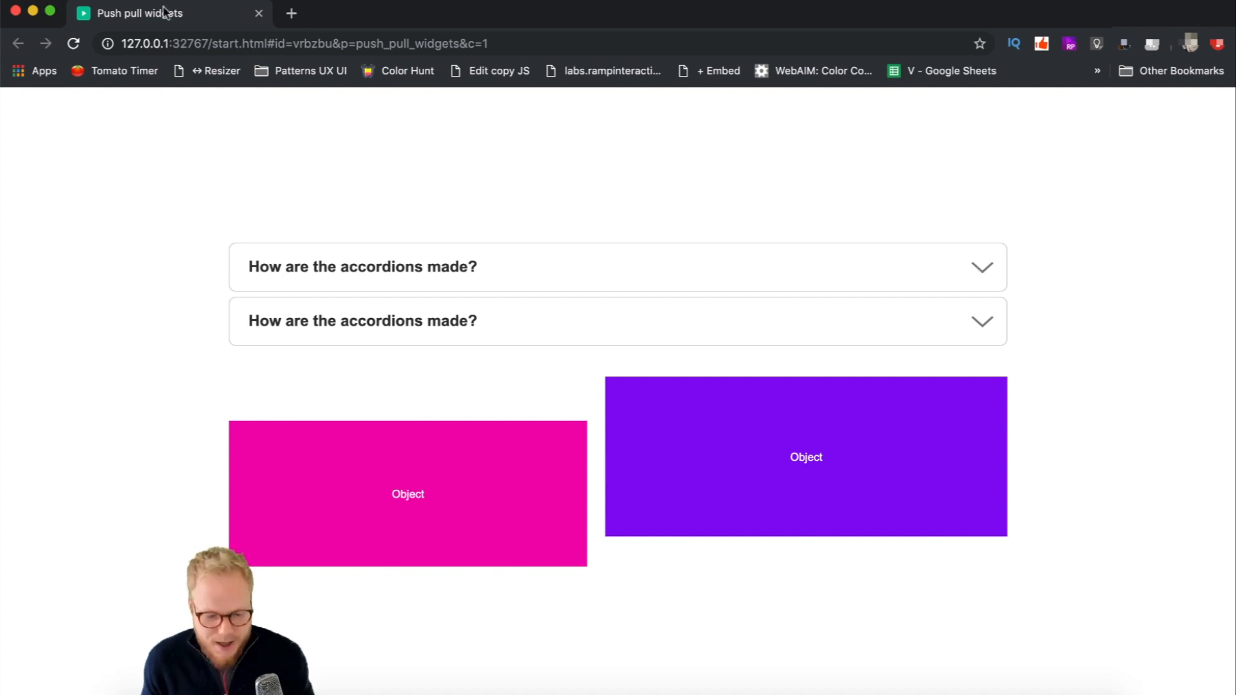
left_click(260, 15)
Step: Close the preview and delete the second accordion, directly below the first one
left_click(582, 197)
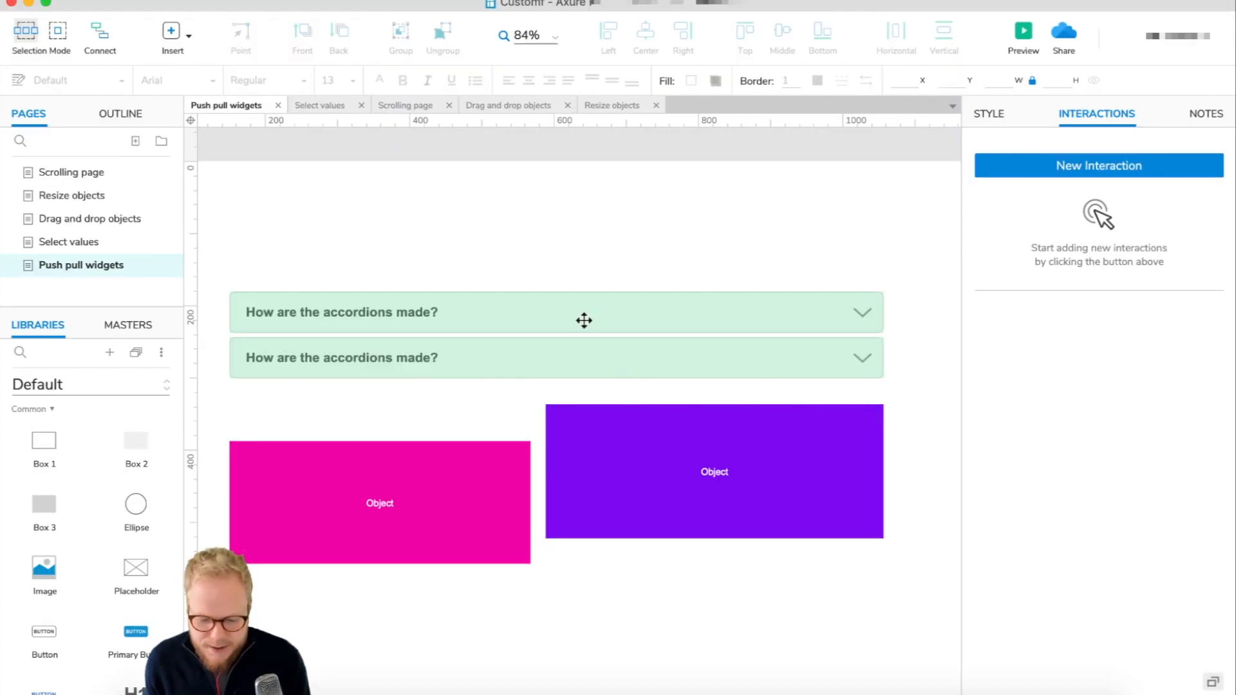
left_click(483, 496)
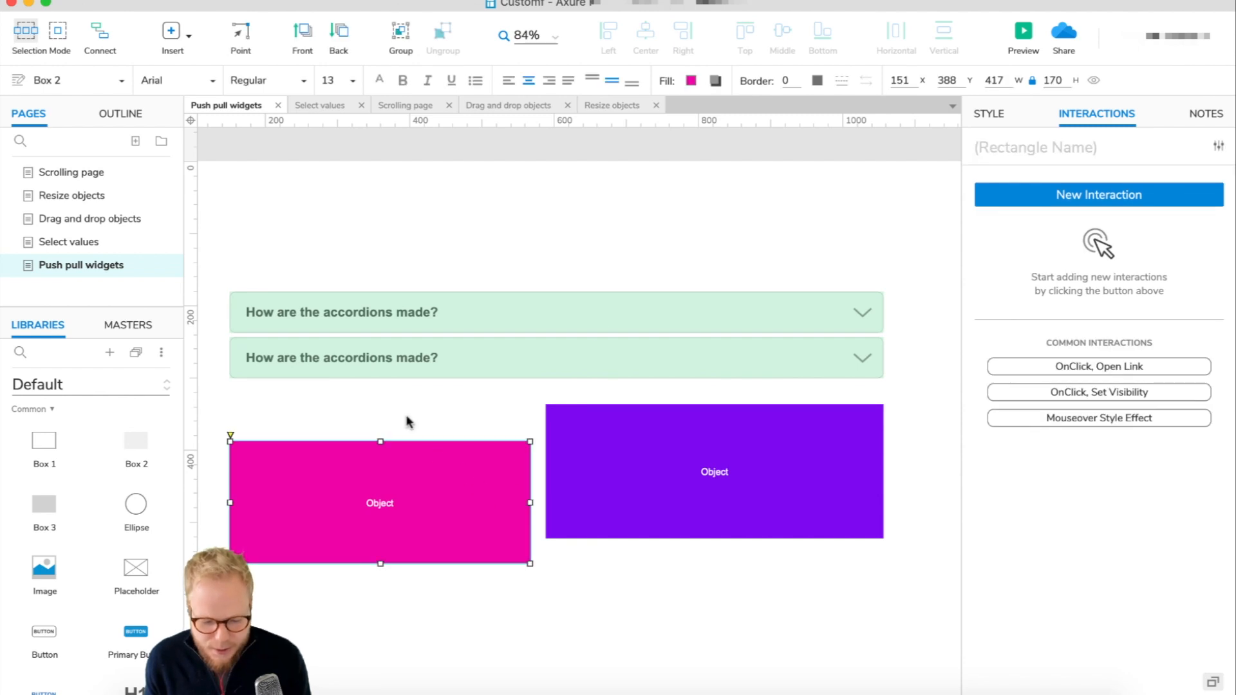
left_click(474, 312)
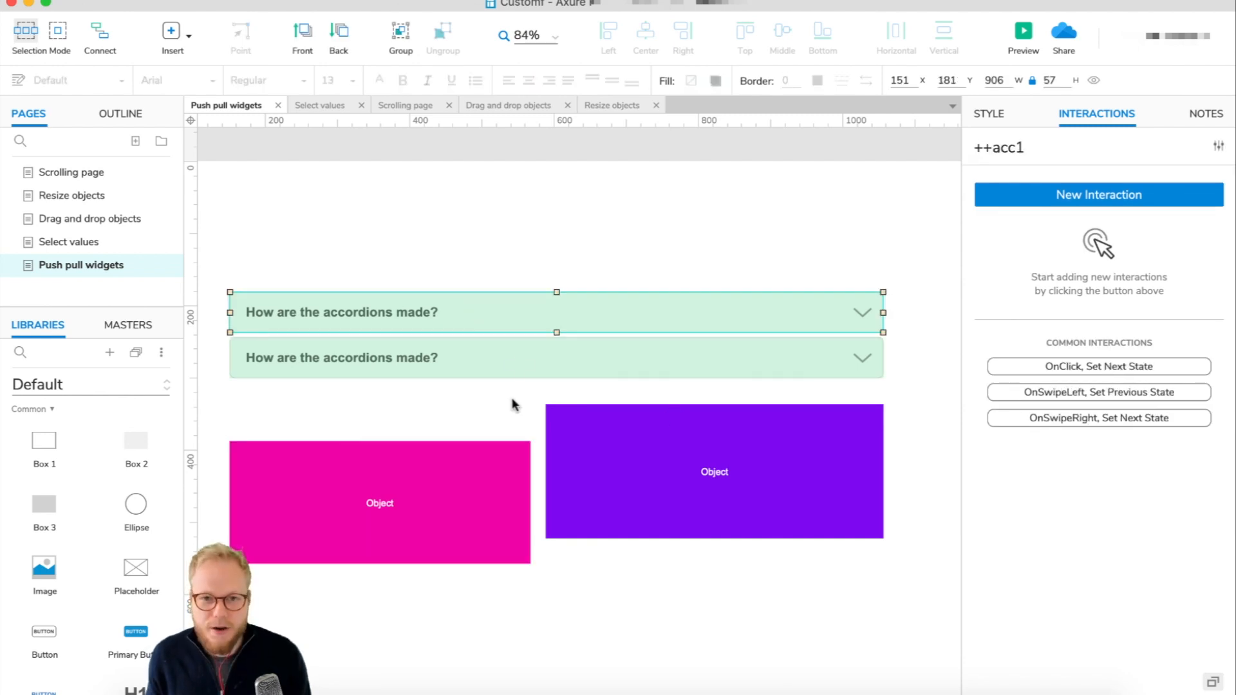
left_click(516, 356)
key("Delete")
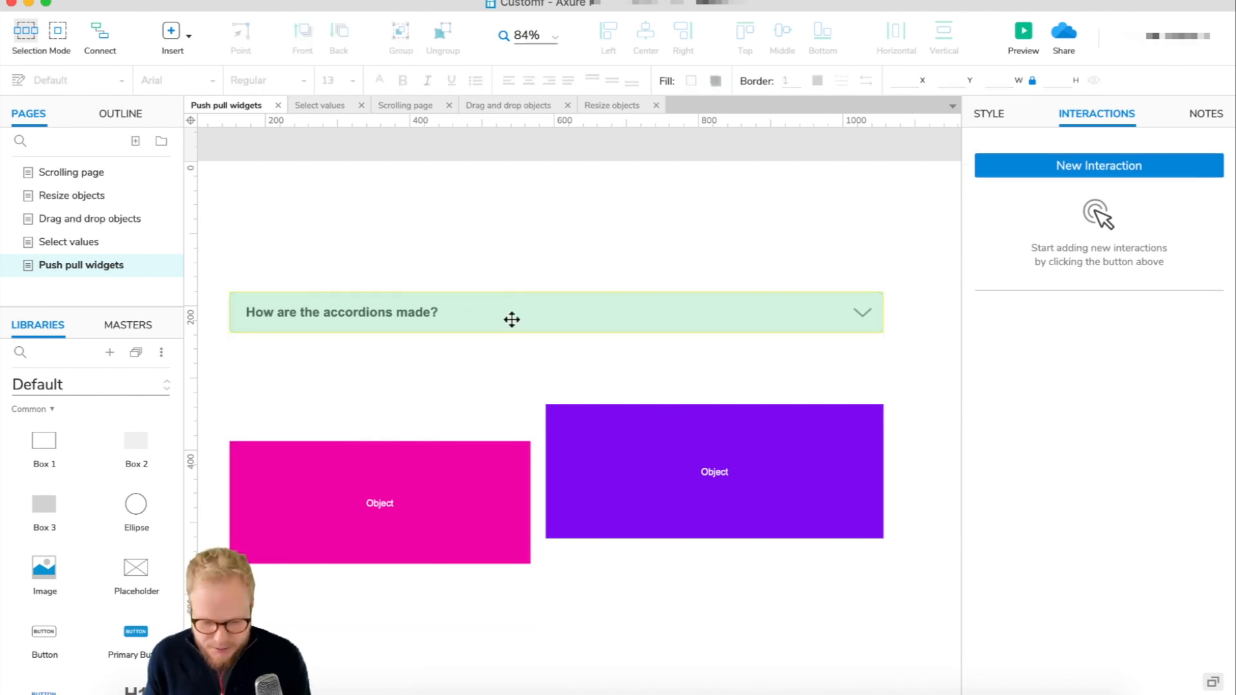
Step: Move the remaining accordion panel to the page's top-left corner at X 0, Y 0
left_click(555, 319)
left_click_drag(556, 319, 543, 245)
scroll(522, 395, "left", 5)
scroll(522, 395, "right", 5)
left_click_drag(626, 243, 529, 183)
Step: Resize the ++acc1 panel into a tall, narrow sidebar about 68 wide and 1020 high
left_click_drag(901, 201, 317, 653)
scroll(326, 640, "down", 4)
left_click_drag(317, 453, 296, 653)
scroll(334, 489, "down", 5)
scroll(270, 554, "up", 8)
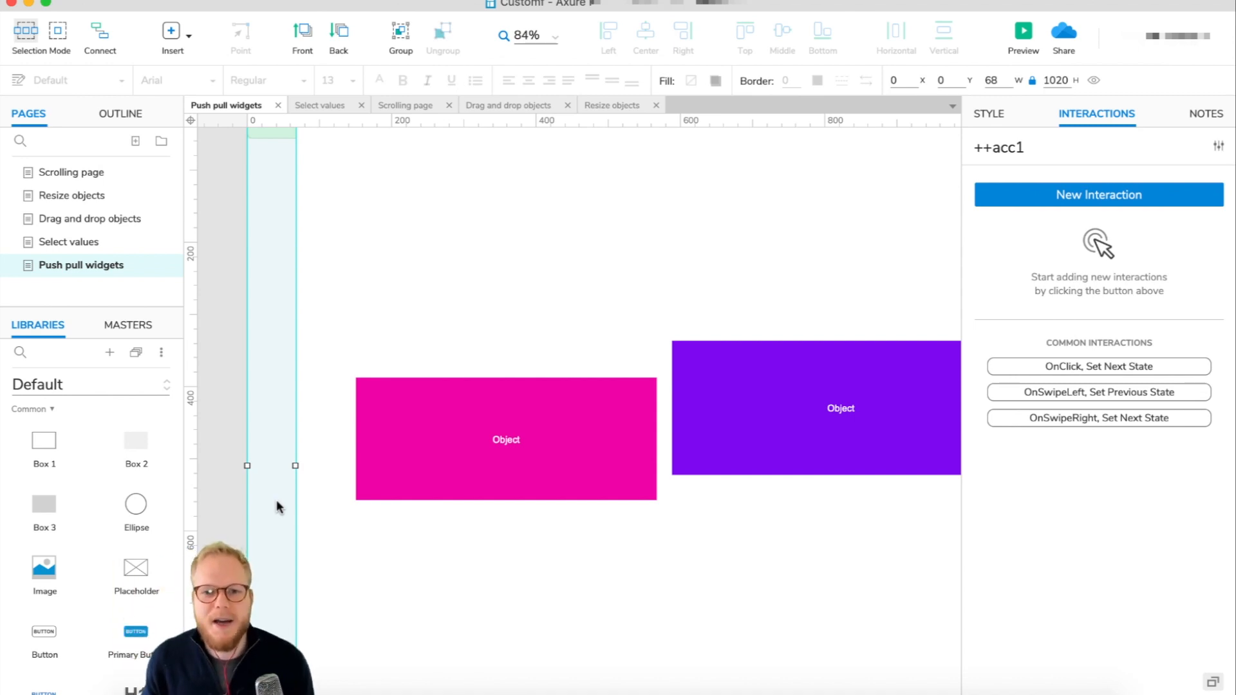
left_click(429, 247)
scroll(429, 250, "up", 3)
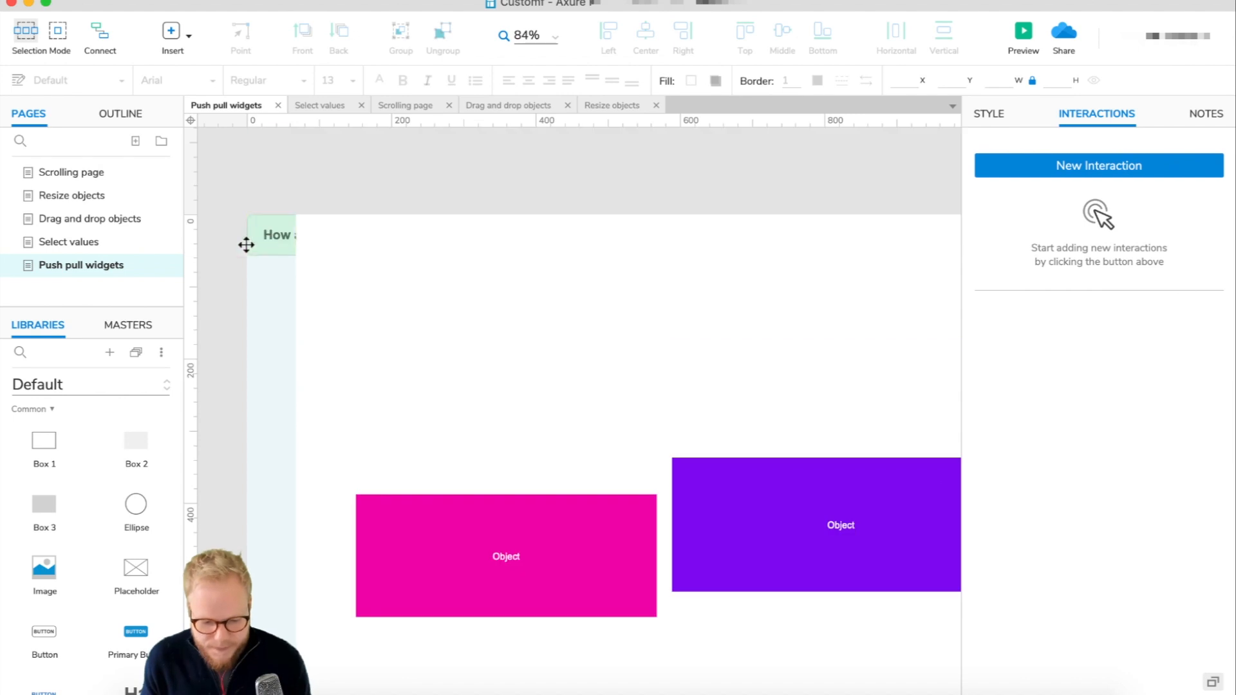
Step: Open the ++acc1 panel for editing and show its Default state
left_click(273, 287)
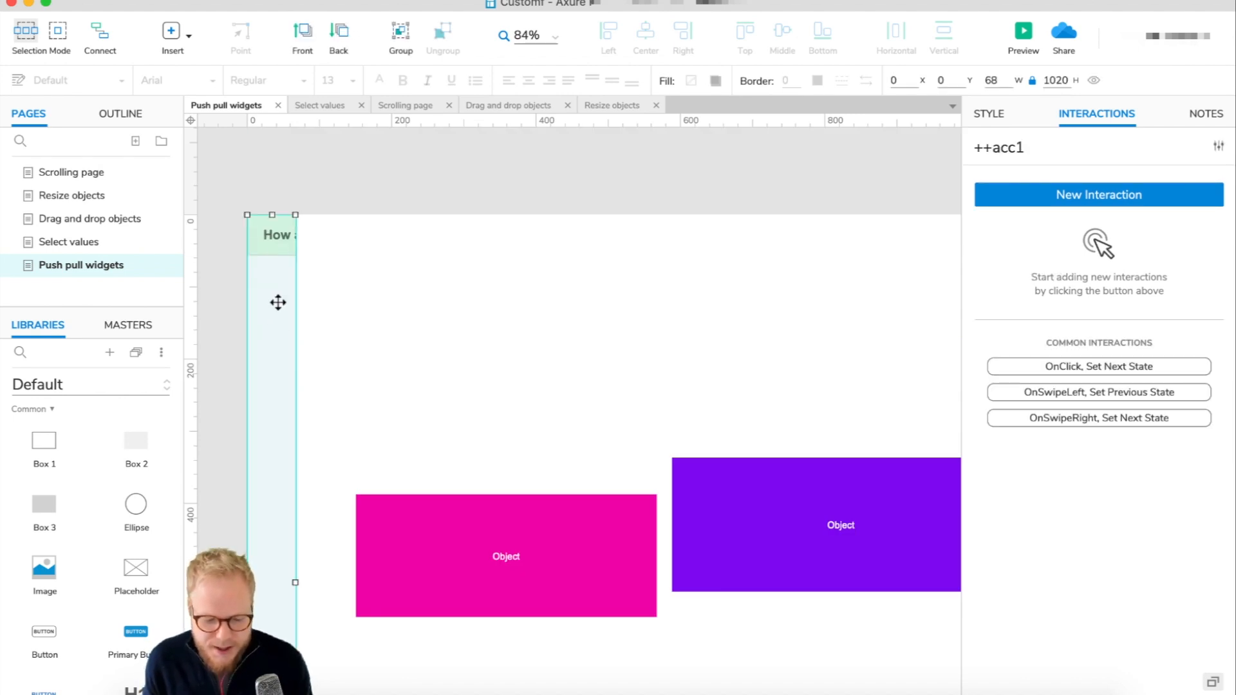
double_click(271, 348)
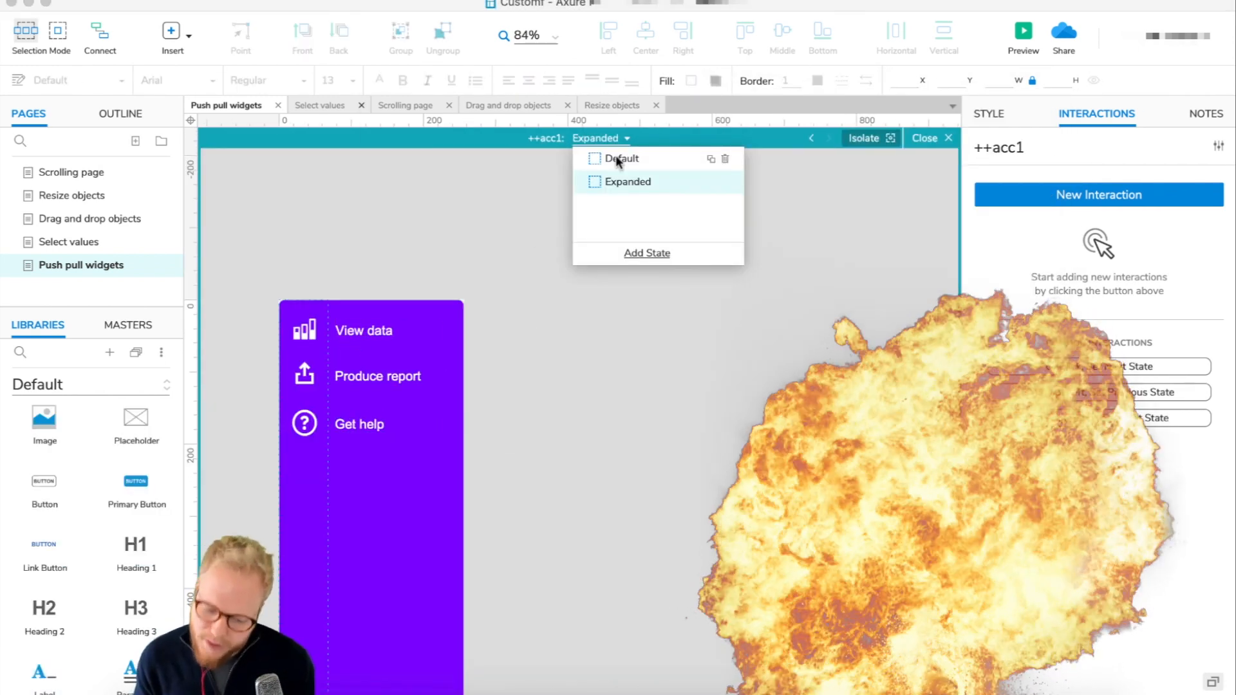
left_click(615, 158)
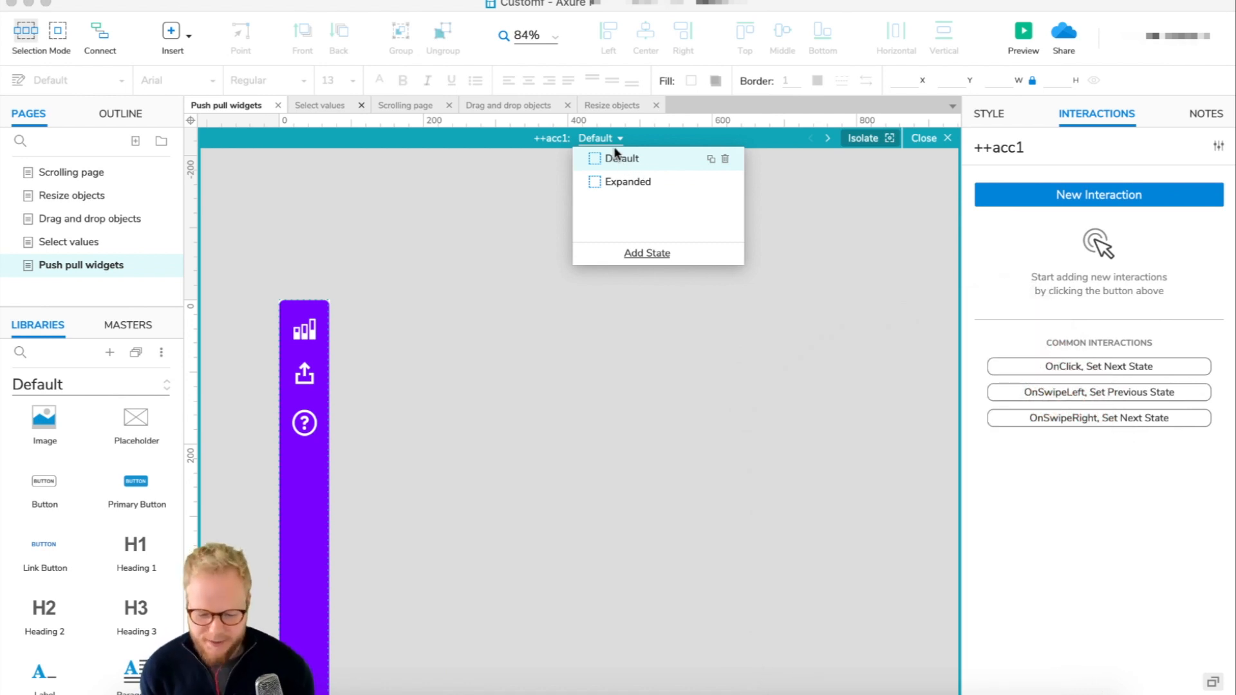
Step: Compare the sidebar's Default and Expanded states, ending on the Default state
left_click(308, 317)
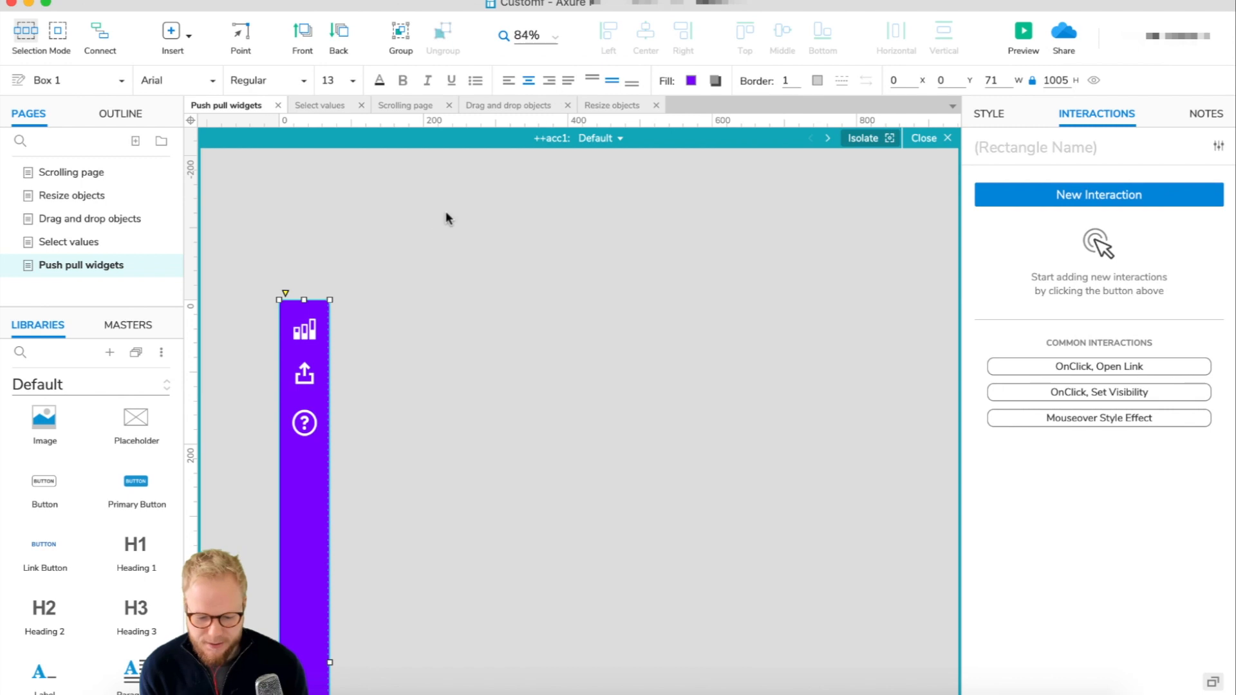
left_click(605, 137)
left_click(633, 181)
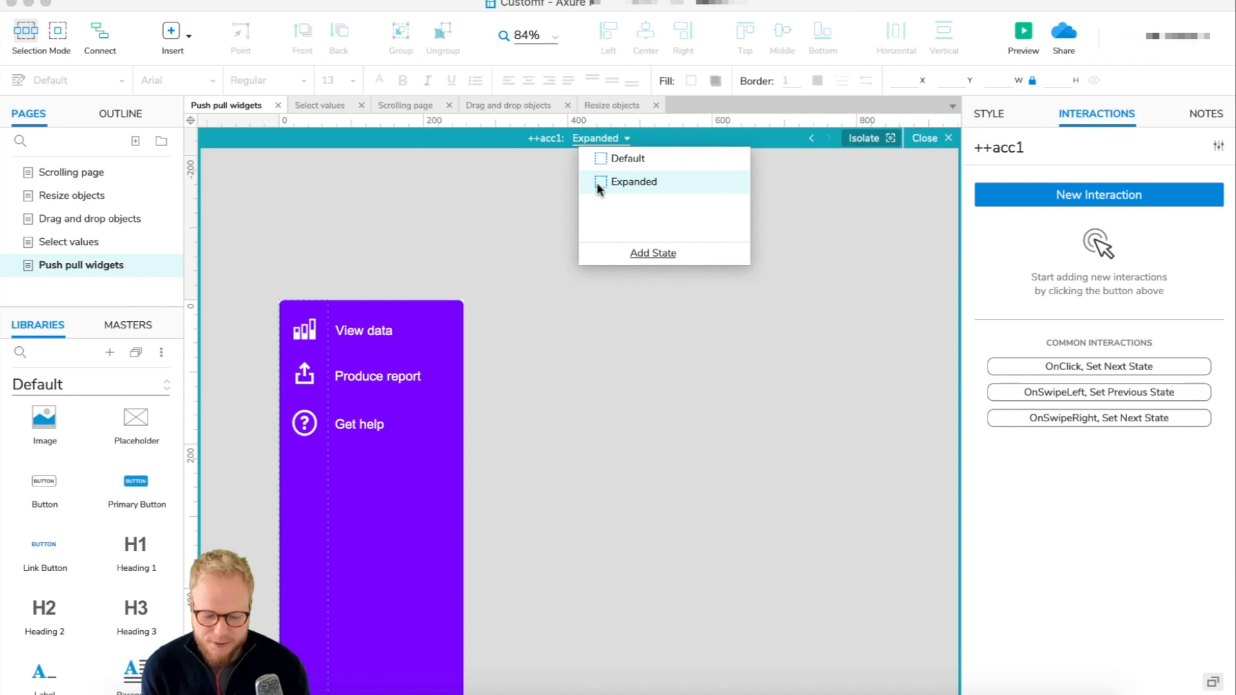
left_click(632, 161)
left_click(430, 381)
left_click(595, 140)
left_click(596, 146)
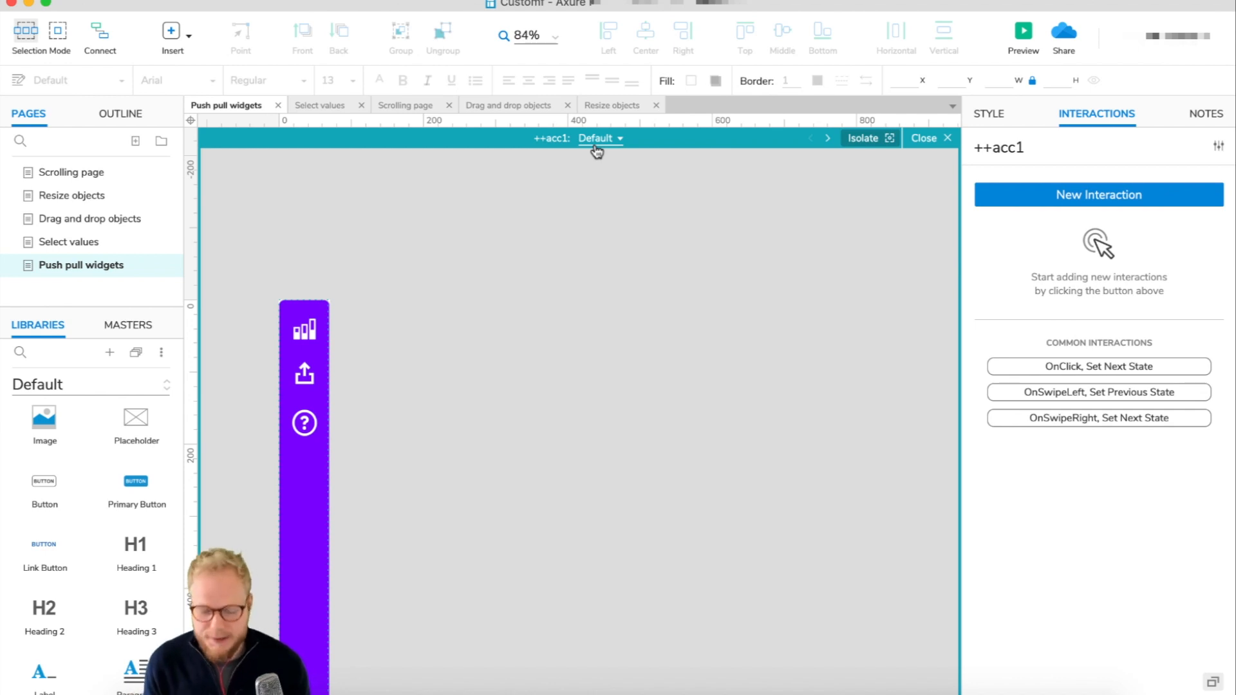
Step: Remove the rounded corners from the purple background rectangle in the Default state
left_click(302, 304)
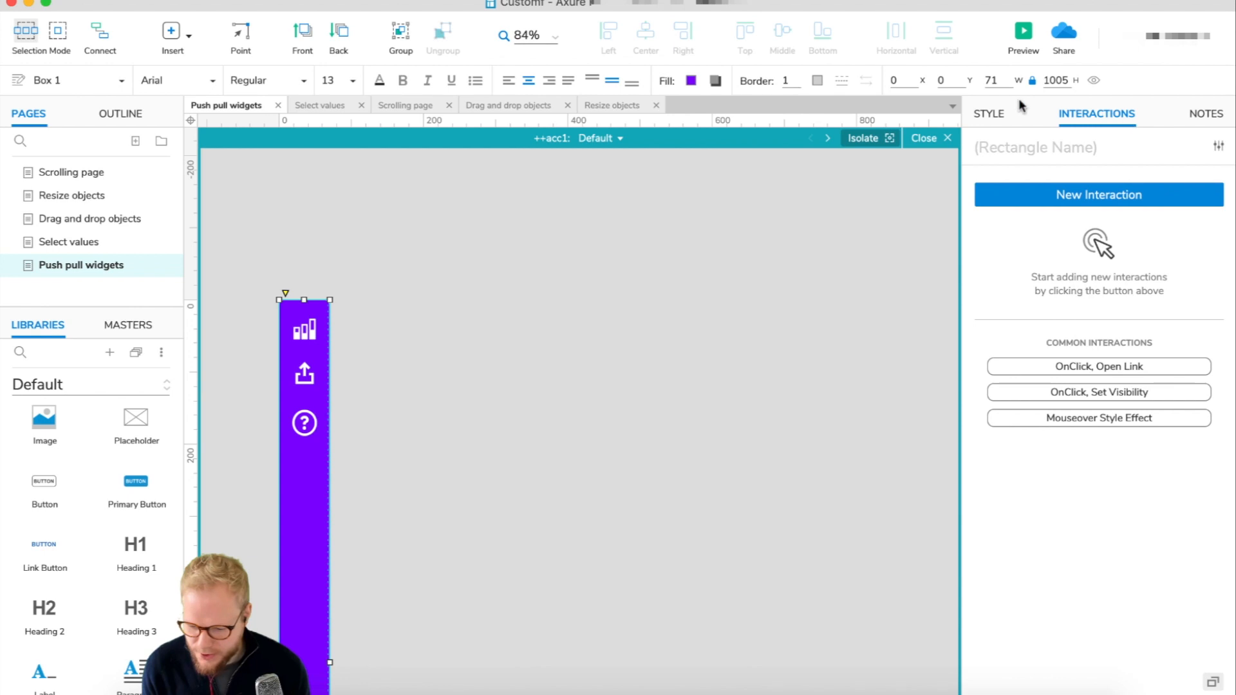
left_click(990, 116)
scroll(1075, 544, "down", 3)
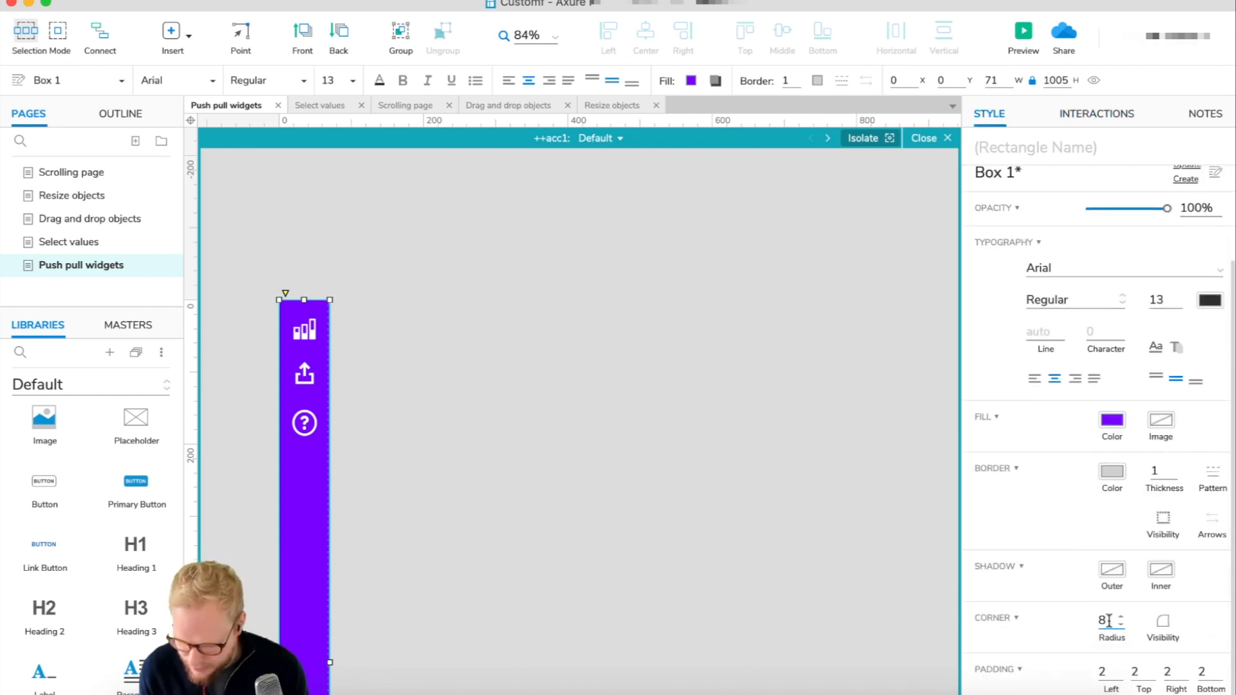
left_click(639, 437)
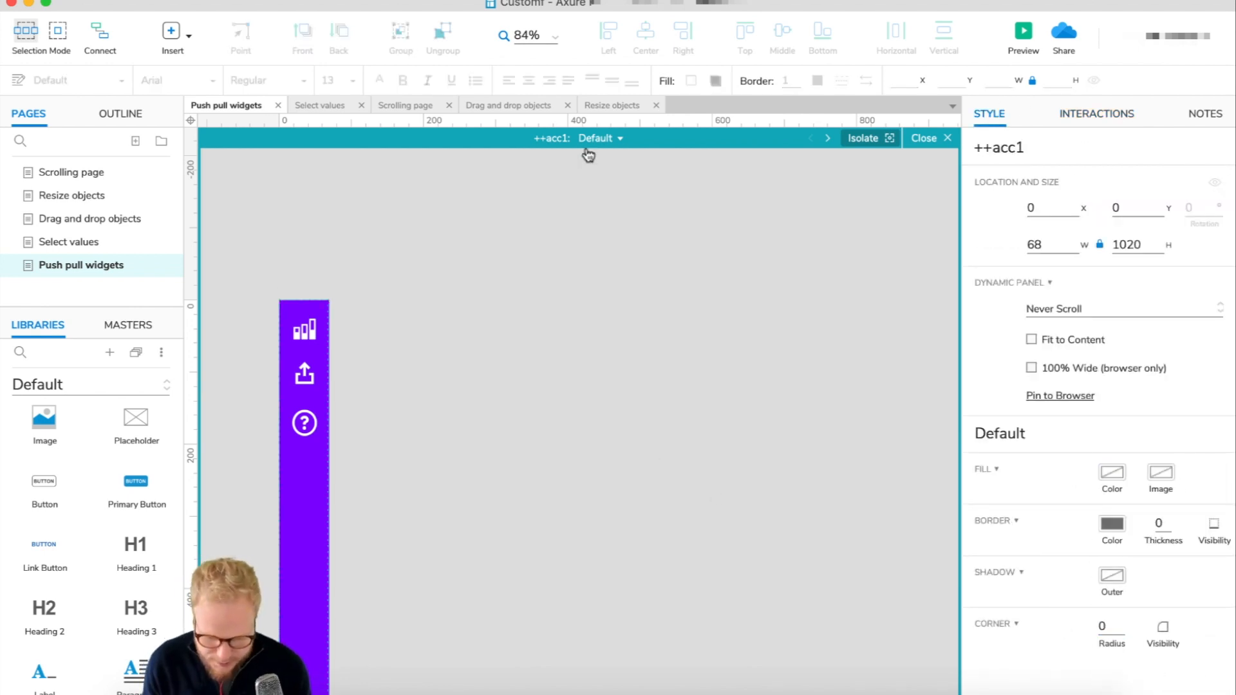
Step: Remove the rounded corners from the purple background rectangle in the Expanded state
left_click(606, 140)
left_click(631, 185)
left_click(308, 306)
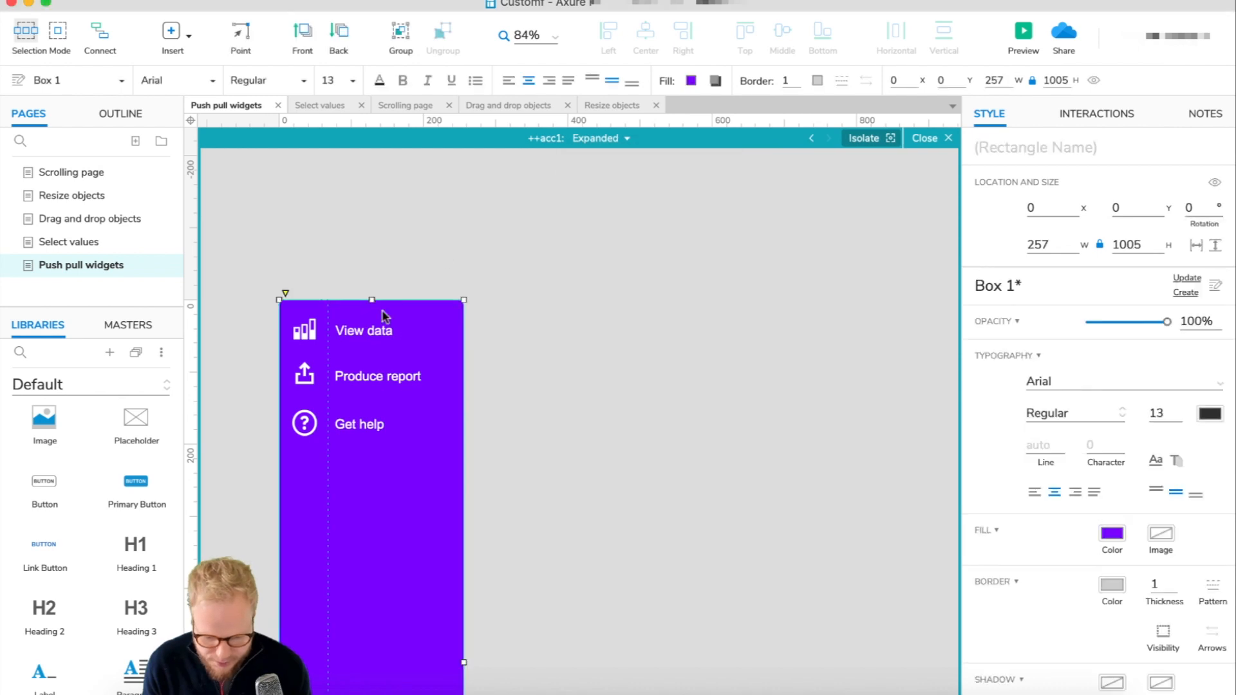
scroll(1105, 602, "down", 4)
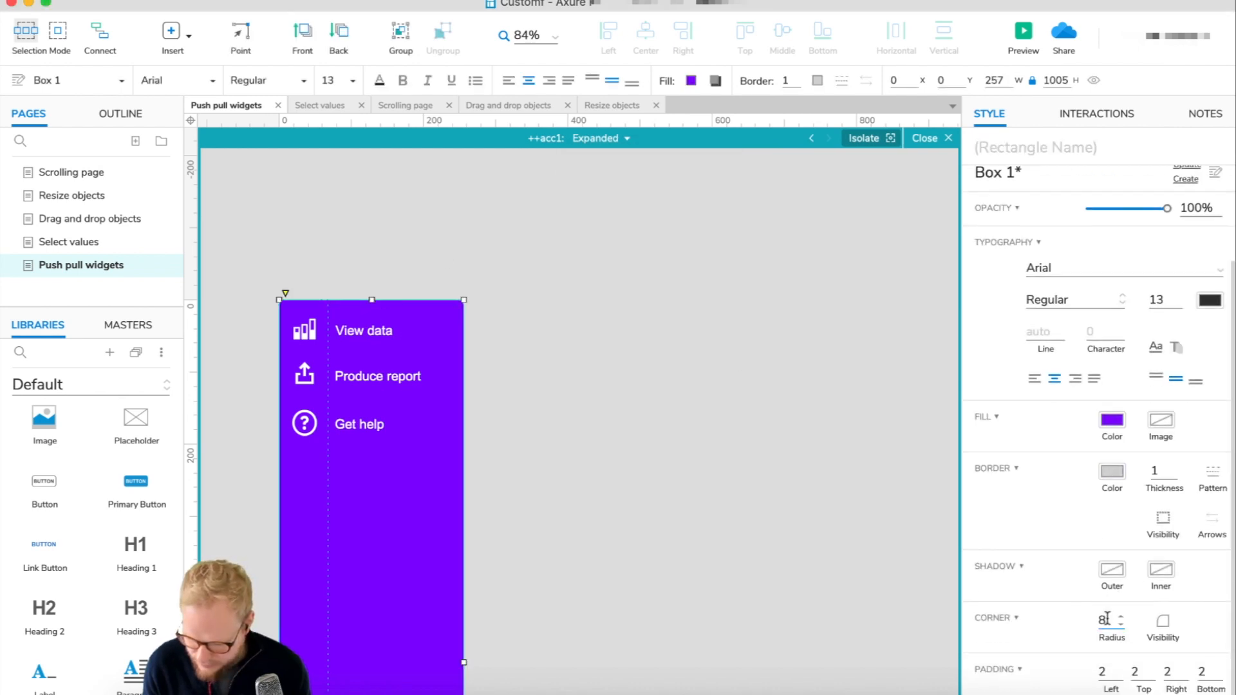
left_click(400, 259)
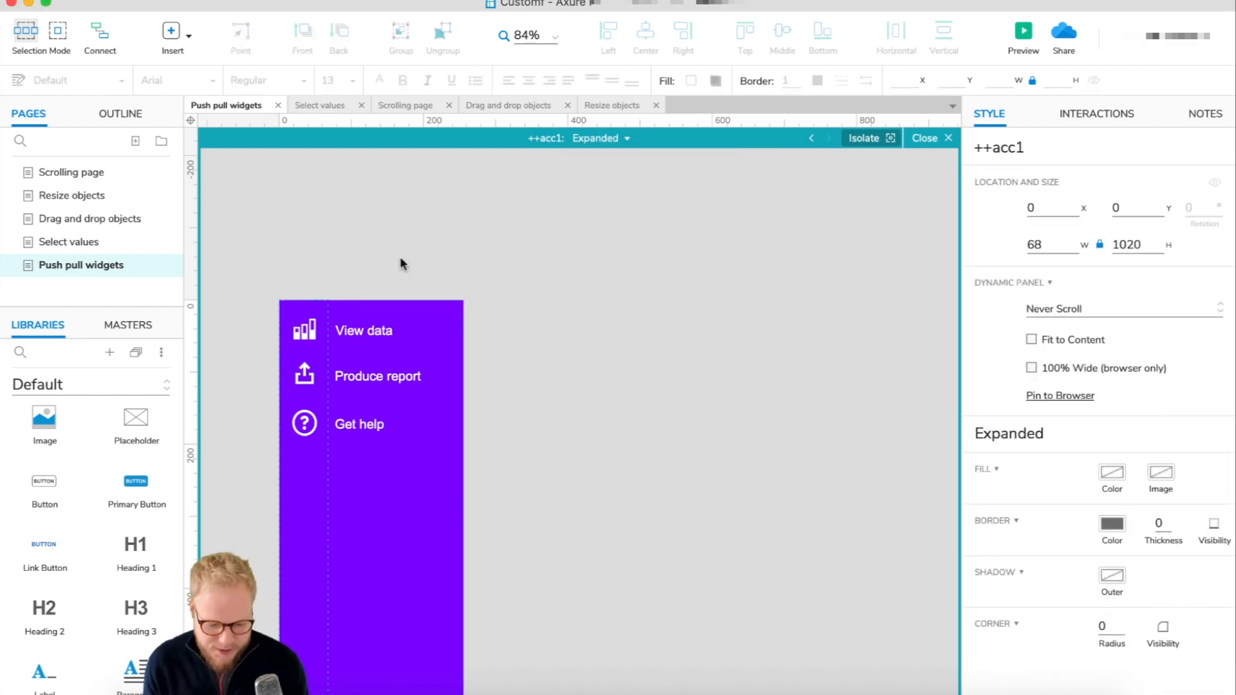
Step: Add a hot spot 71 wide and 1005 high covering the purple sidebar in the Default state
left_click(595, 141)
left_click(602, 160)
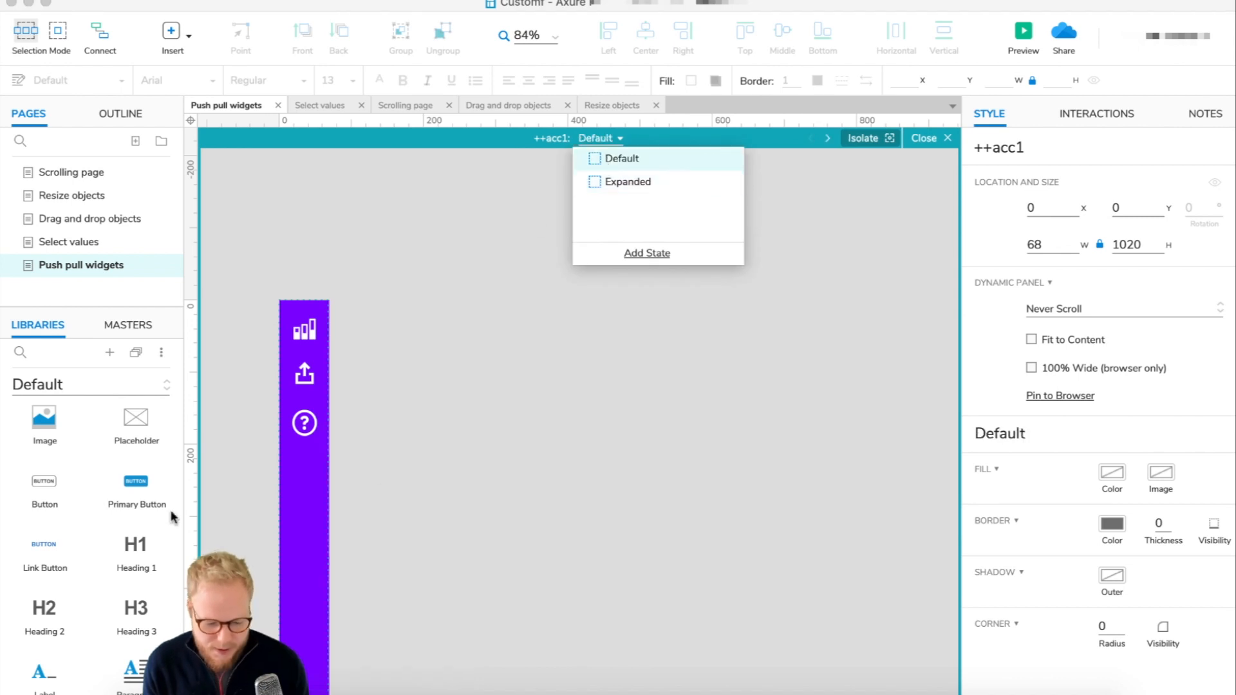
scroll(88, 503, "down", 3)
scroll(88, 504, "down", 3)
left_click_drag(42, 555, 280, 300)
left_click_drag(351, 372, 329, 471)
scroll(308, 399, "up", 10)
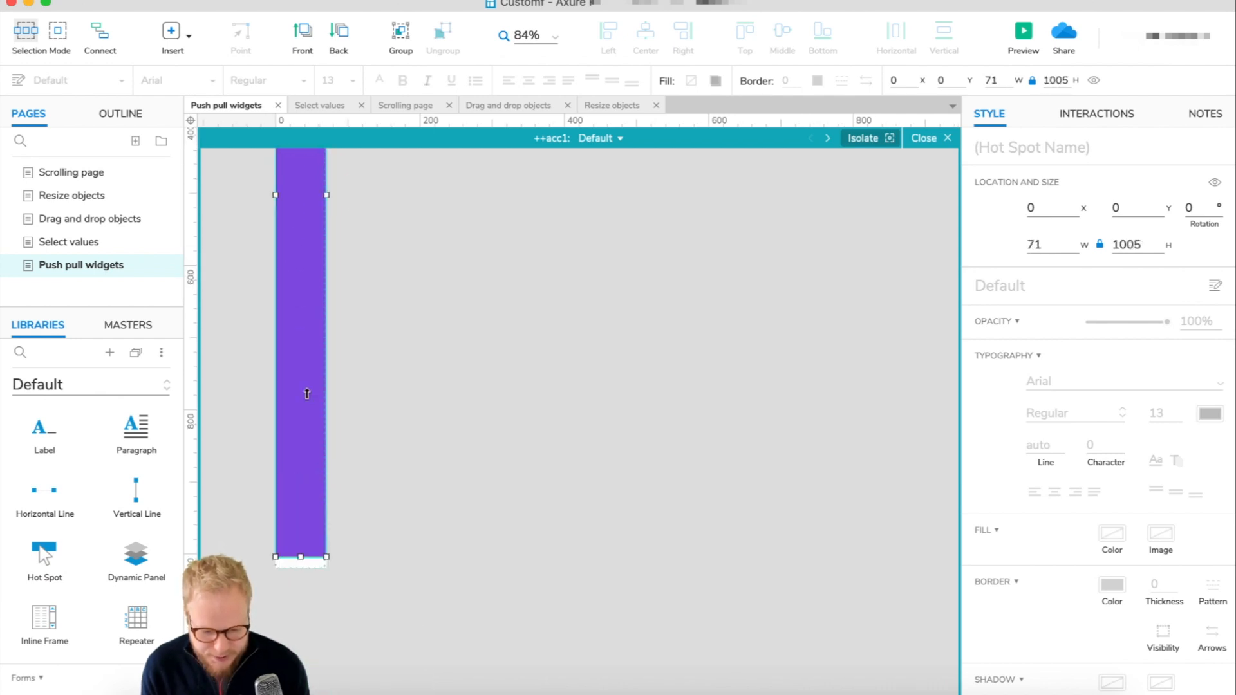
Step: Give the hot spot an OnClick interaction that sets the ++acc1 panel state to Expanded
left_click(1109, 115)
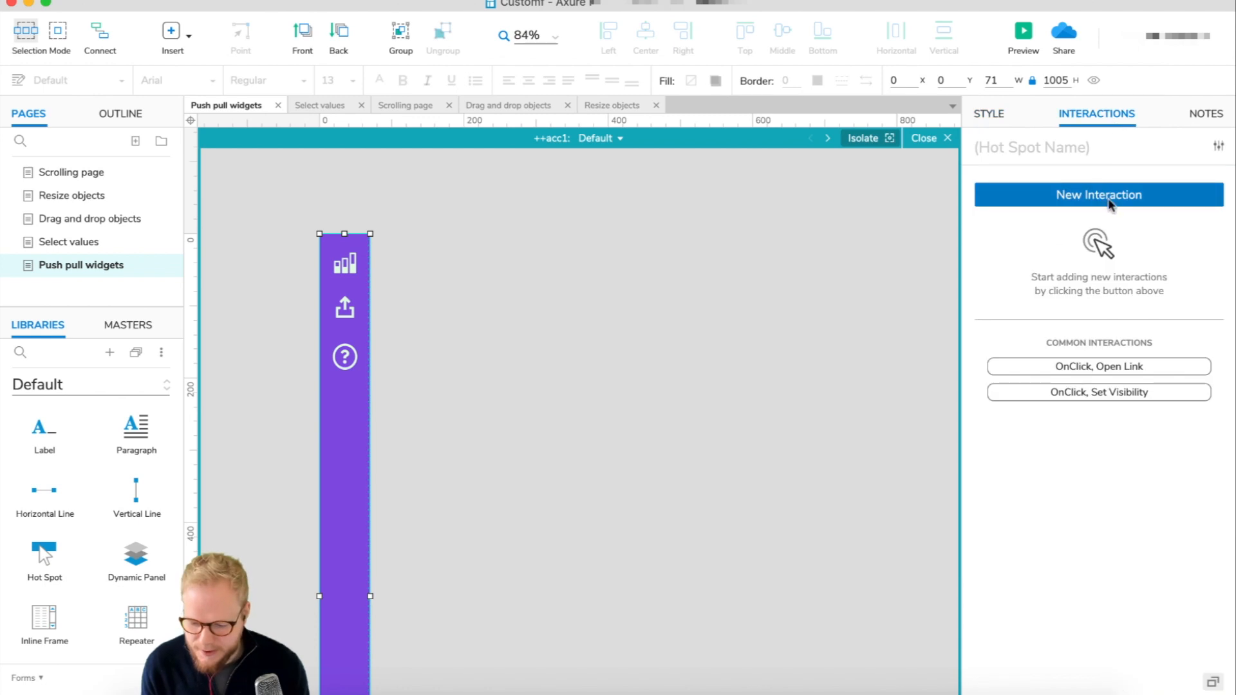
left_click(1109, 202)
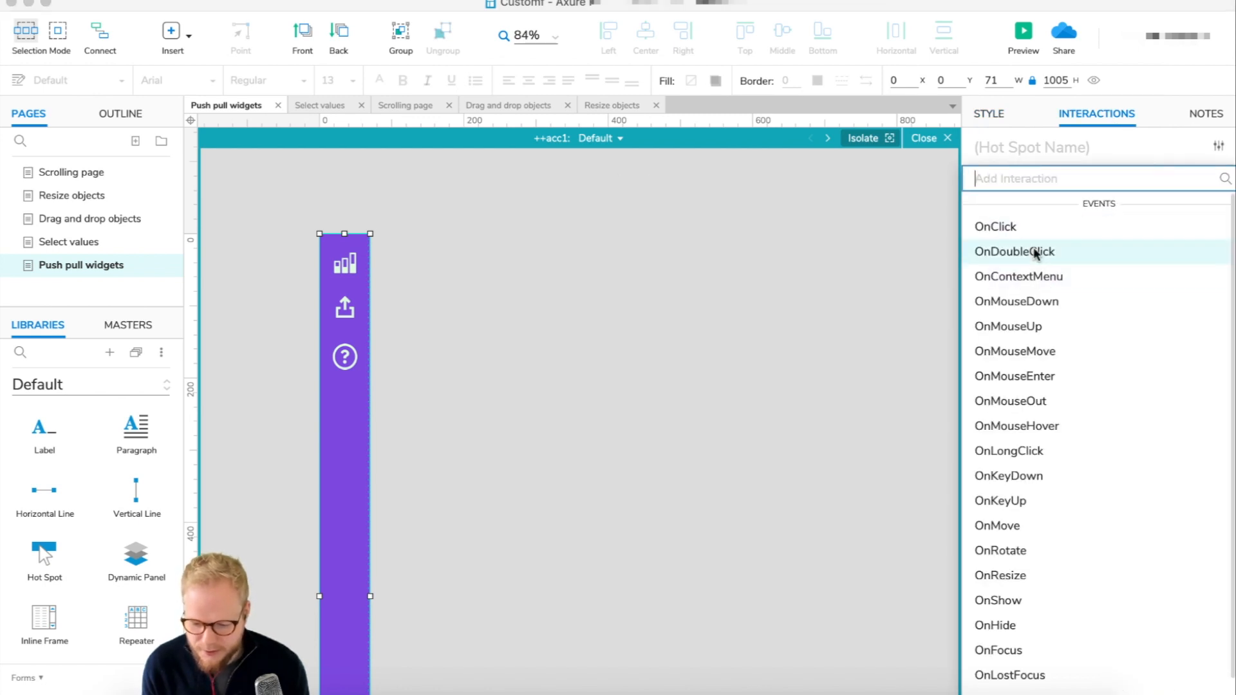
left_click(1018, 227)
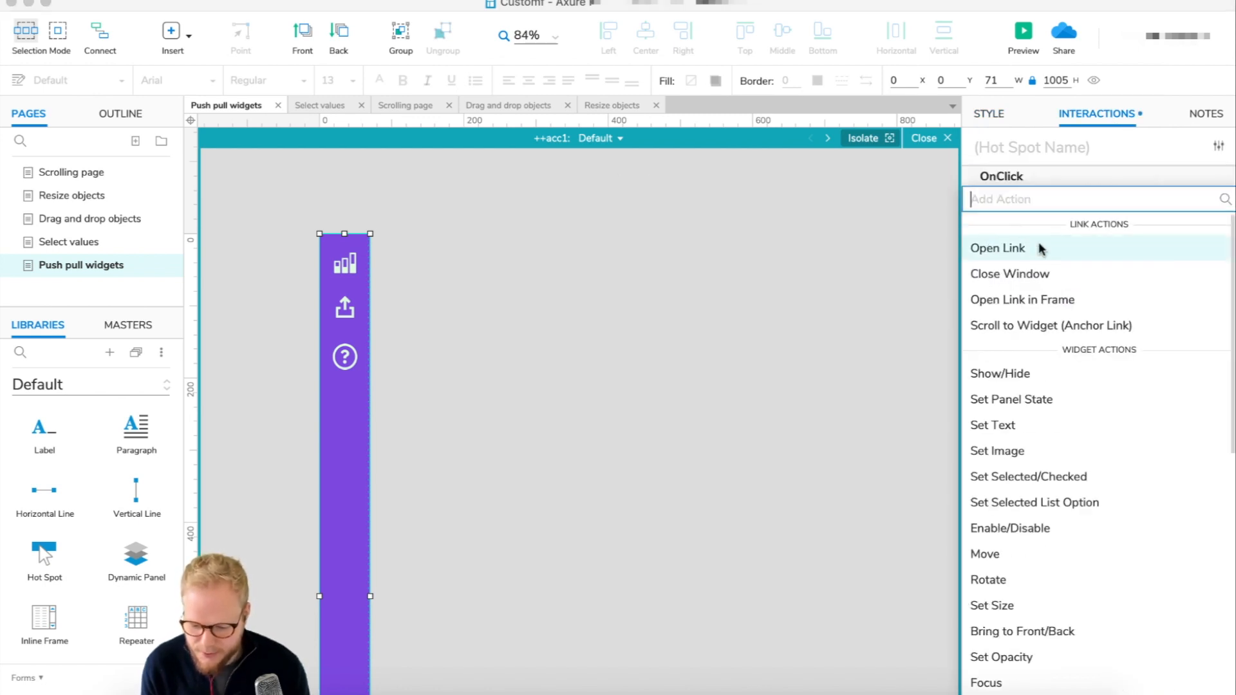
left_click(999, 397)
left_click(1038, 293)
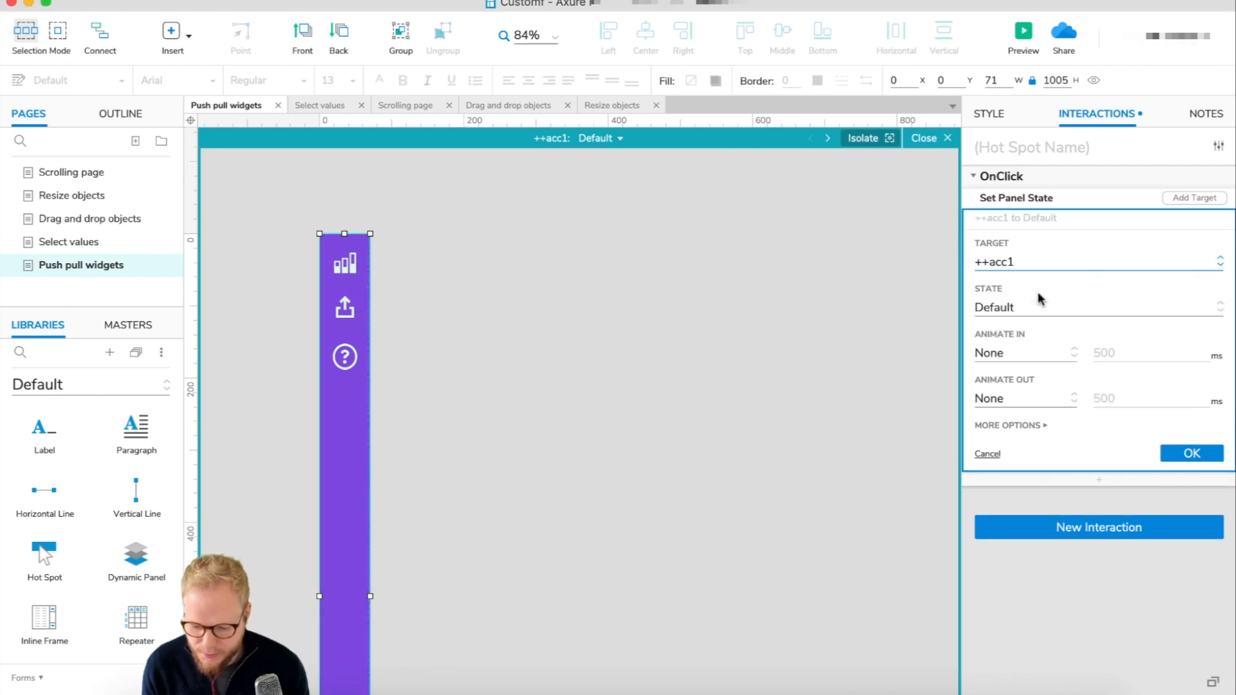
left_click(1012, 310)
left_click(1010, 354)
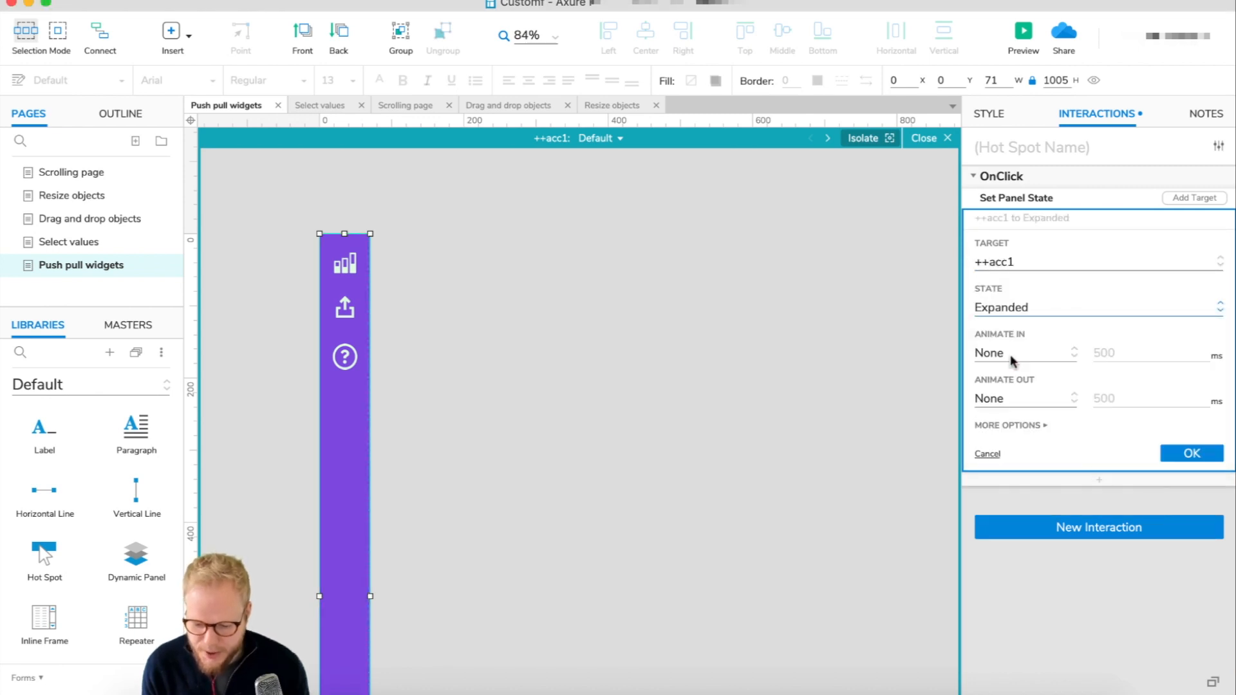
Step: Make the panel state action push/pull widgets to the right with a Linear 500 ms animation, and save it
left_click(1012, 351)
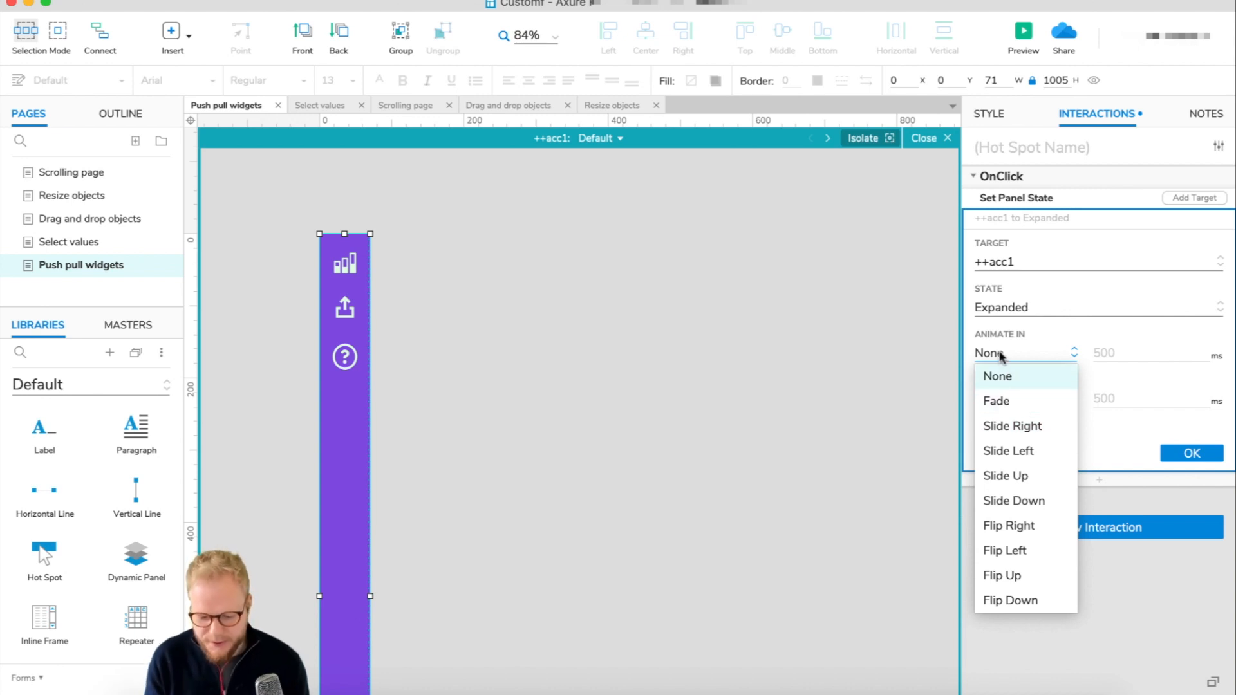
left_click(1089, 334)
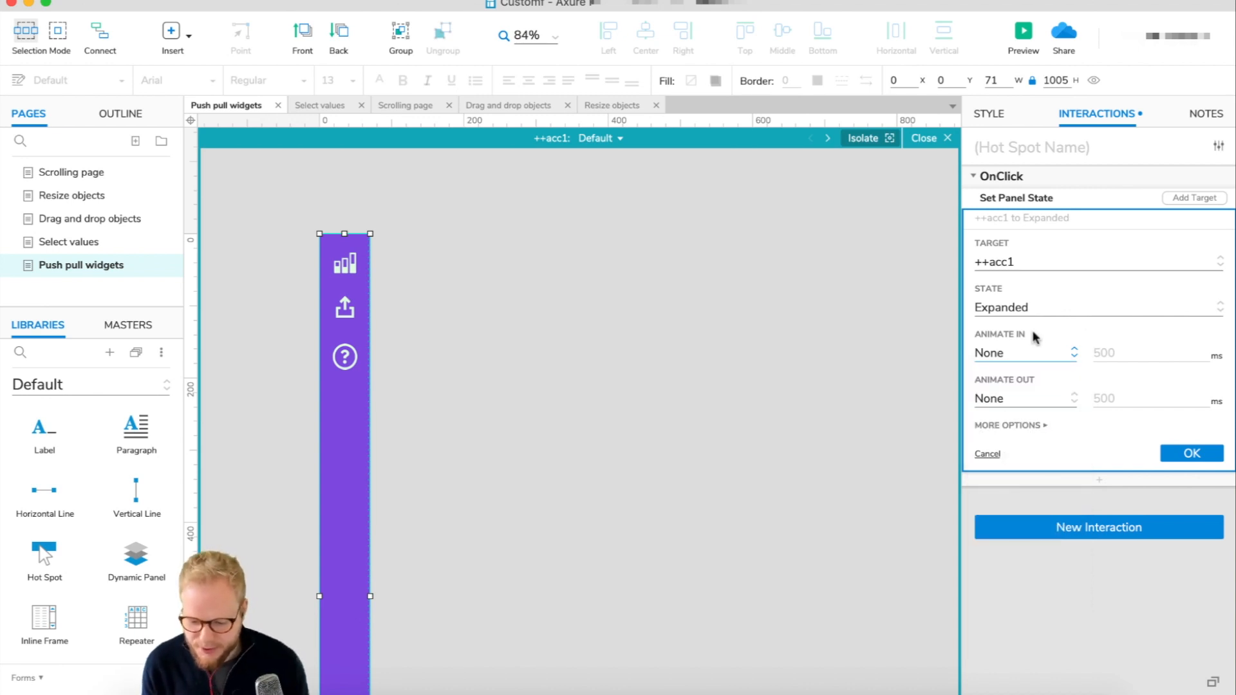
left_click(1009, 425)
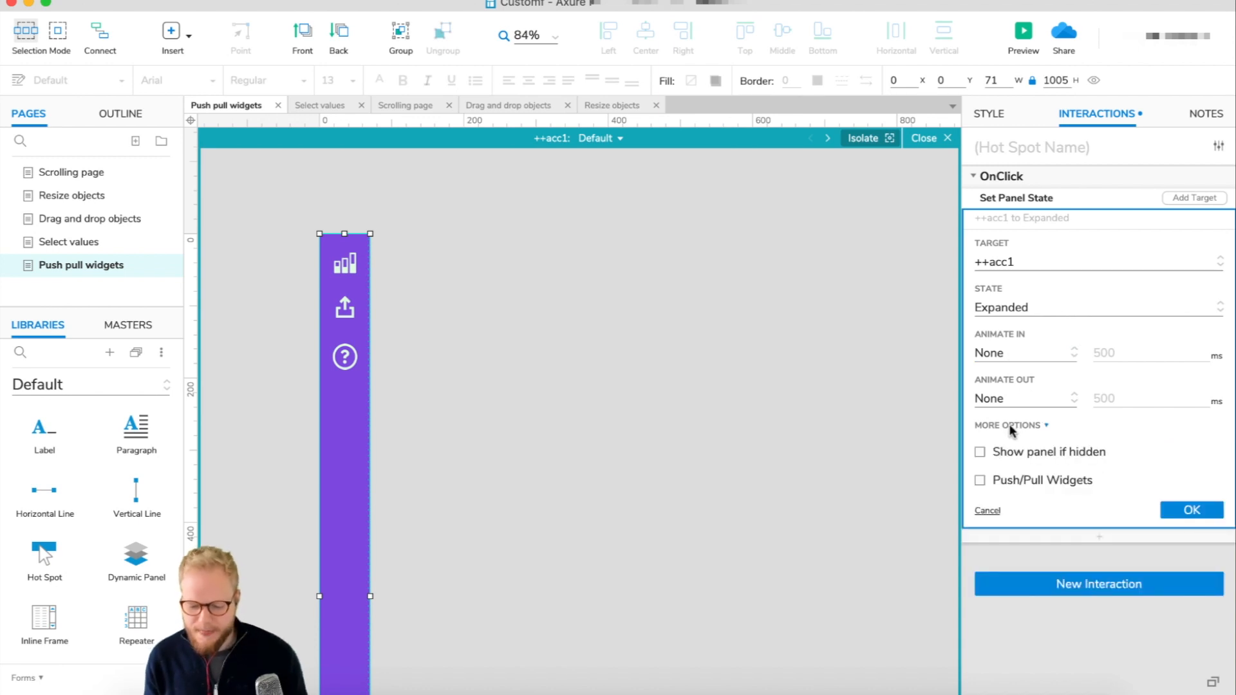
left_click(981, 480)
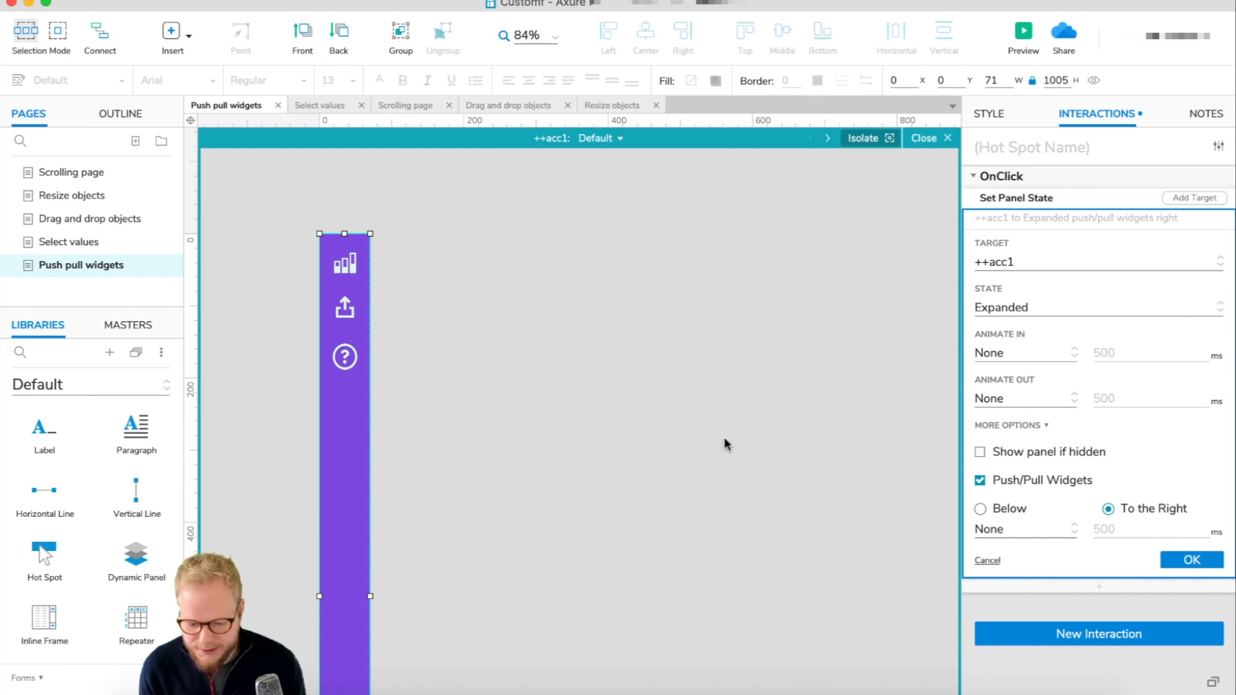
left_click(1036, 531)
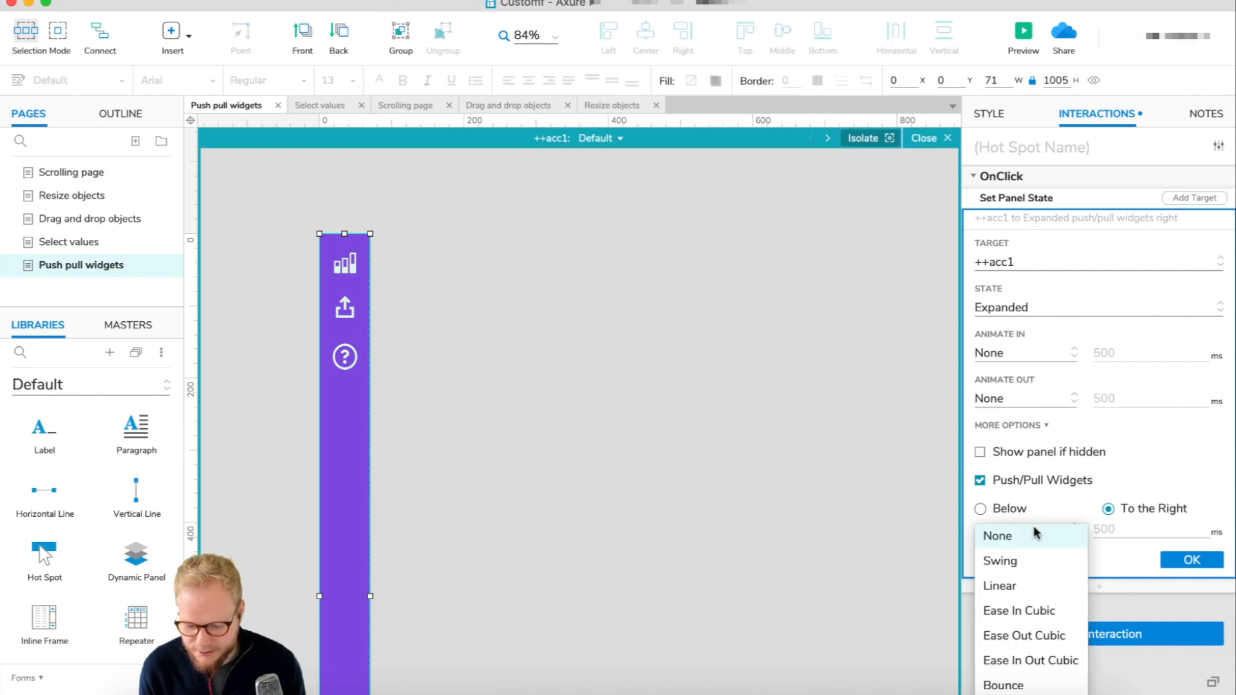
left_click(1024, 591)
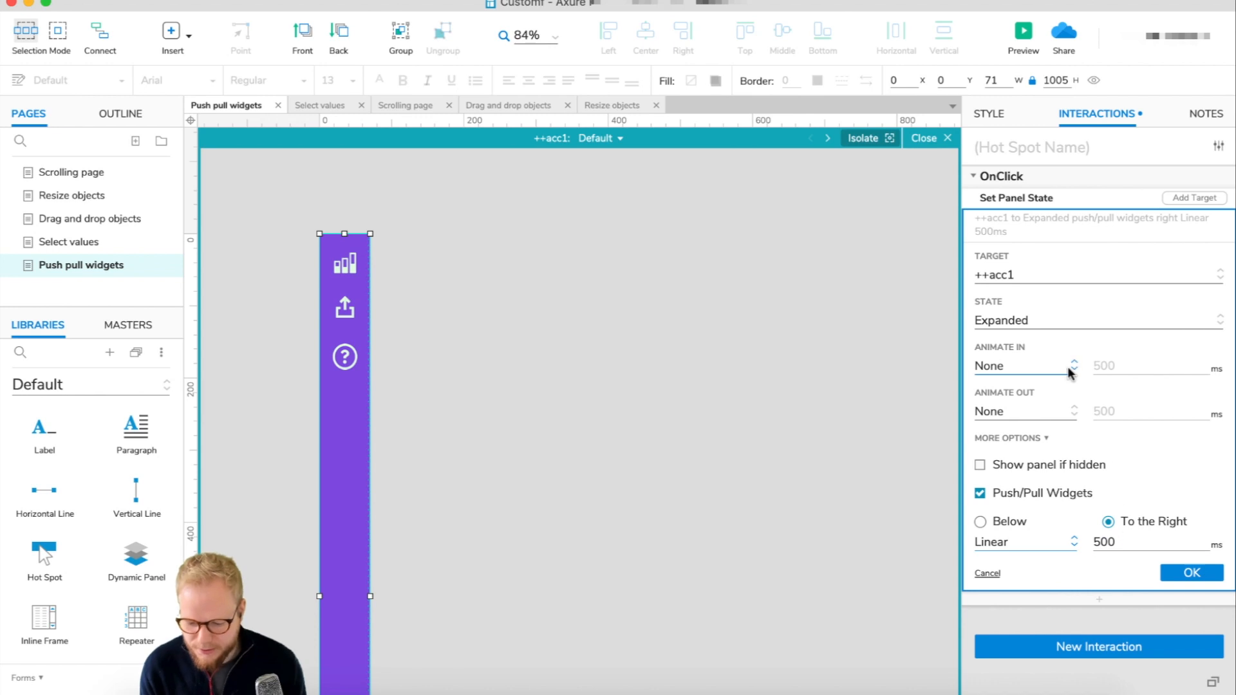
left_click(1193, 573)
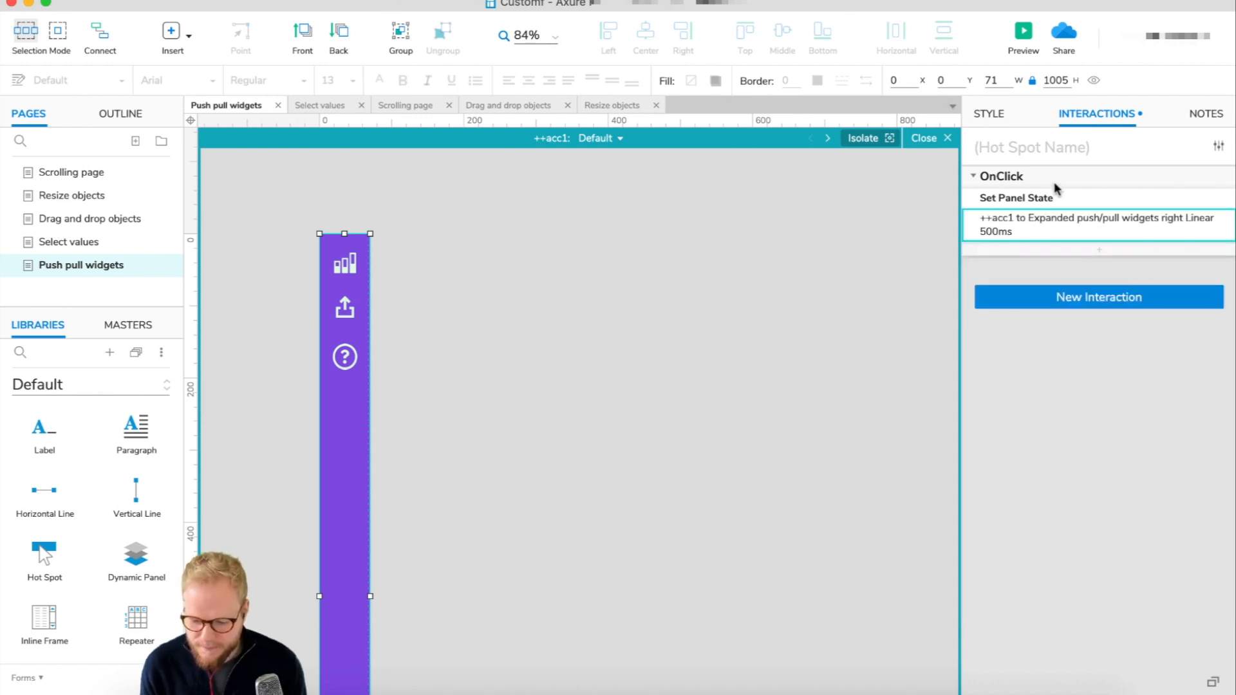
Step: Copy the sidebar hot spot into the ++acc1 Expanded state and widen it to 257 to cover the expanded sidebar
left_click(374, 320)
left_click(353, 315)
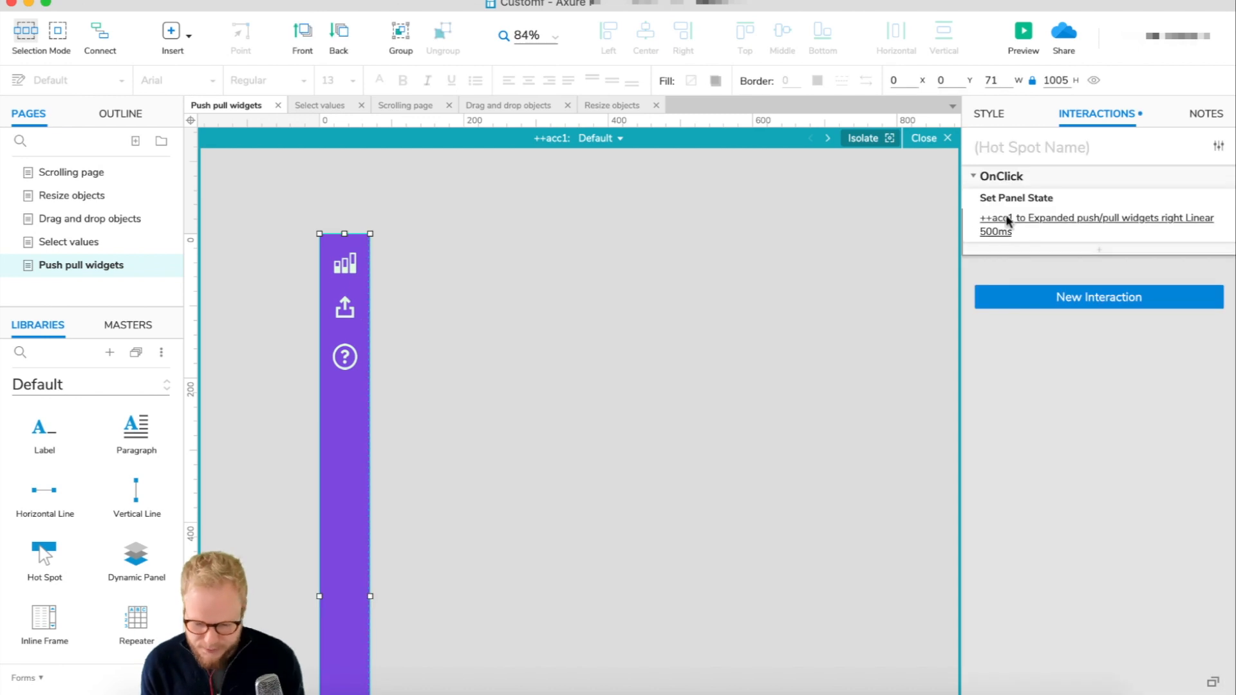
left_click(602, 138)
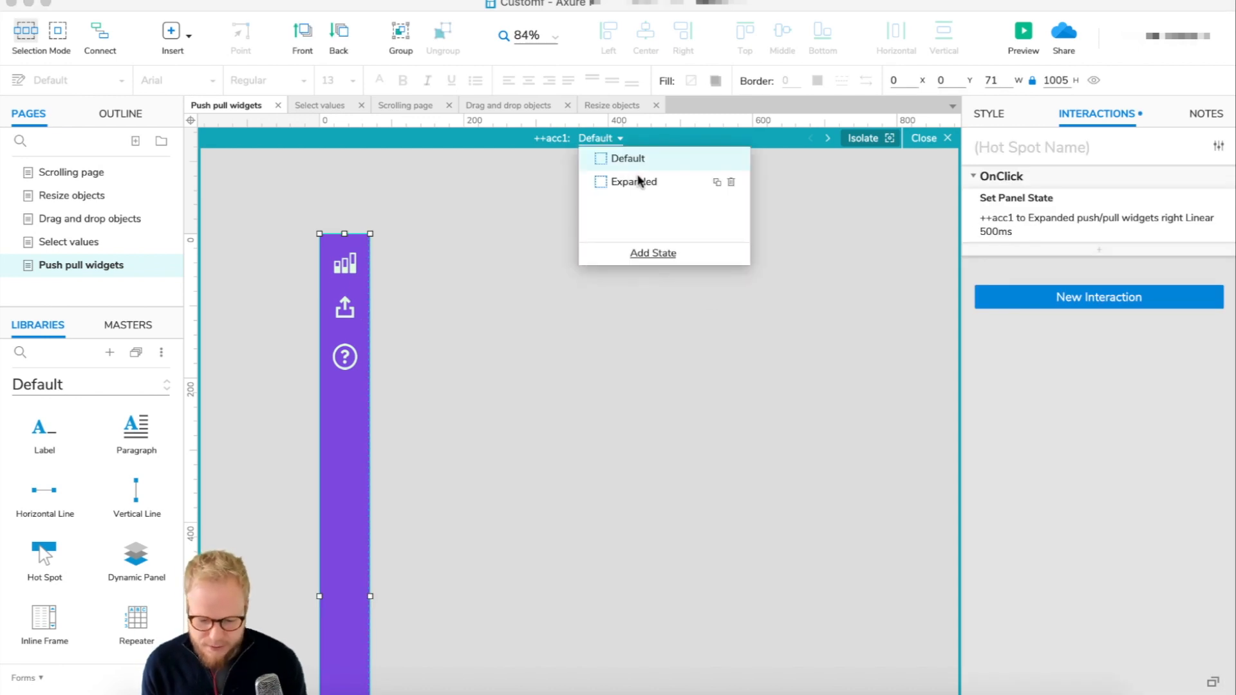
left_click(636, 181)
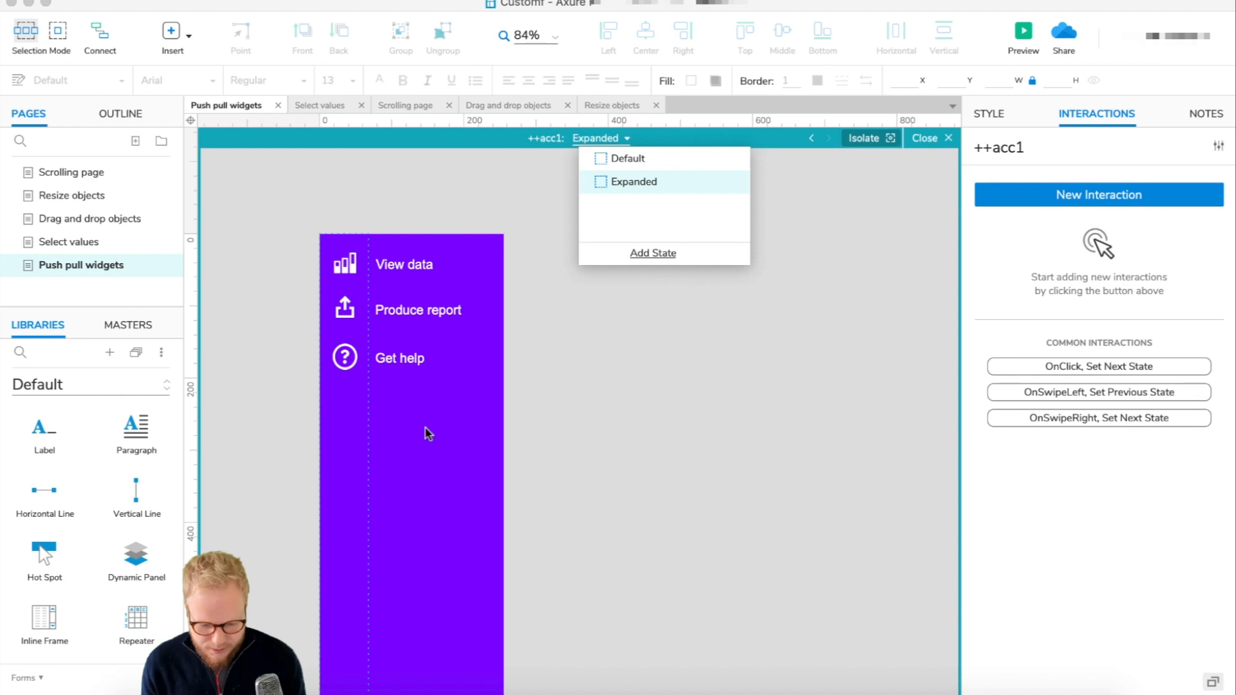
left_click(502, 476)
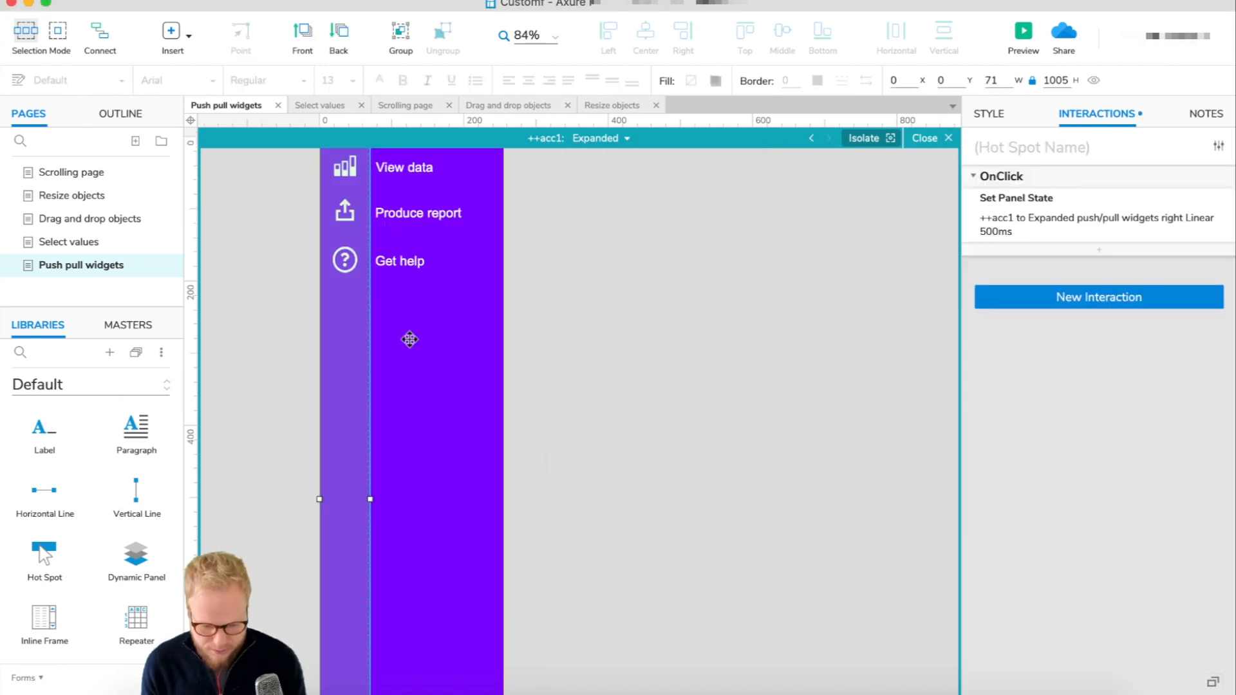
left_click_drag(372, 497, 504, 499)
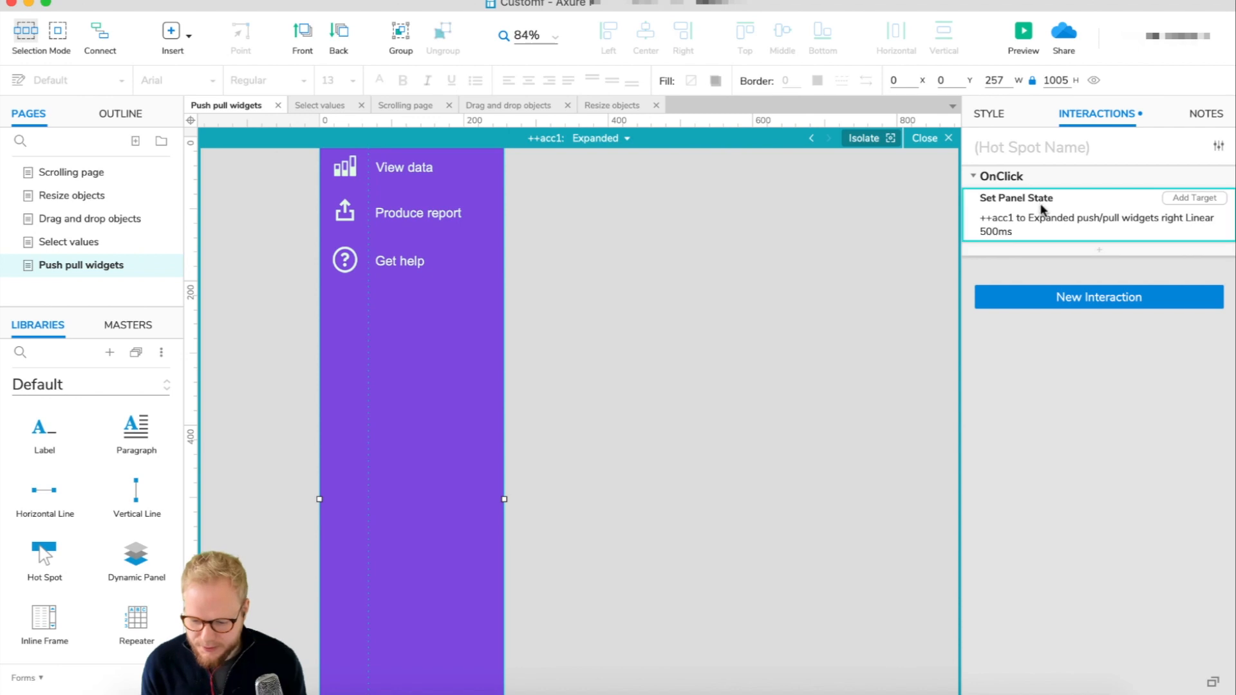
Step: Change the Expanded hot spot's OnClick panel state for ++acc1 to Default, save it, and exit the dynamic panel
left_click(1054, 221)
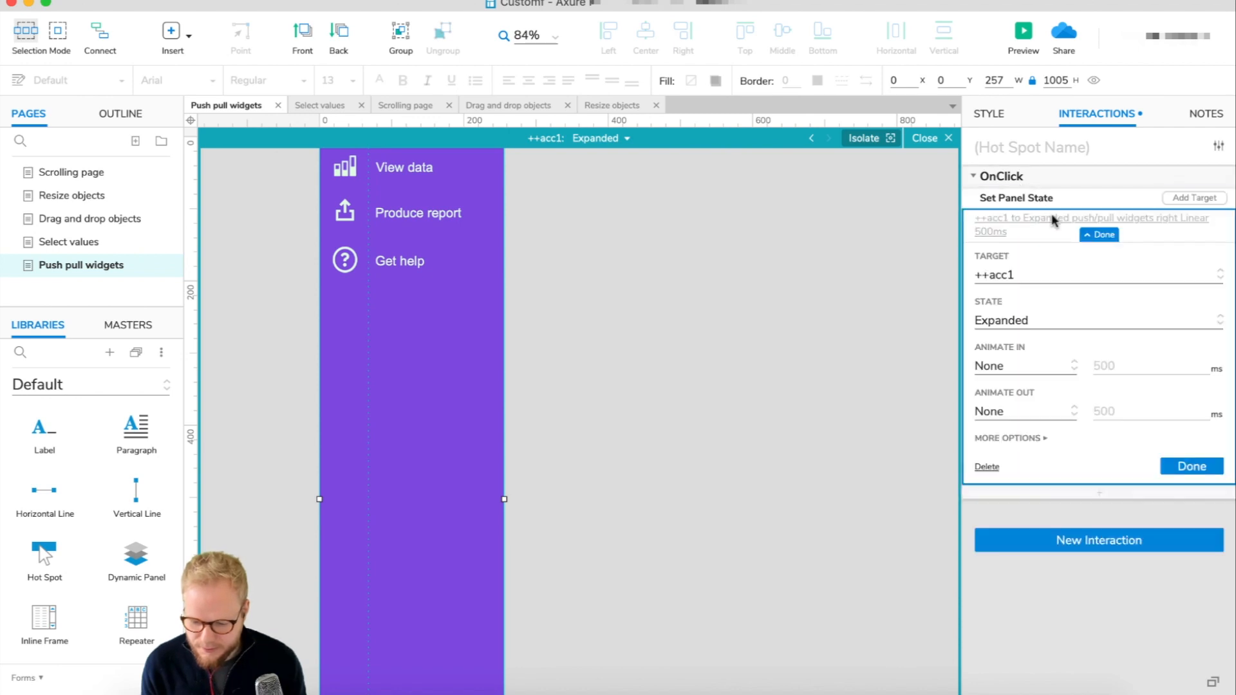
left_click(1025, 321)
left_click(1024, 345)
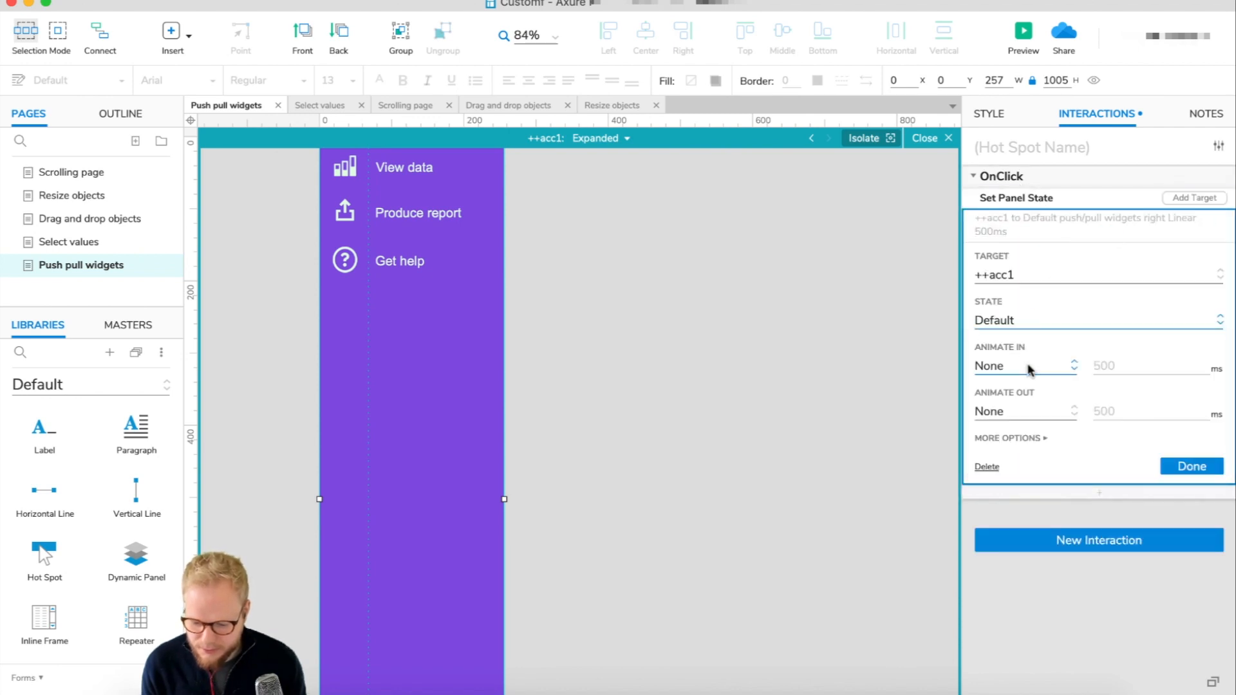
left_click(1034, 438)
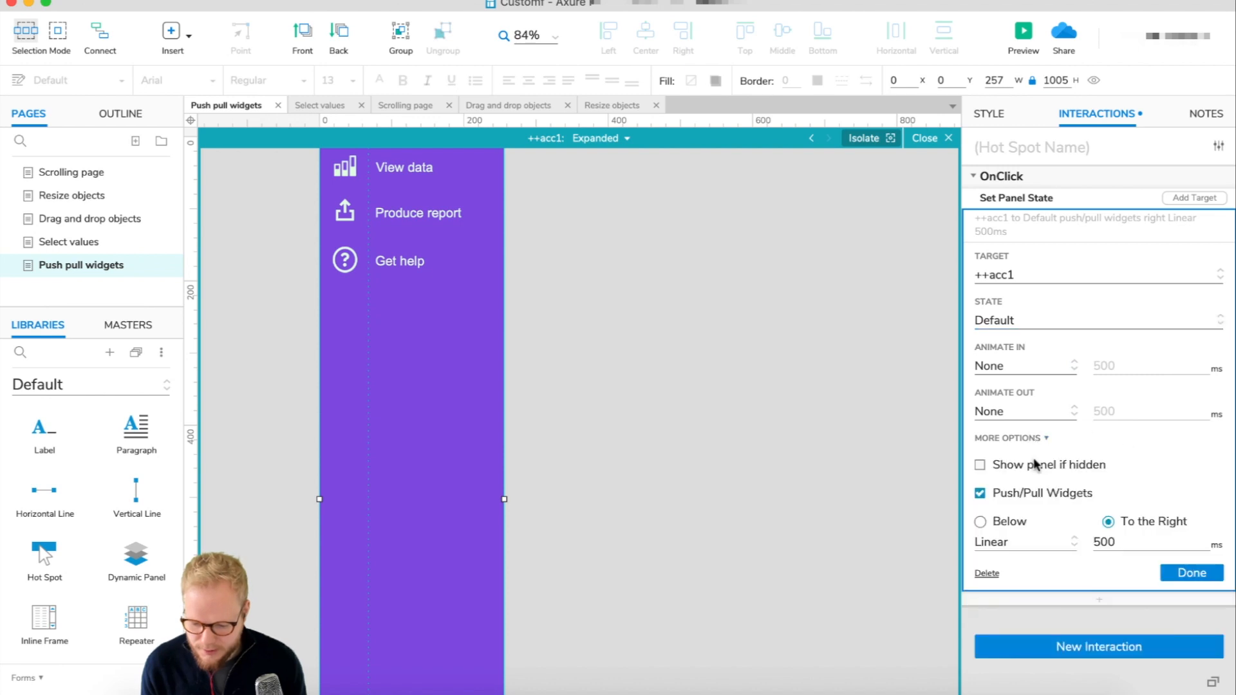
left_click(1189, 575)
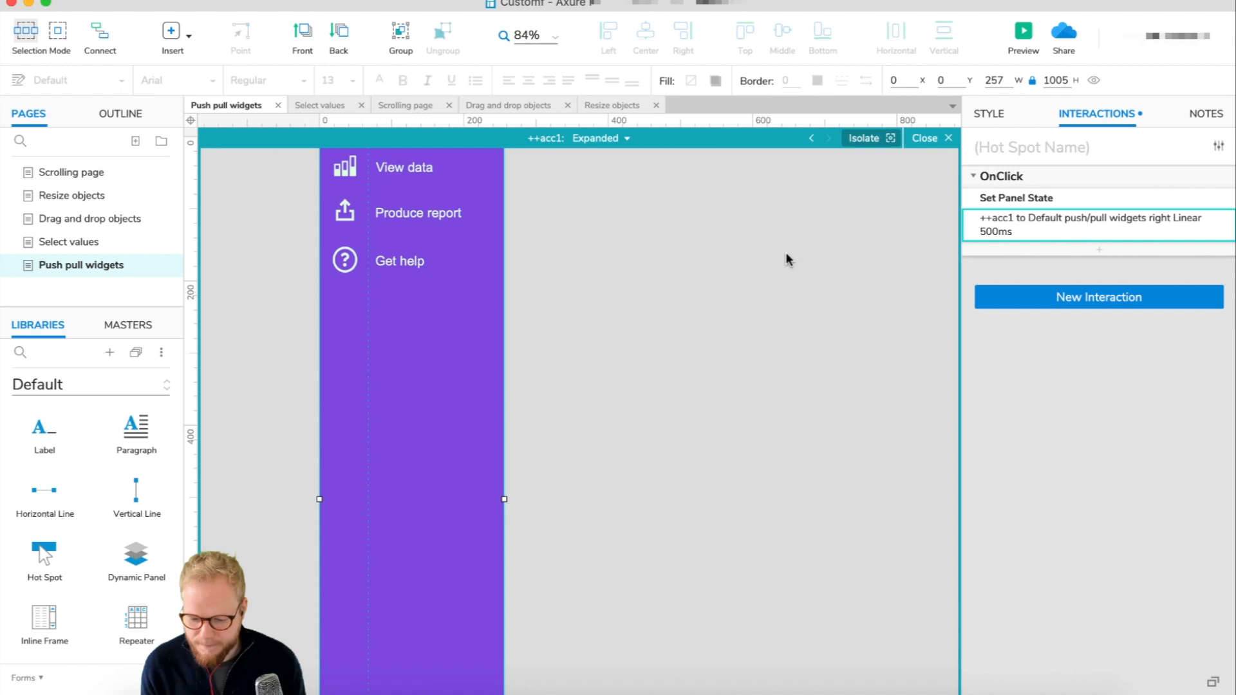
left_click(849, 283)
left_click(926, 138)
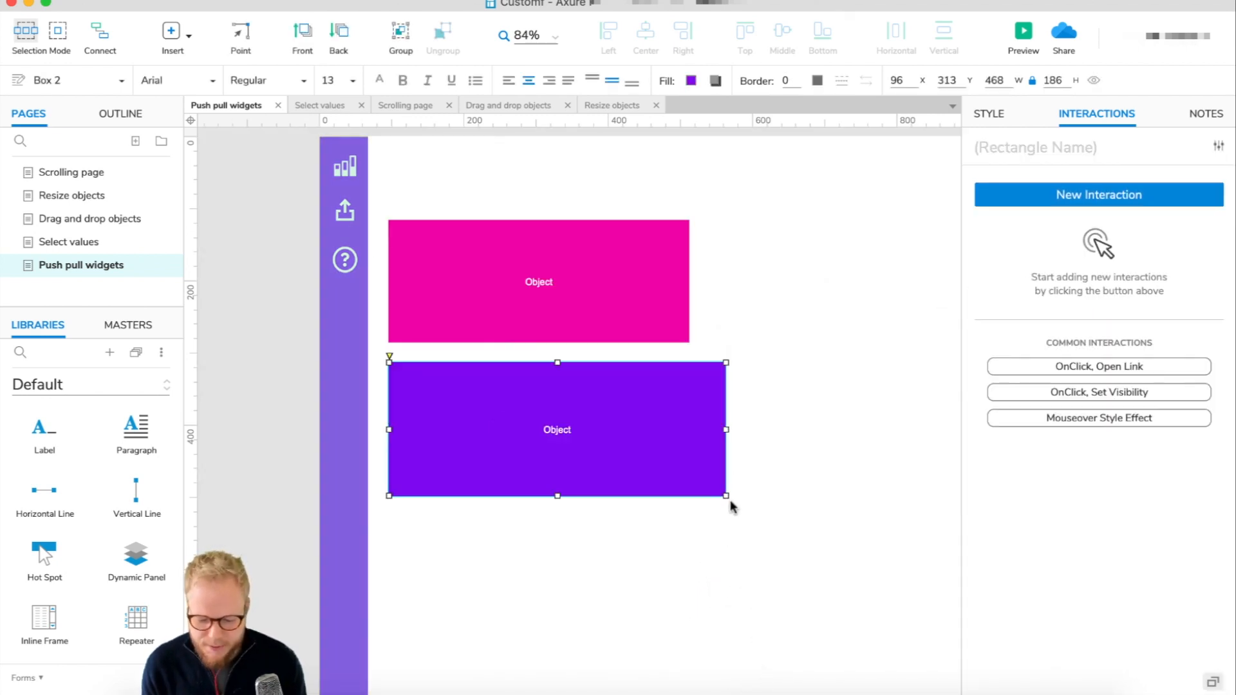
Step: Enlarge the purple and pink Object rectangles beside the sidebar to the same wider width
left_click(728, 497)
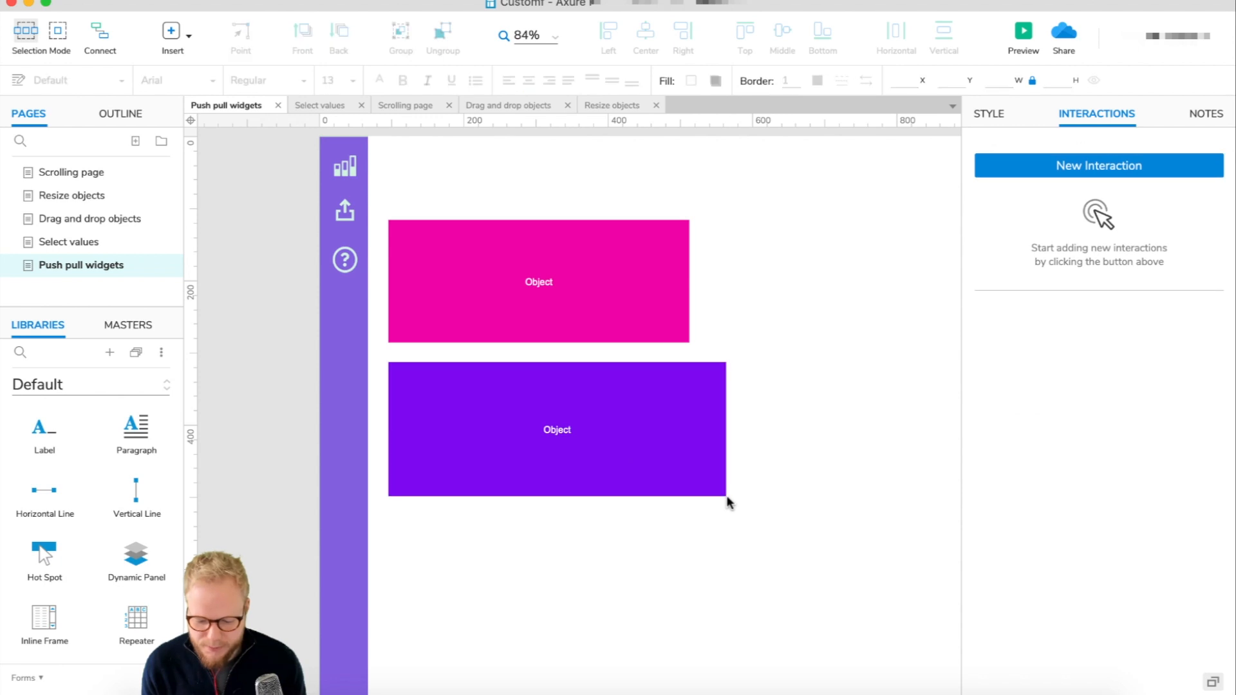
left_click_drag(726, 496, 953, 624)
left_click(629, 237)
left_click_drag(689, 220, 939, 183)
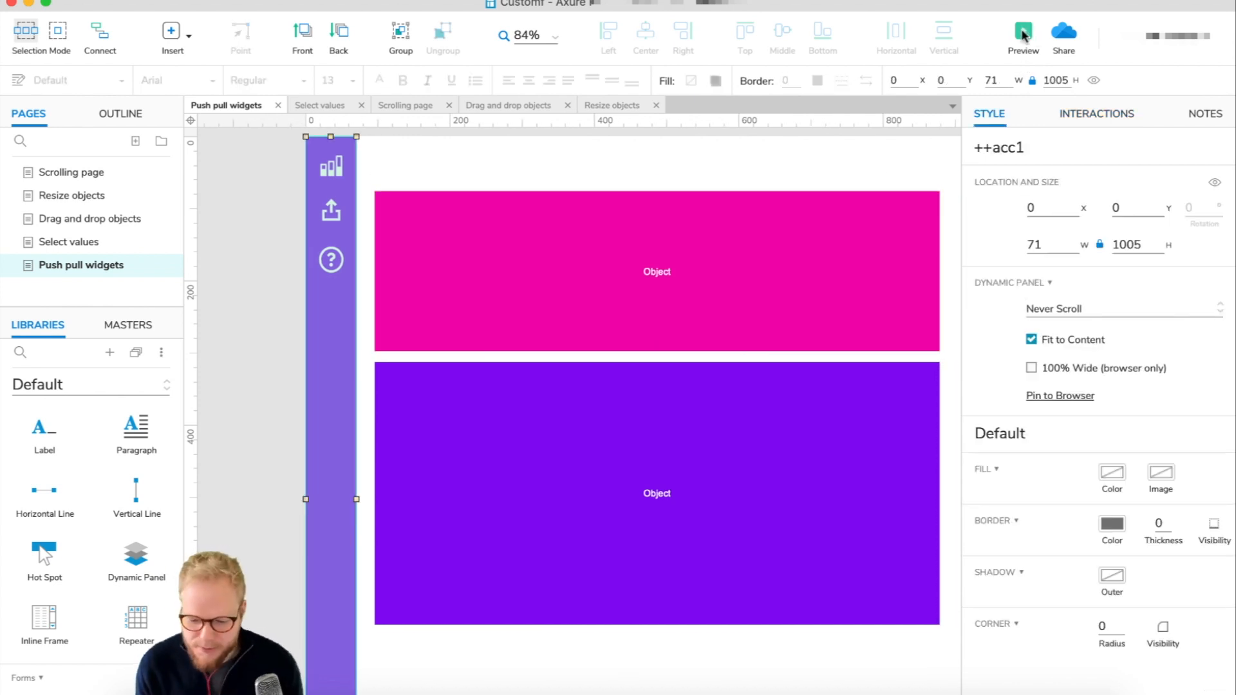
Step: Preview the page in the browser, expand and collapse the sidebar several times, and close the preview
left_click(1023, 34)
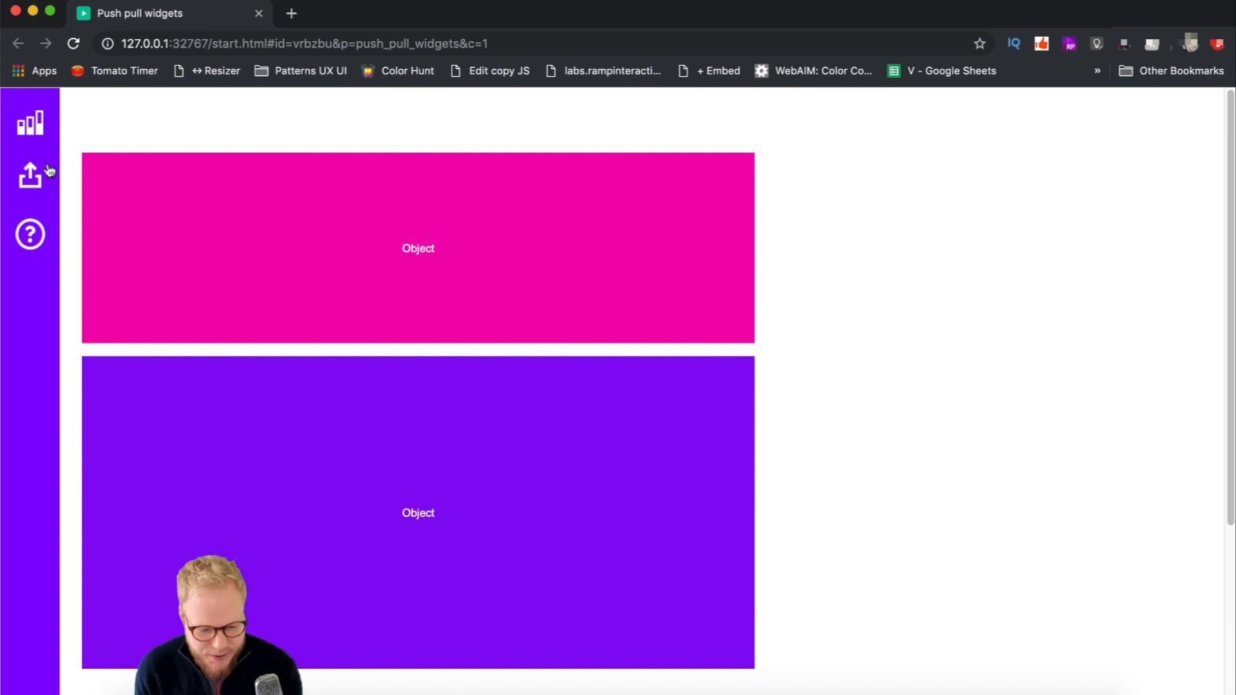
mouse_move(45, 192)
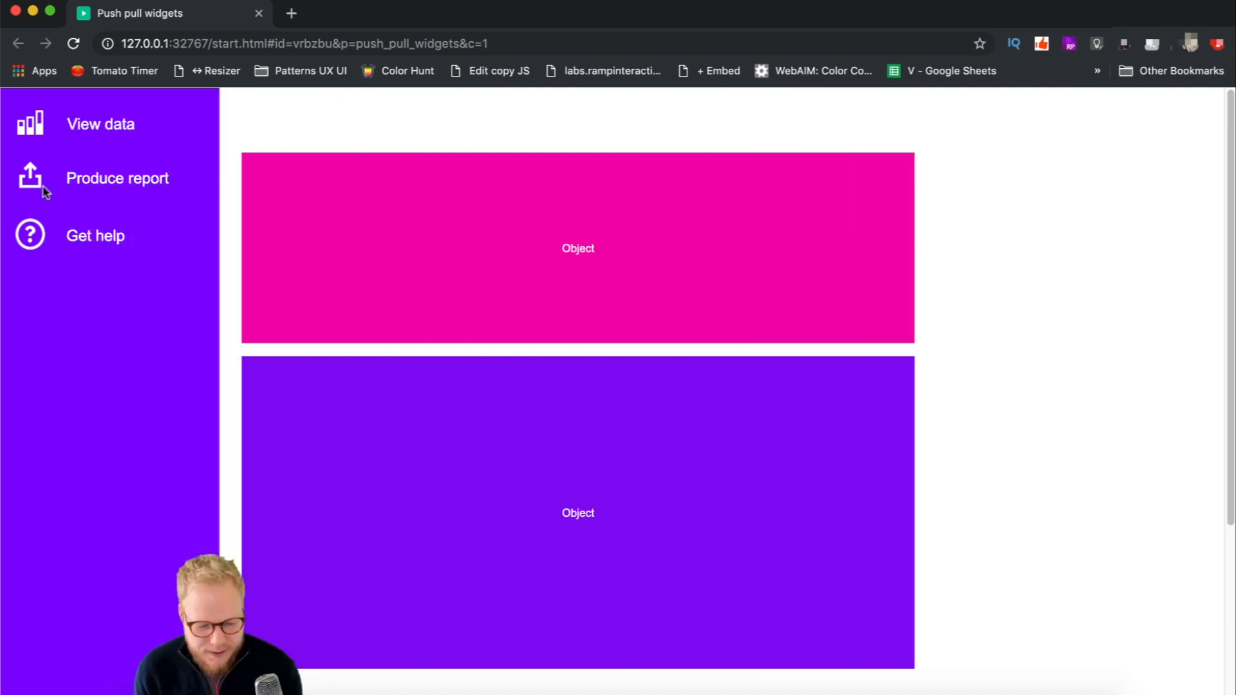
left_click(138, 239)
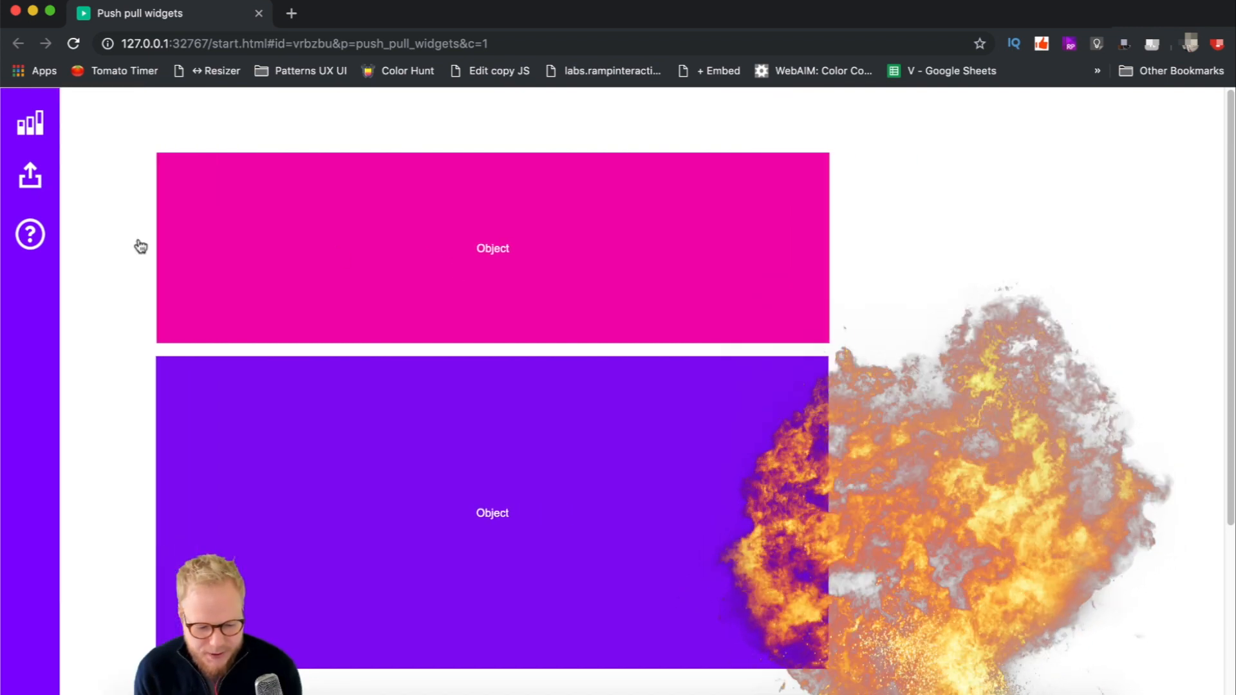
mouse_move(45, 210)
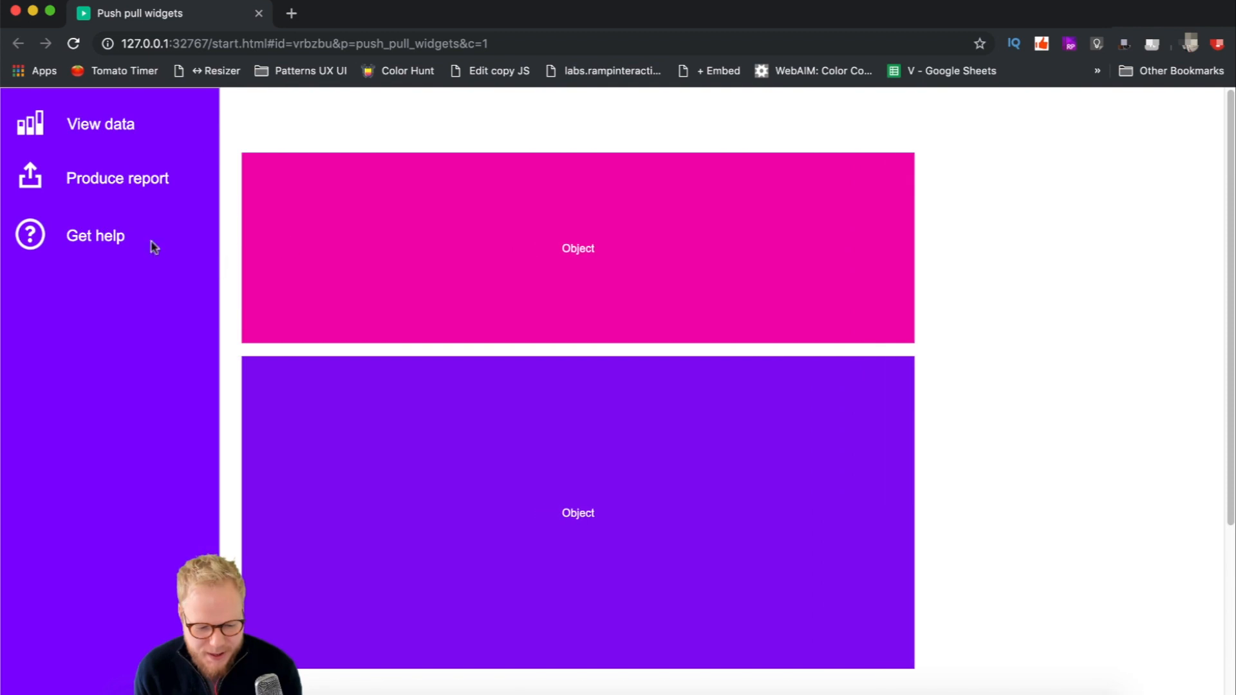
left_click(154, 248)
mouse_move(33, 201)
left_click(112, 194)
left_click(33, 180)
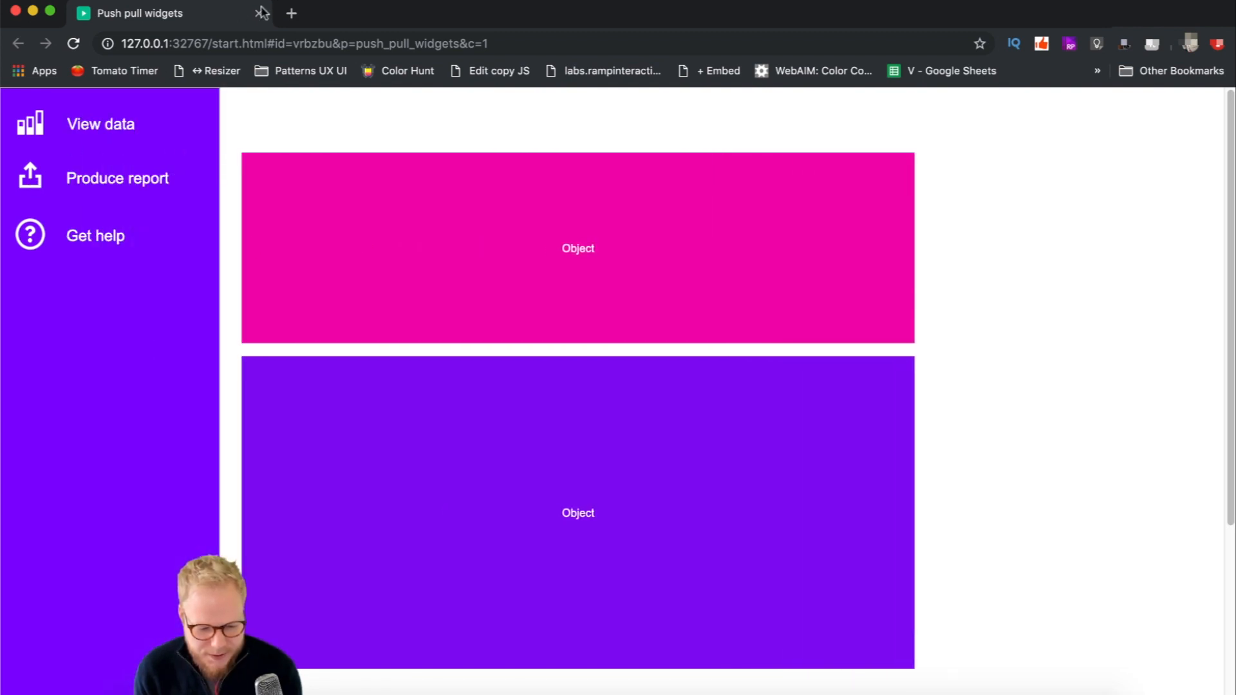
left_click(262, 13)
Step: Set the push/pull animation of the Default state hot spot's OnClick action to 200 ms and save it
double_click(329, 264)
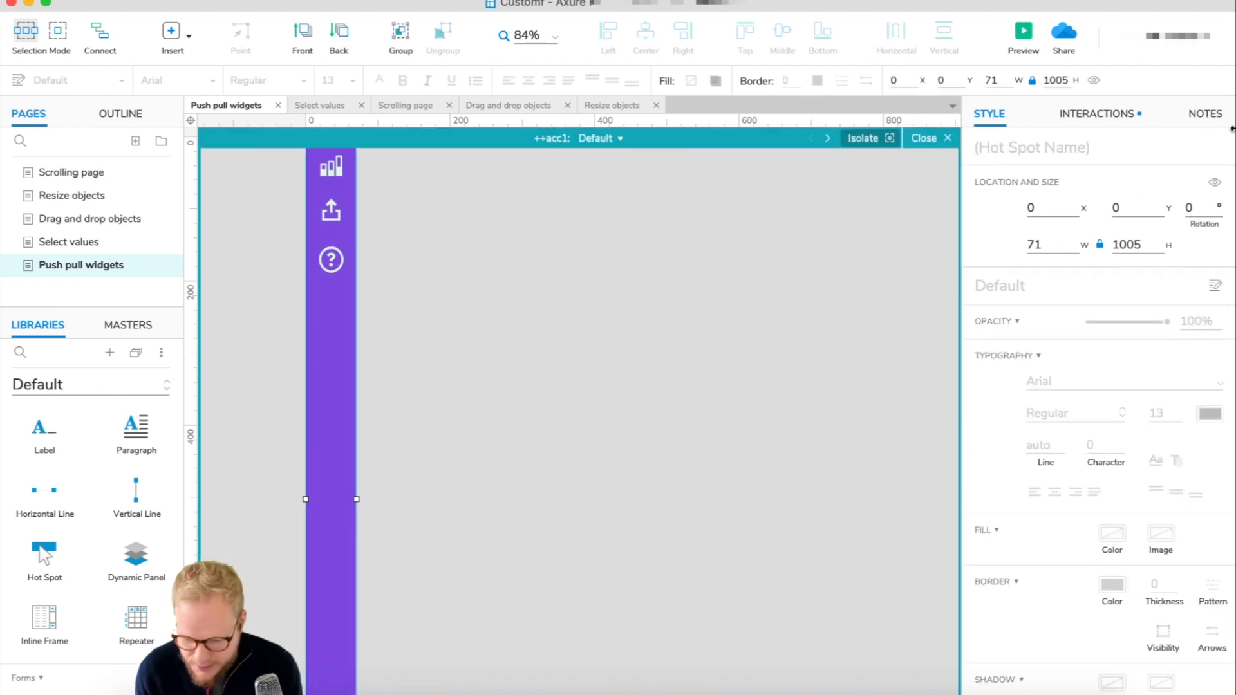
left_click(1132, 113)
left_click(1059, 226)
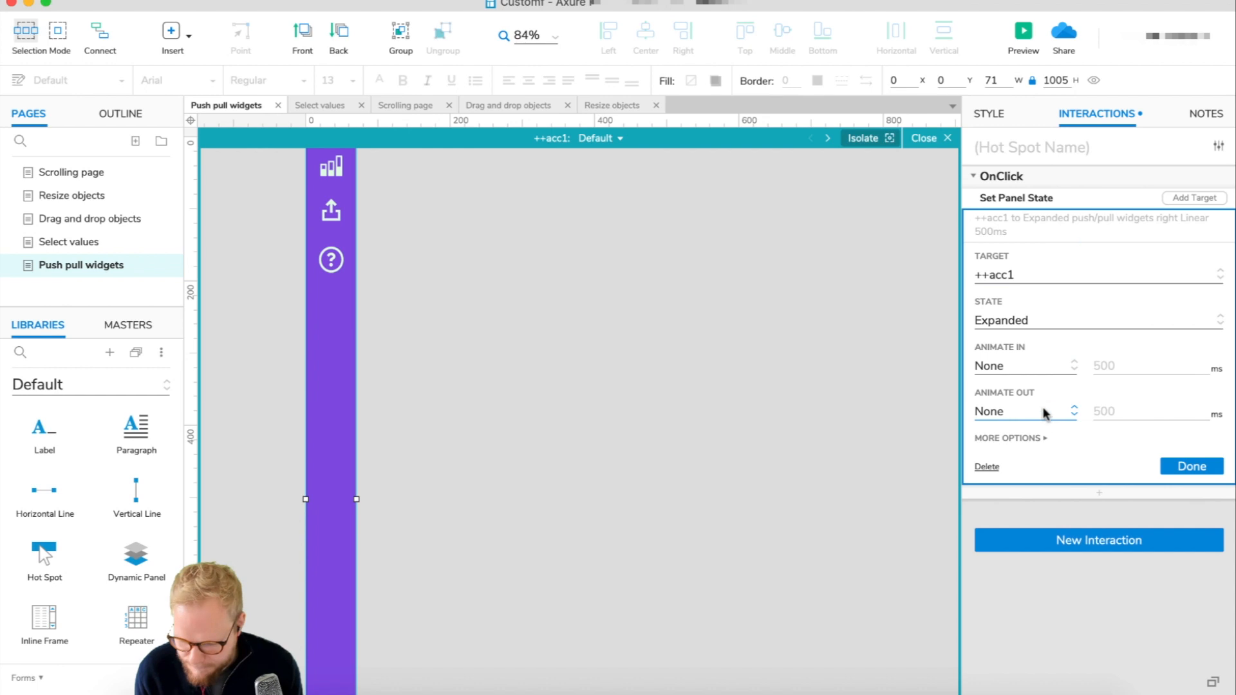
left_click(1005, 439)
double_click(1108, 541)
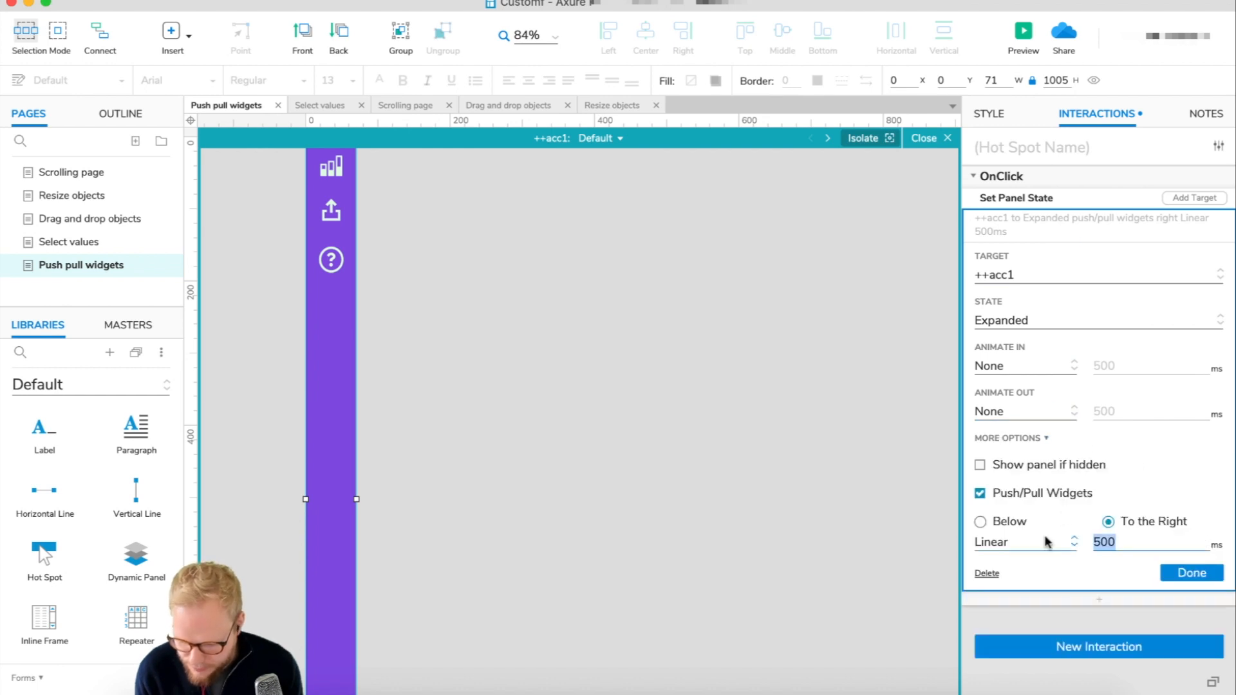
type("200")
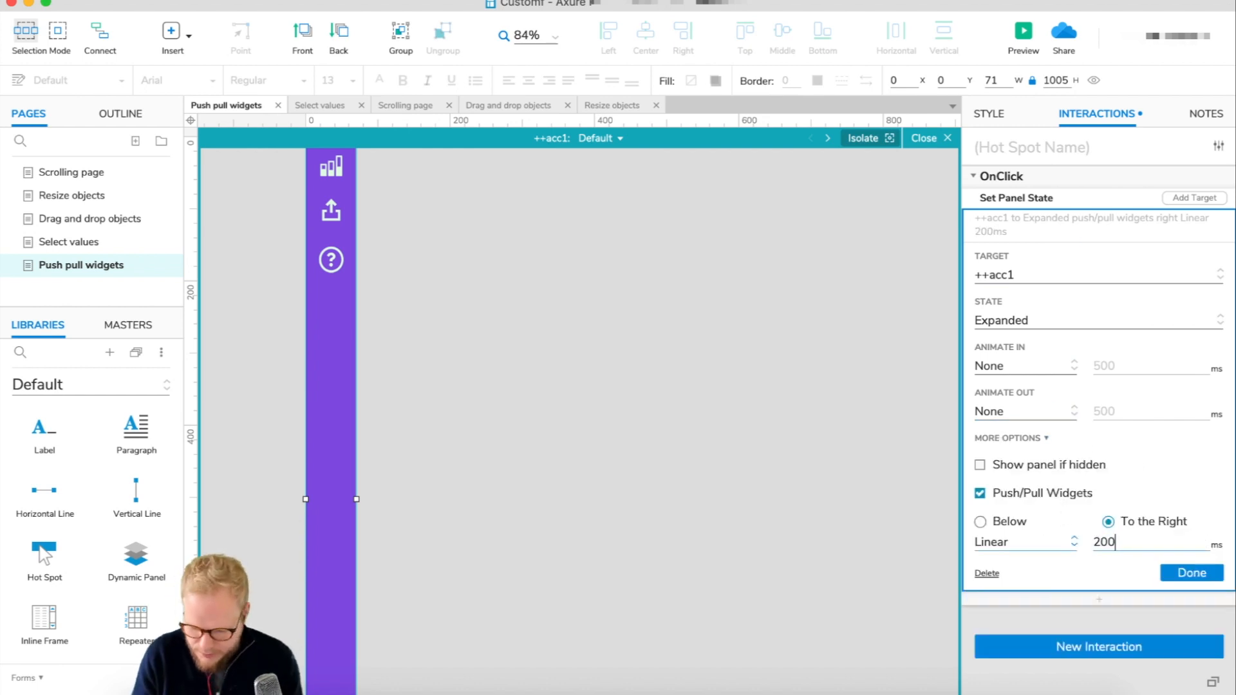
left_click(1182, 572)
left_click(560, 307)
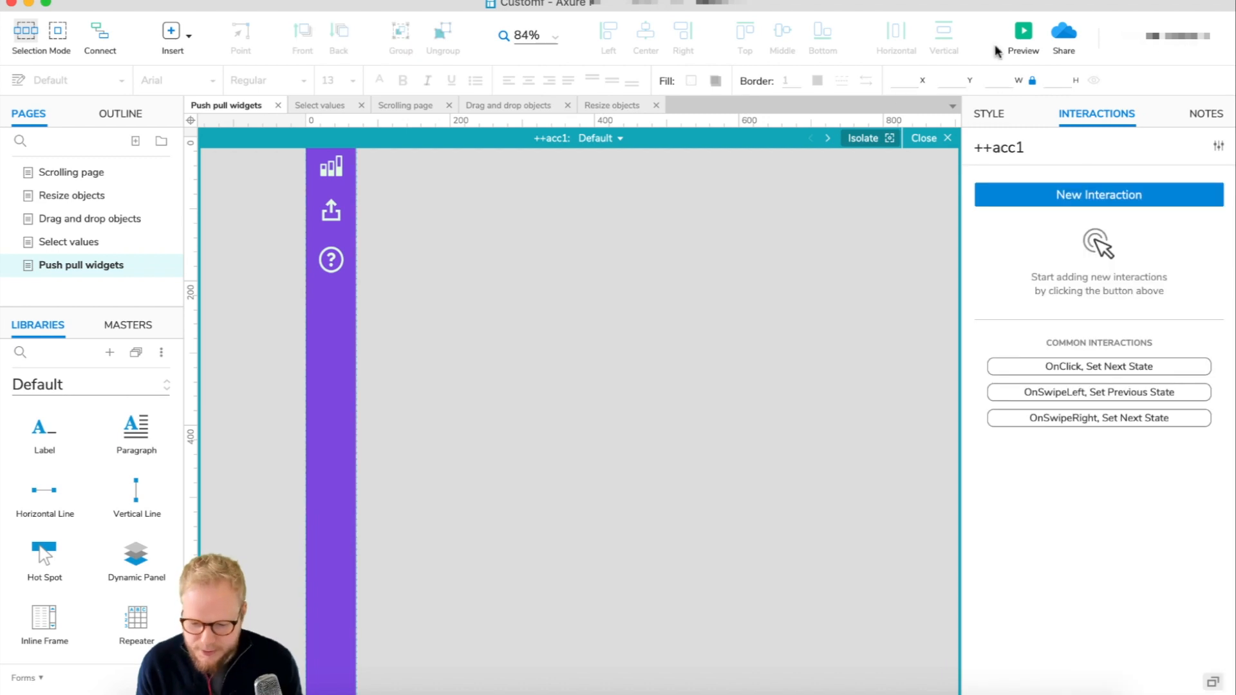
Step: Preview the page again without the player bar, test the sidebar's expansion speed, and close the preview
left_click(1023, 32)
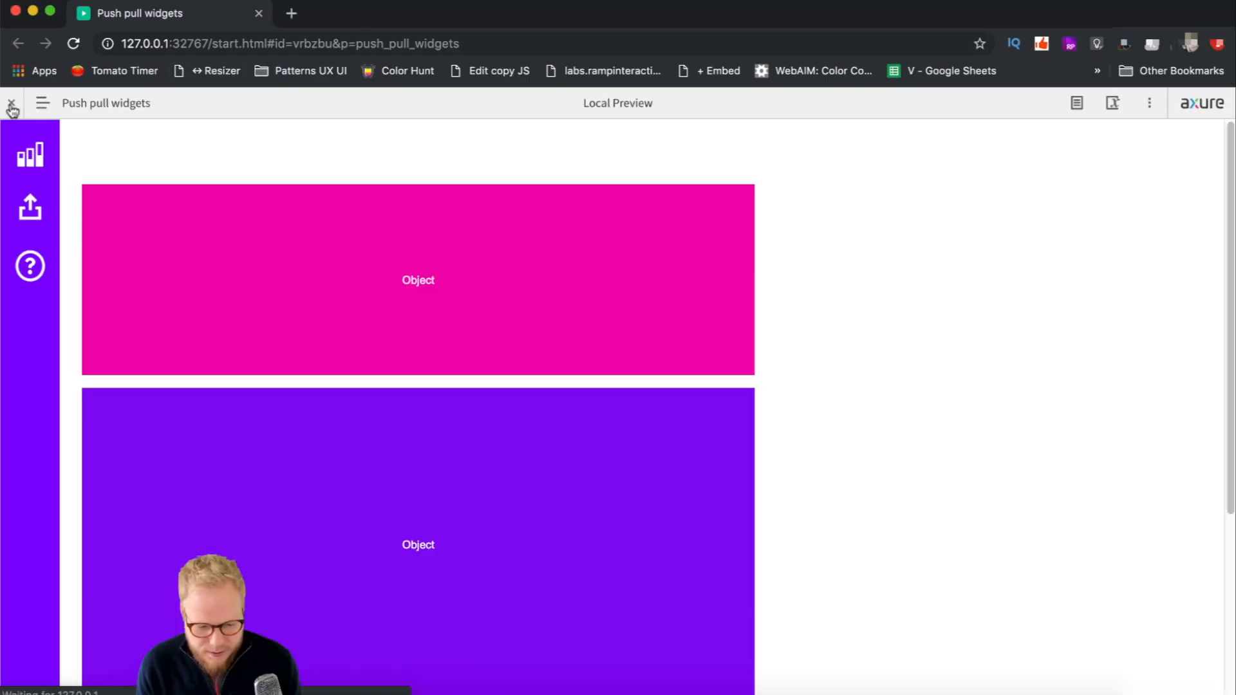
mouse_move(31, 188)
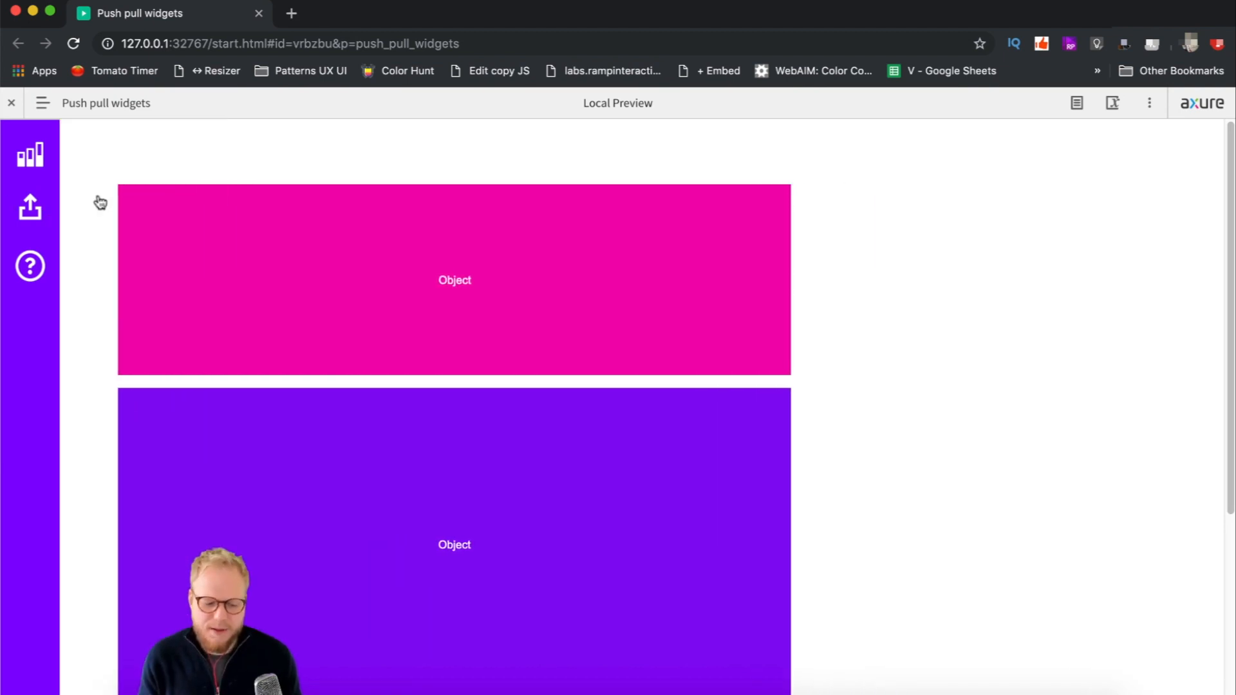
left_click(11, 103)
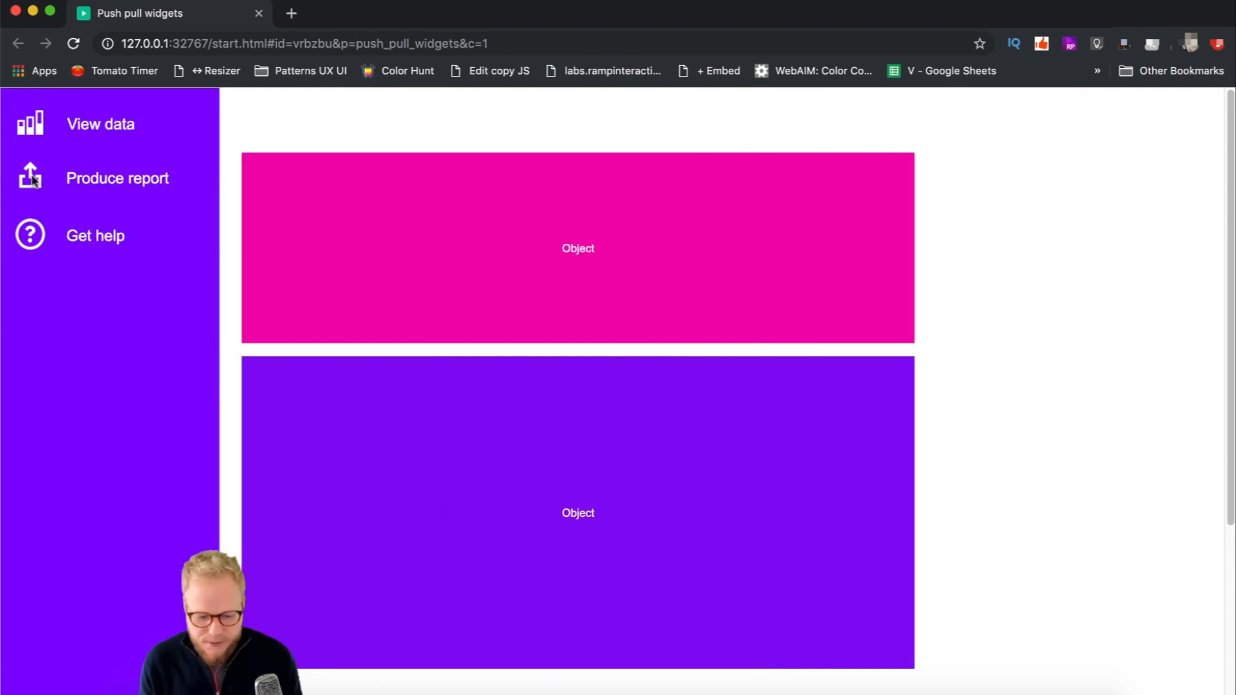
left_click(259, 14)
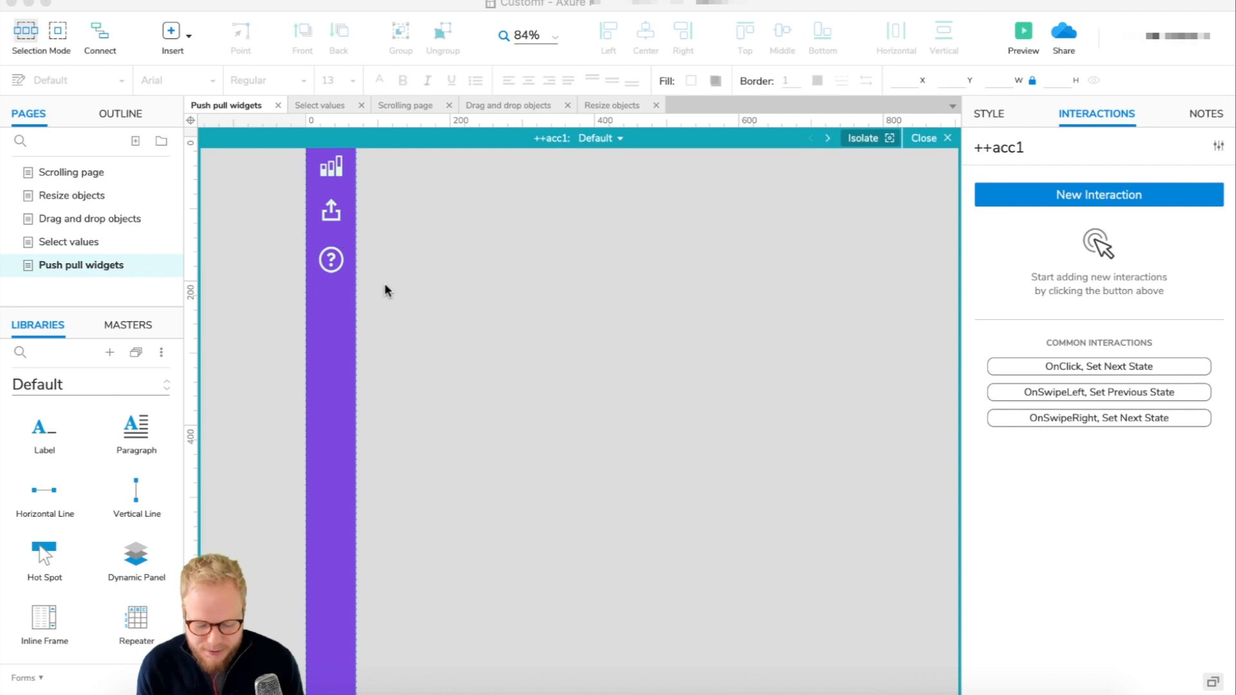
Step: Add an OnMouseEnter event to the Default state hot spot and paste in the Set Panel State action from OnClick
left_click(354, 267)
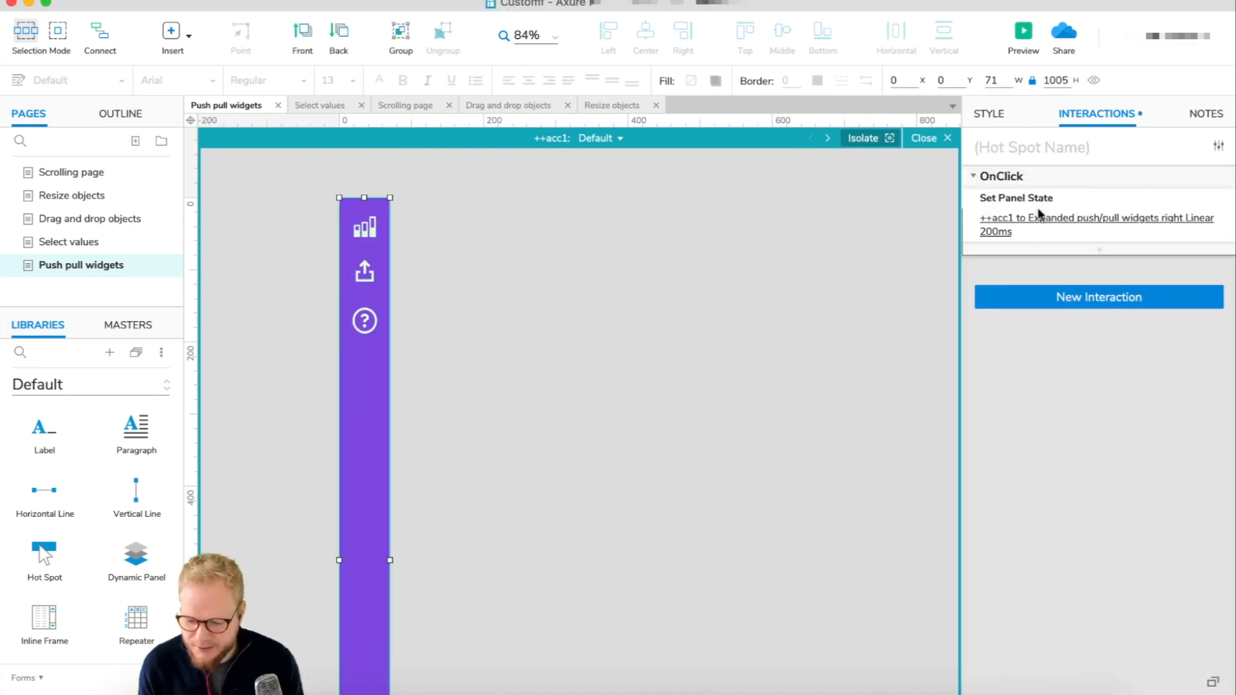
left_click(1103, 297)
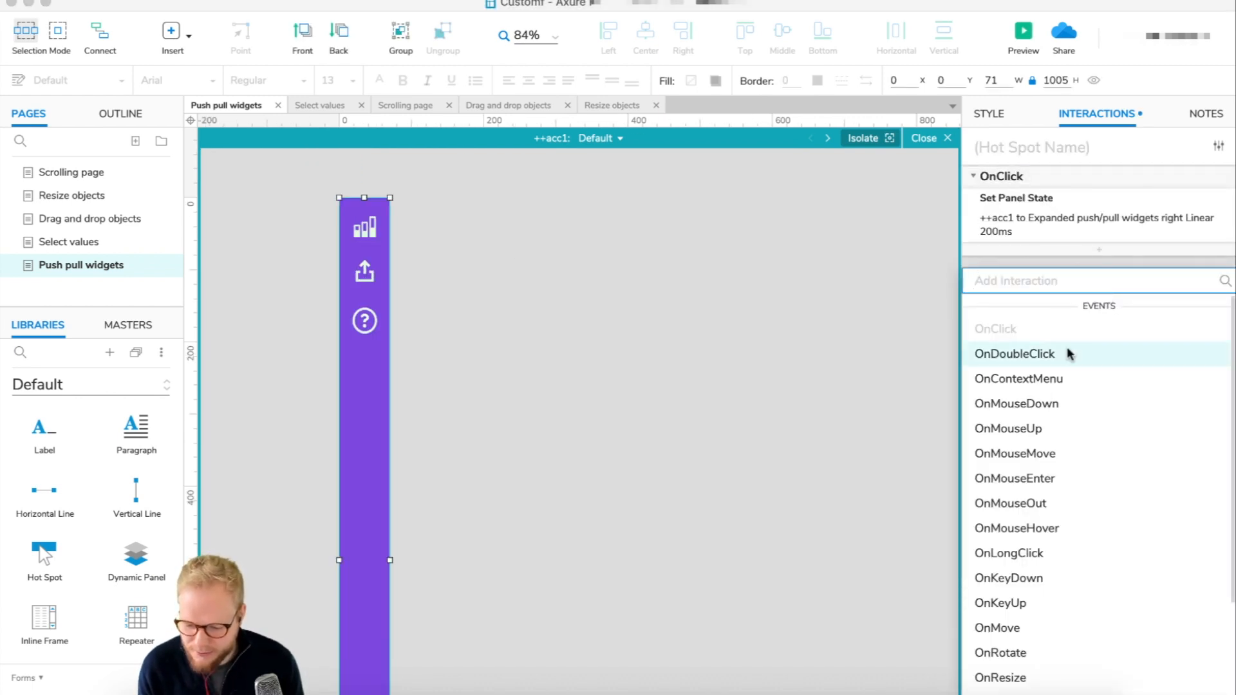
left_click(1045, 480)
left_click(1079, 200)
left_click(1072, 199)
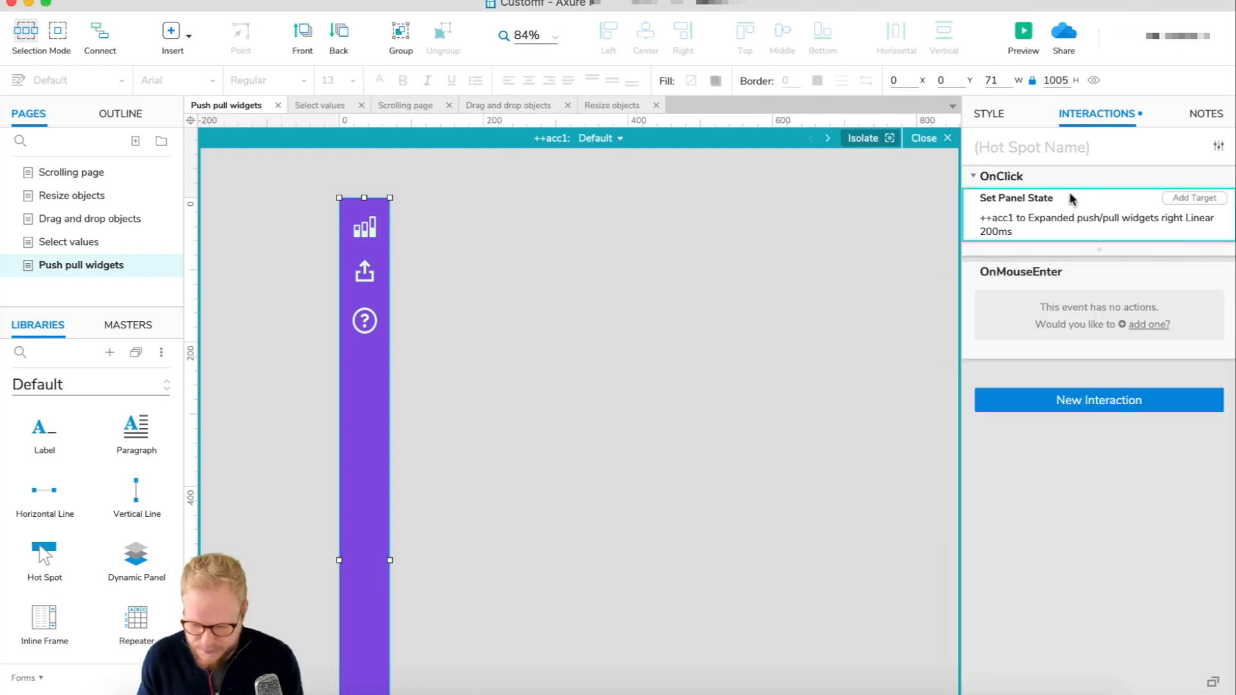
left_click(1079, 285)
left_click(1084, 276)
left_click(1068, 272)
key("super+v")
Step: Delete the OnClick event from the Default state hot spot and exit the dynamic panel
left_click(1069, 178)
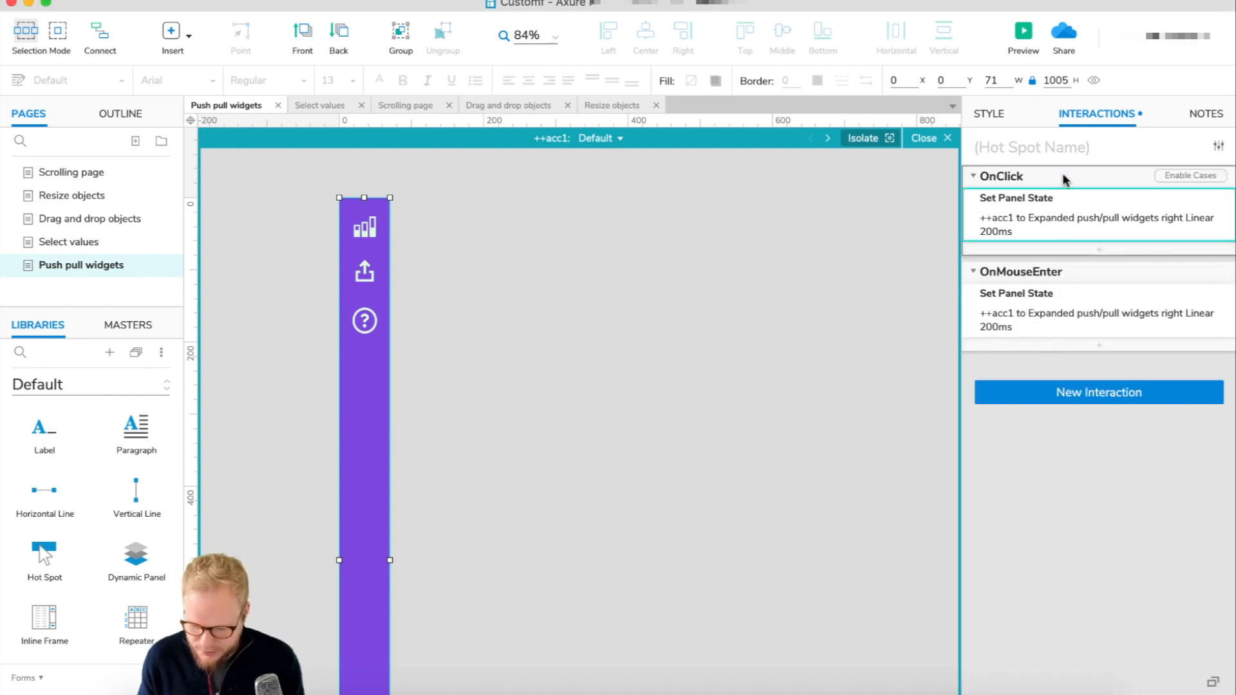
key("Delete")
key("Escape")
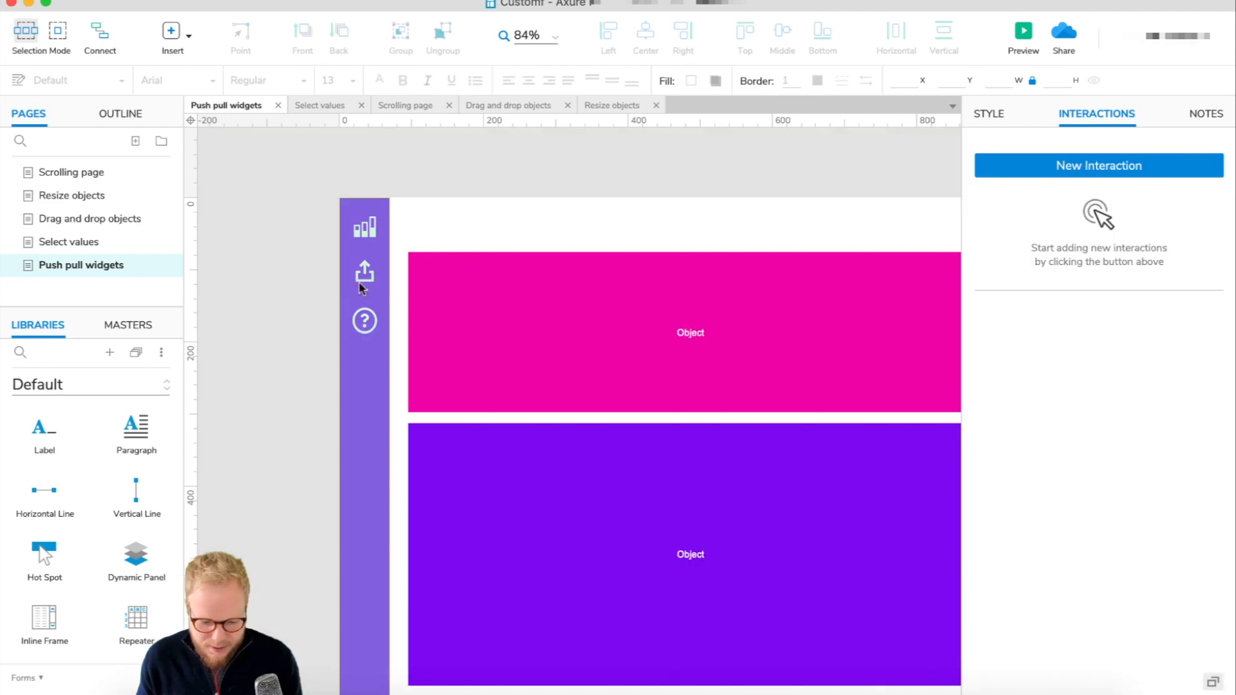
Step: Add an OnMouseOut event to the Expanded state's hot spot in the ++acc1 panel and paste in the Set Panel State action
double_click(382, 293)
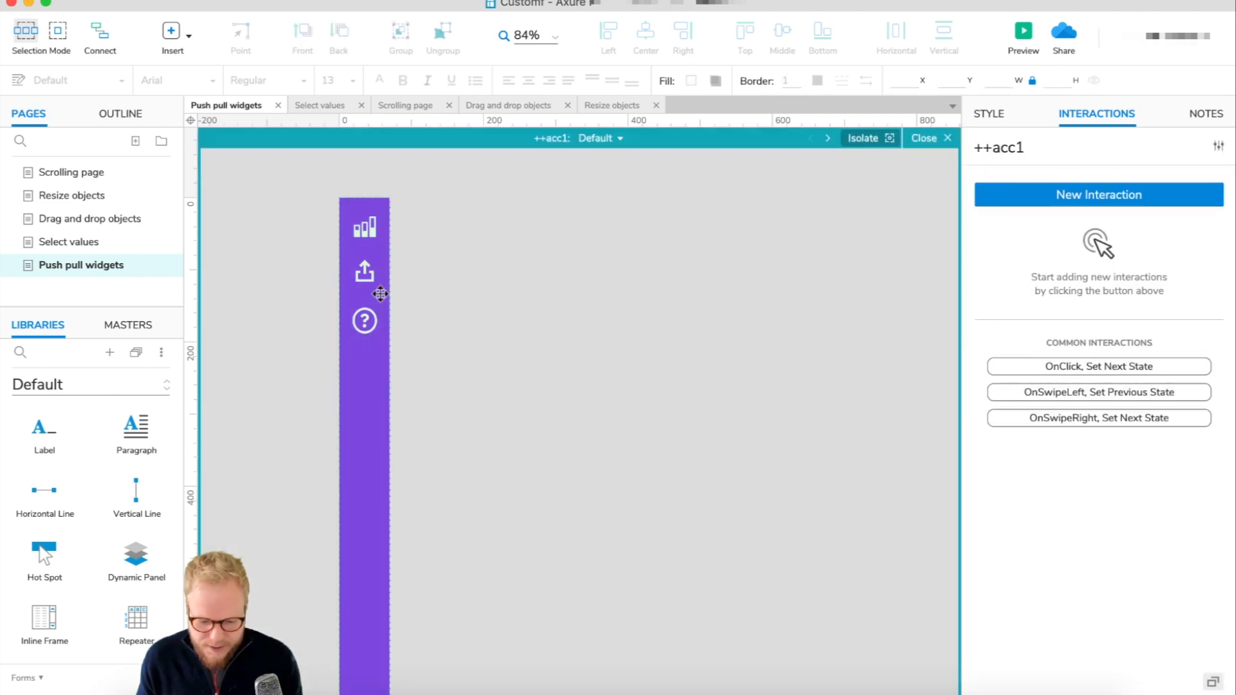
left_click(617, 138)
left_click(632, 180)
left_click(477, 259)
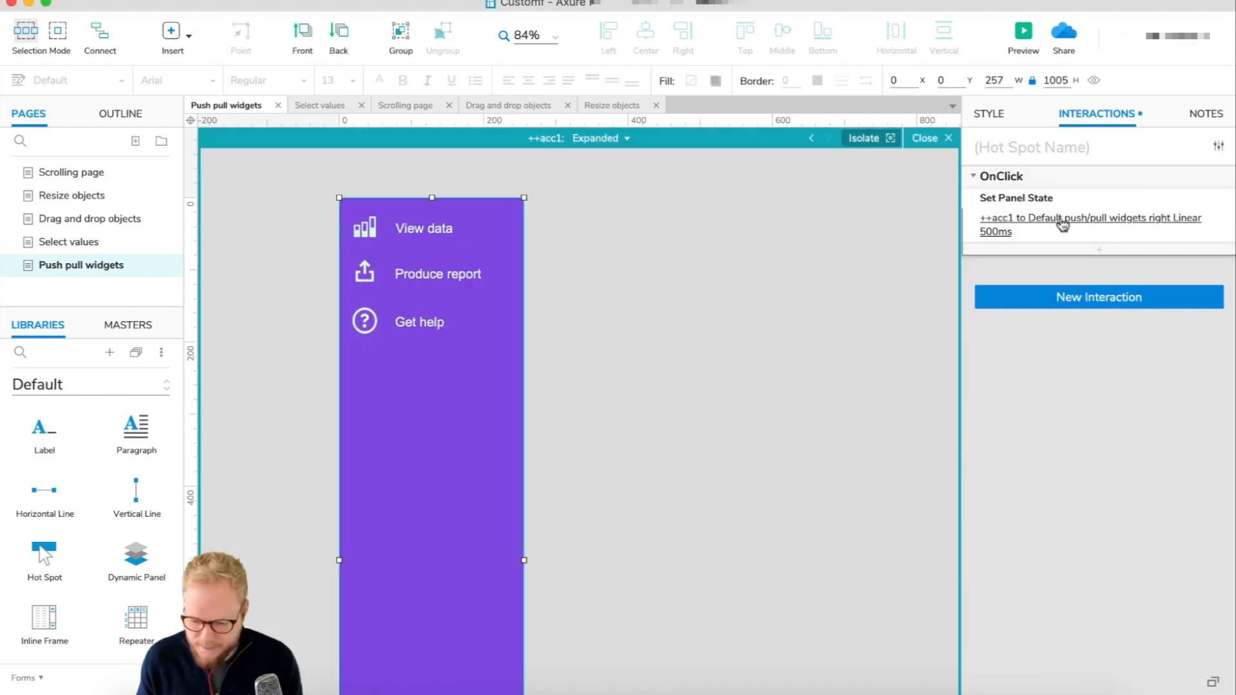
left_click(1031, 297)
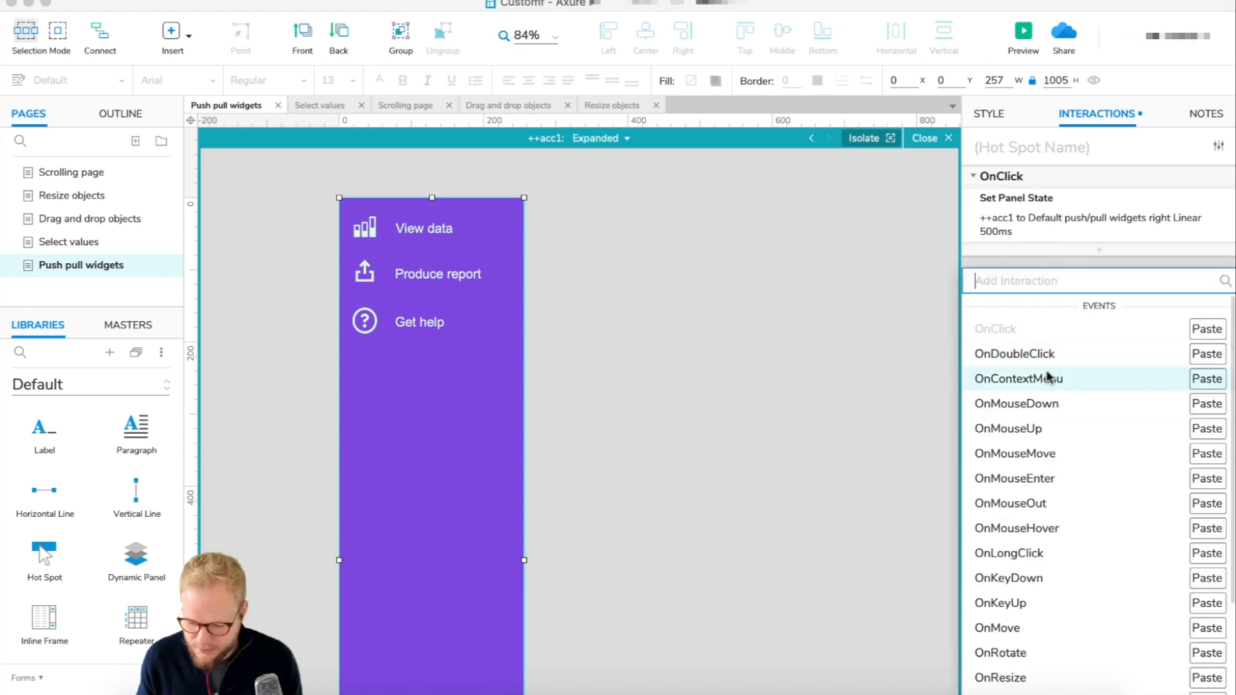
left_click(1048, 505)
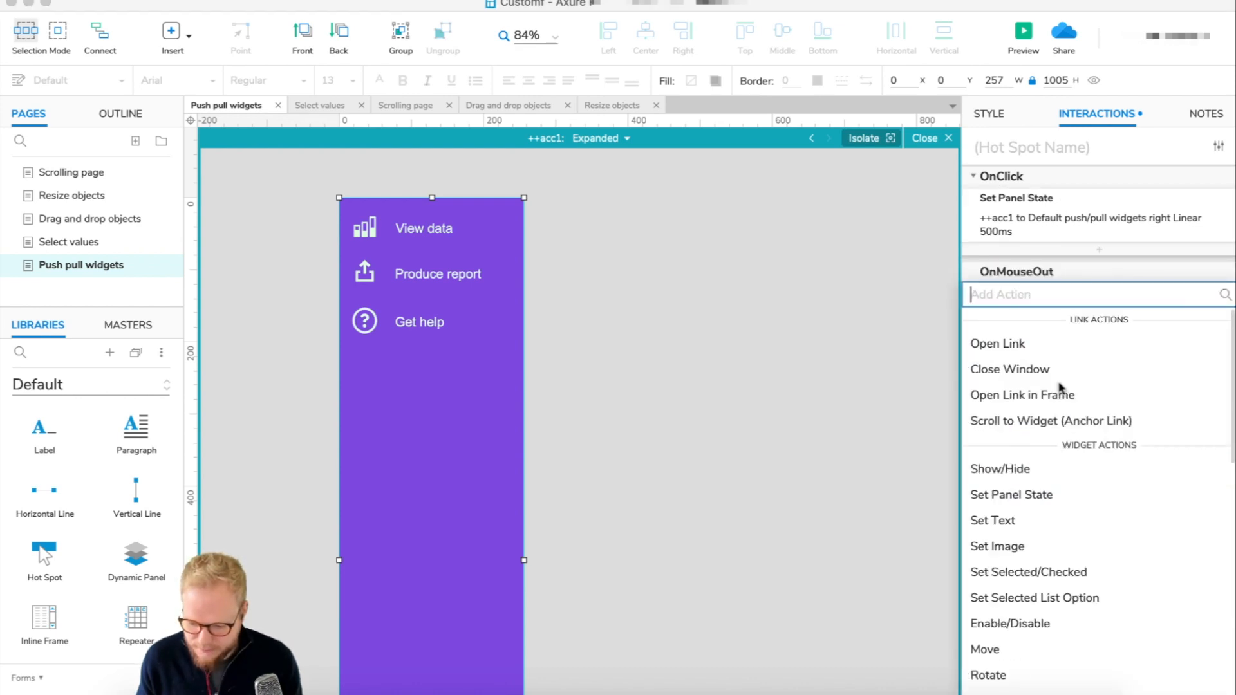
left_click(1082, 271)
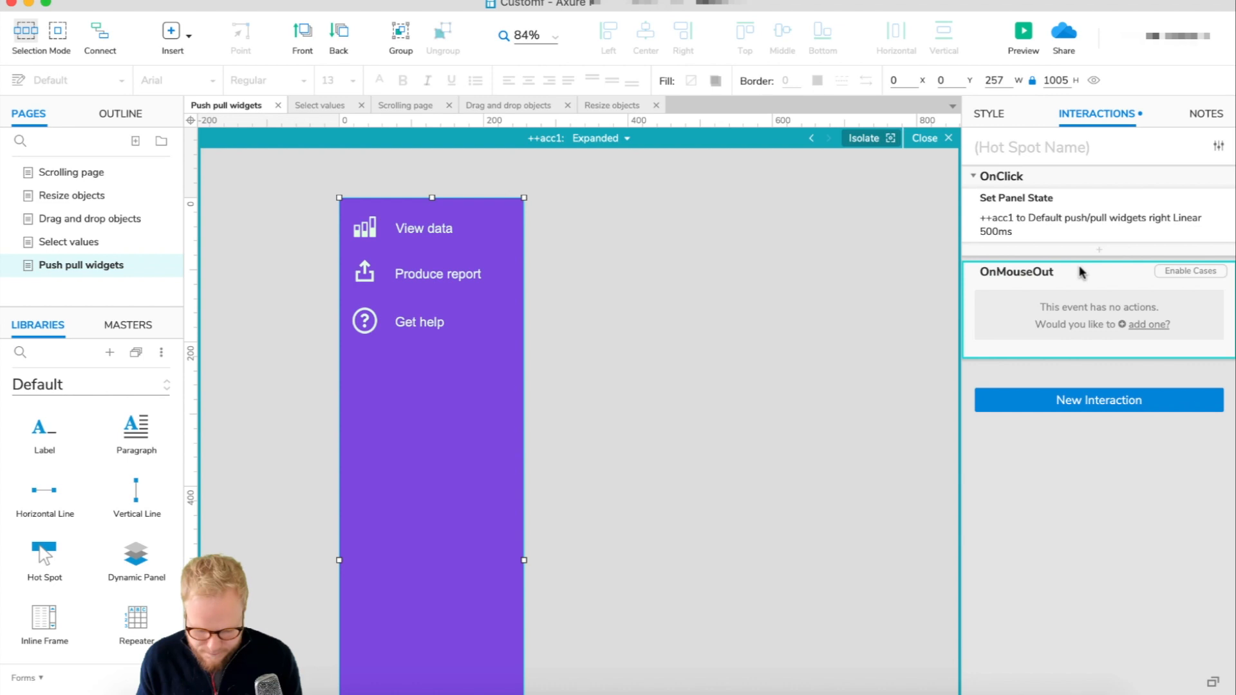
key("super+v")
Step: Delete the OnClick event from the Expanded state hot spot and exit the dynamic panel
left_click(1074, 204)
left_click(1069, 177)
key("Delete")
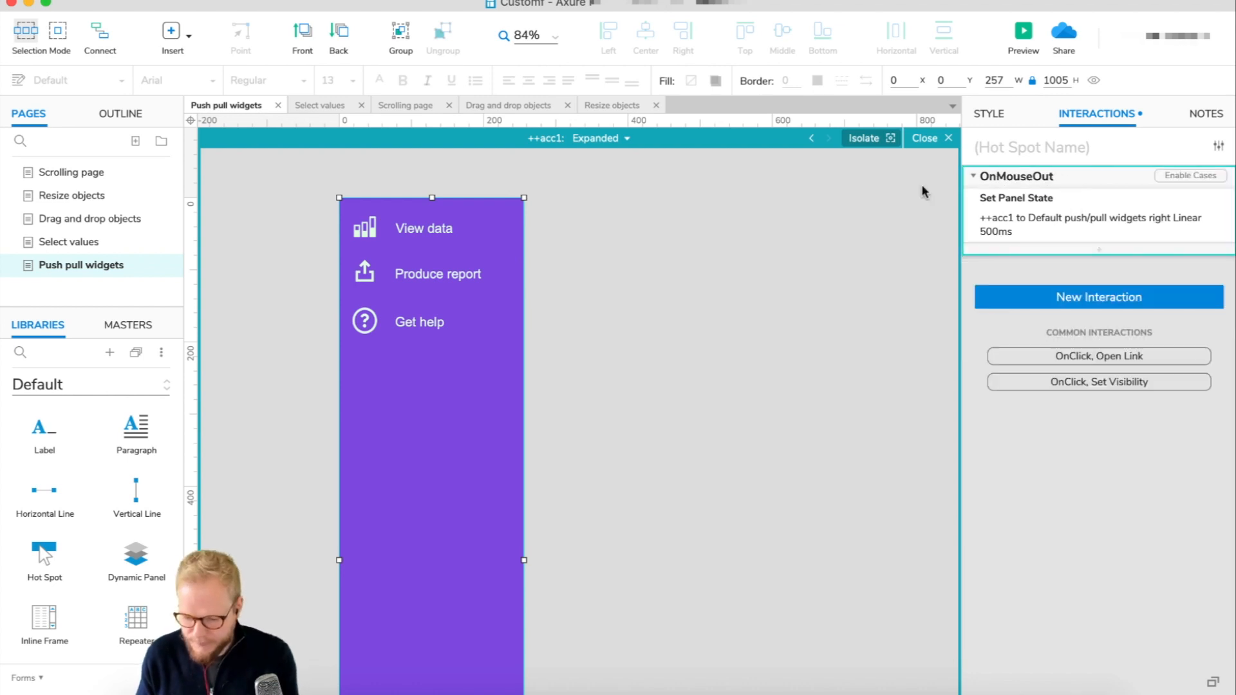
left_click(839, 178)
left_click(944, 136)
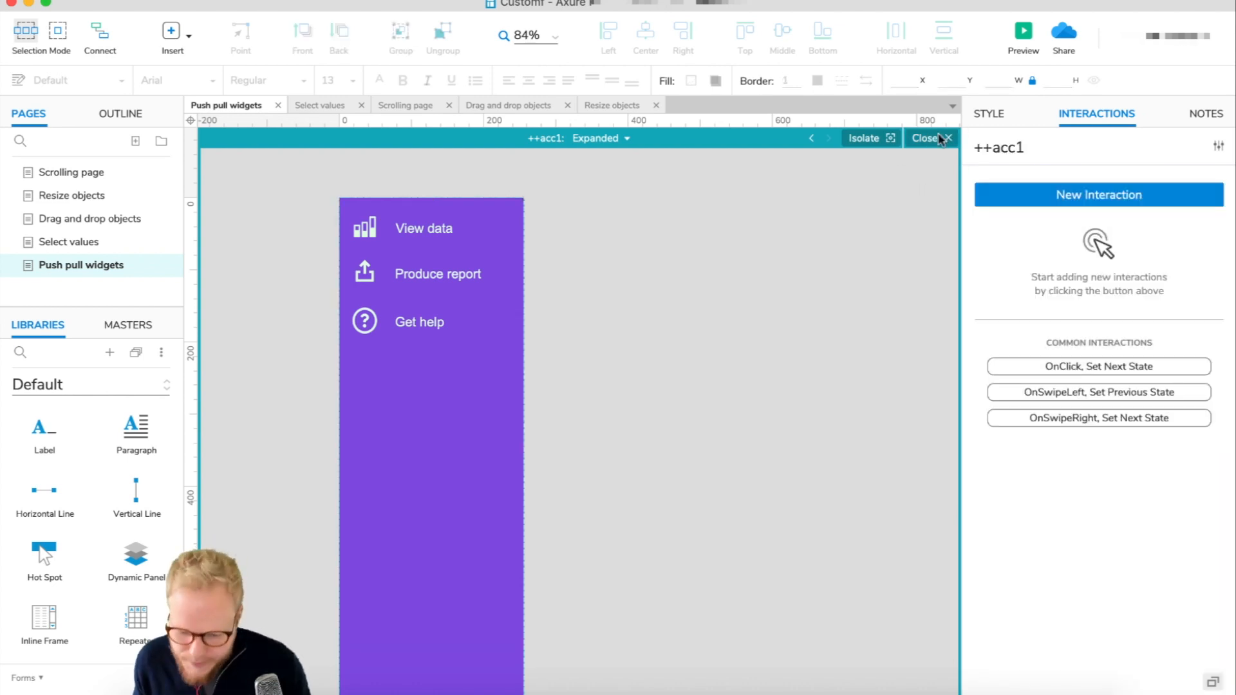
Step: Preview the page without the player bar, test the sidebar's expansion on mouse enter and collapse on mouse out, and close the preview
left_click(1023, 33)
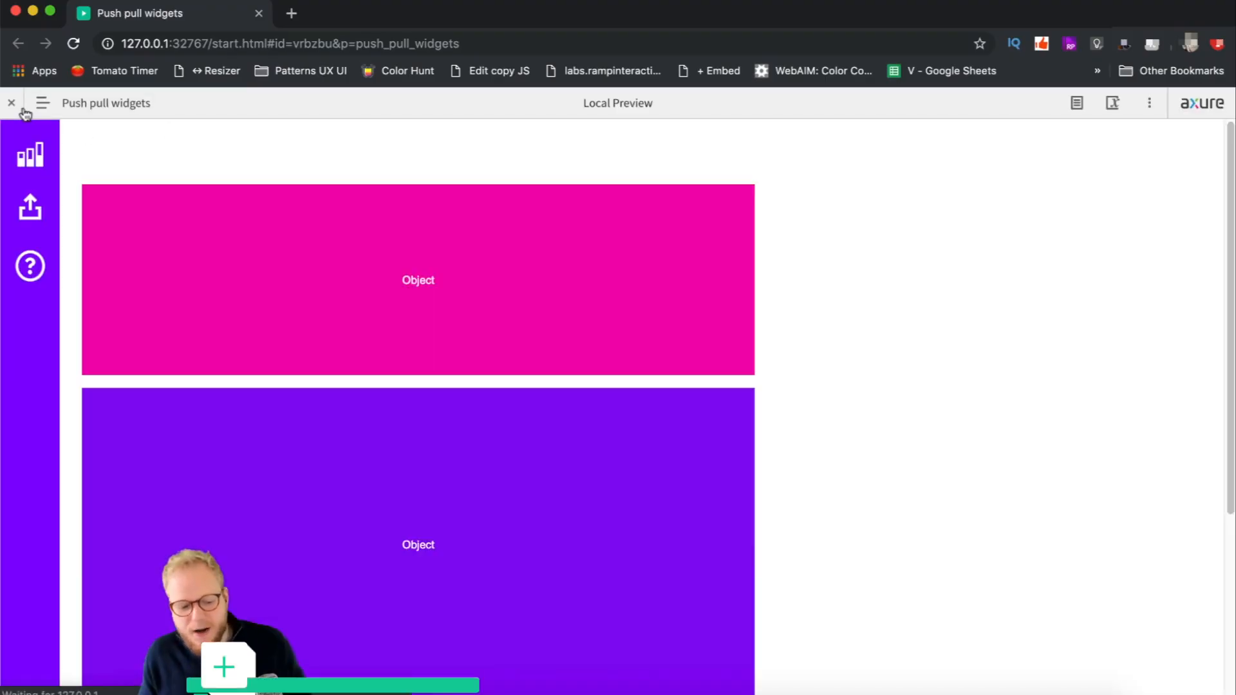
left_click(12, 103)
mouse_move(35, 209)
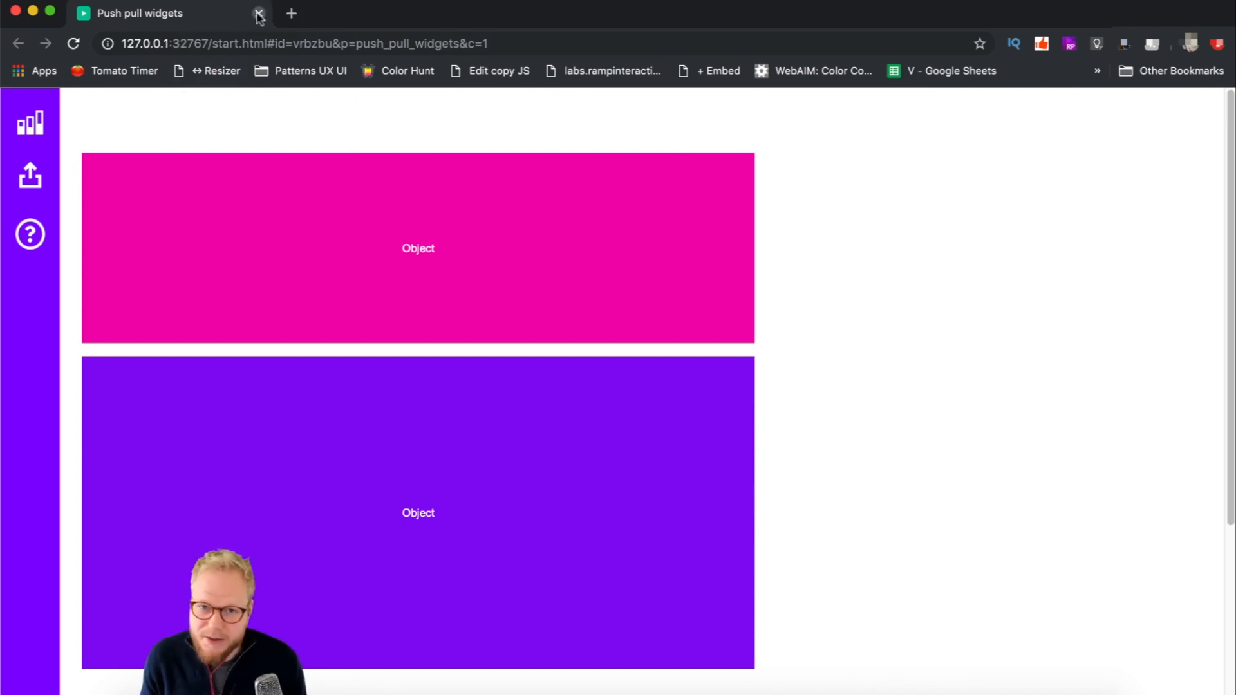
mouse_move(31, 233)
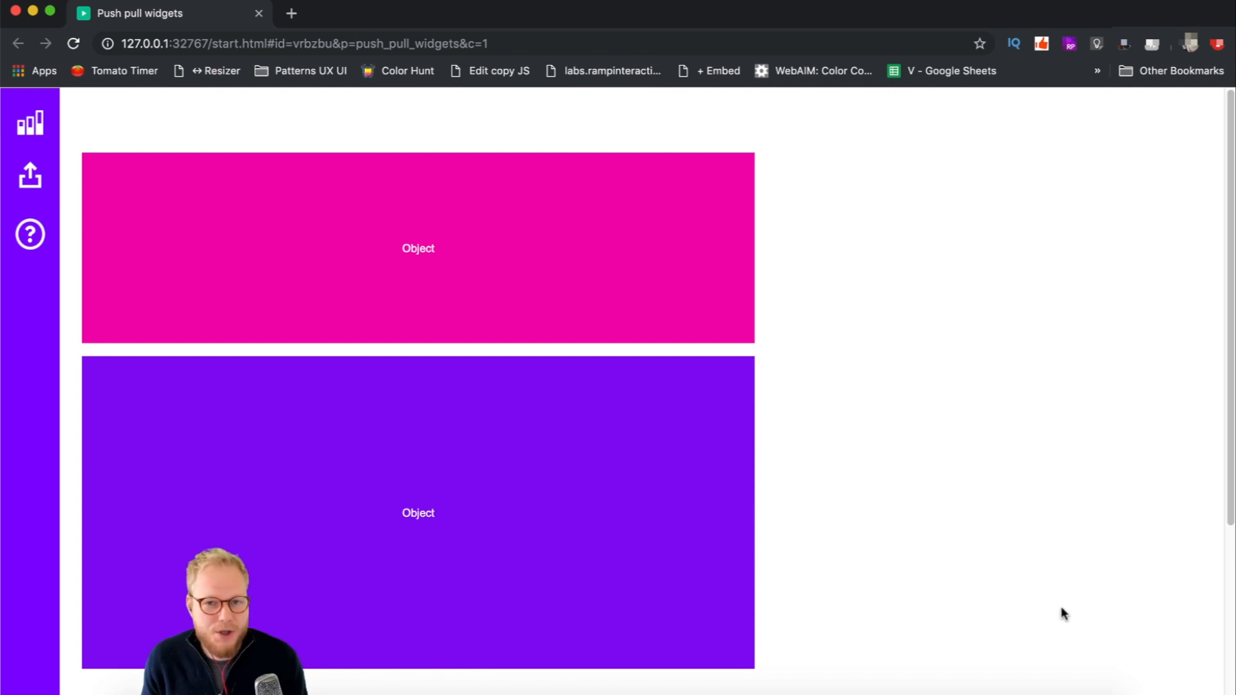
left_click(259, 14)
Step: Widen the pink and purple Object rectangles together until their right edges reach about x 1082
scroll(636, 455, "right", 10)
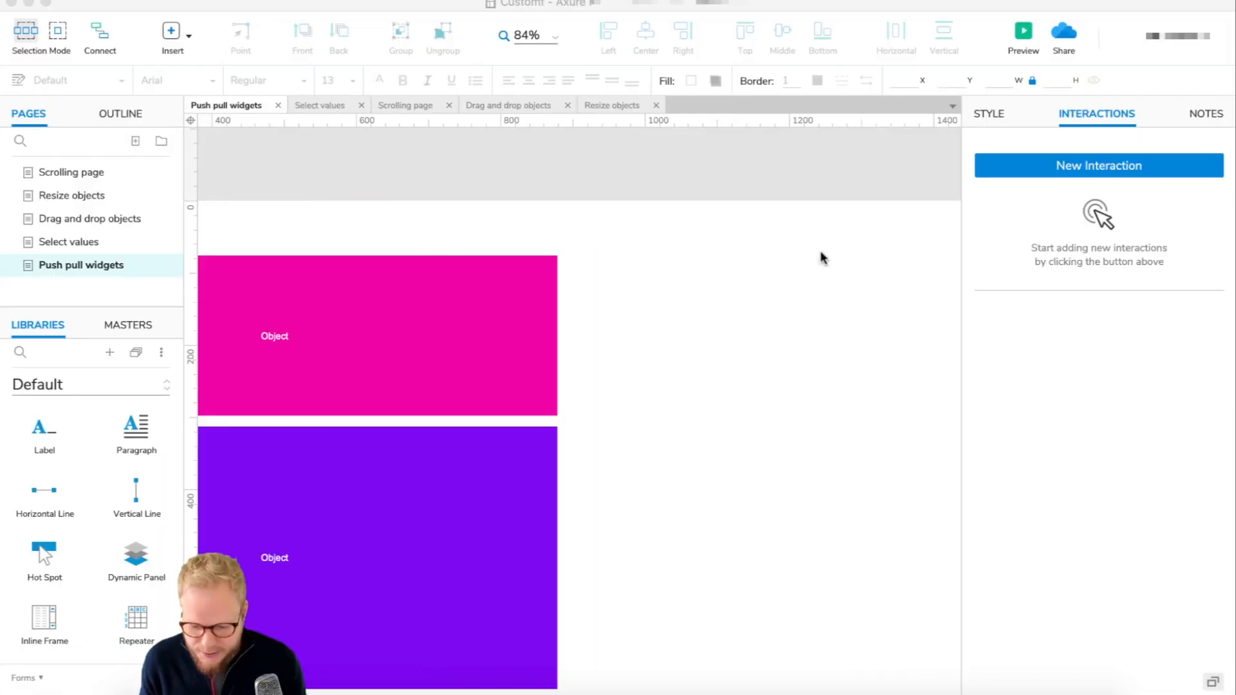
scroll(592, 351, "left", 6)
scroll(592, 351, "down", 1)
left_click(695, 345)
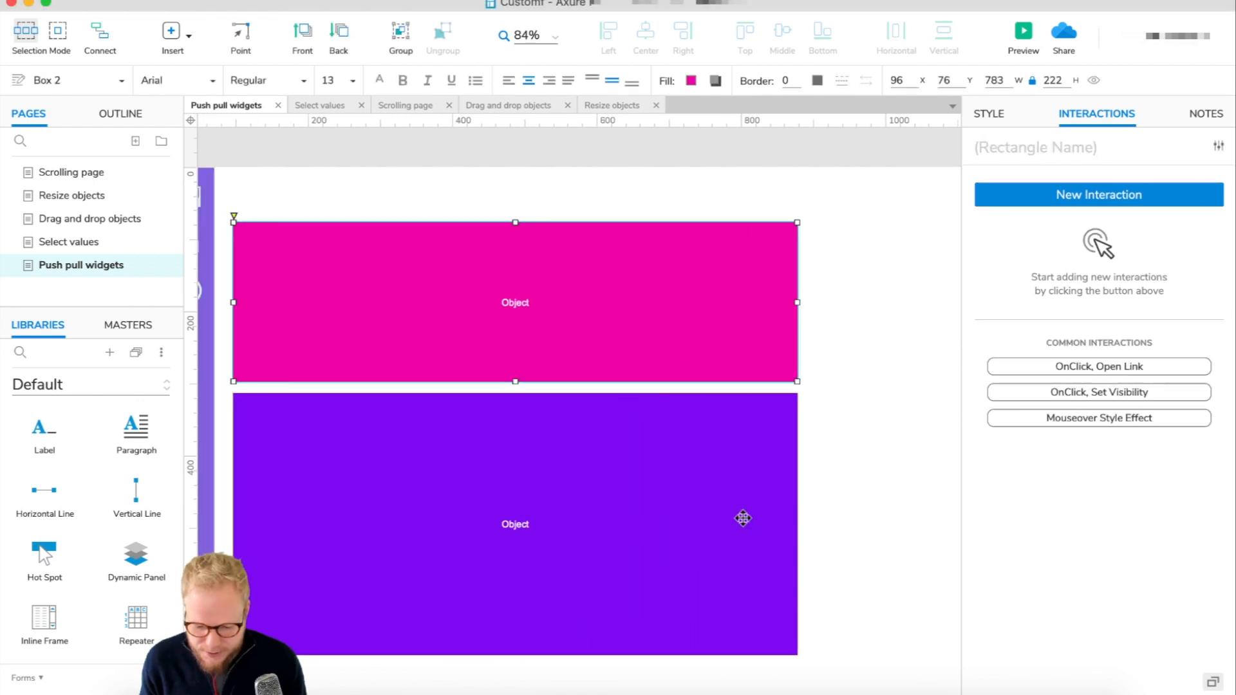
left_click(742, 519, "shift")
left_click_drag(797, 652, 957, 668)
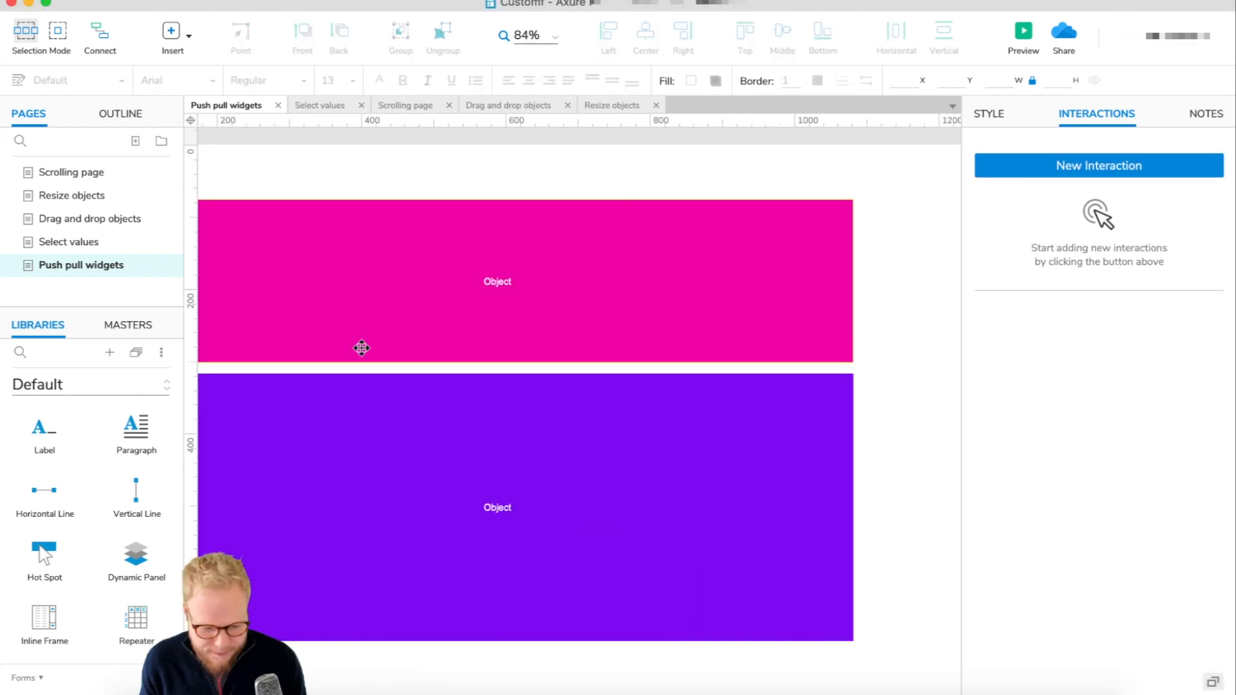
Step: Place a Box 2 widget beside the purple rectangle's lower-right corner and size it to about 77 × 77 as a help badge
scroll(54, 554, "up", 8)
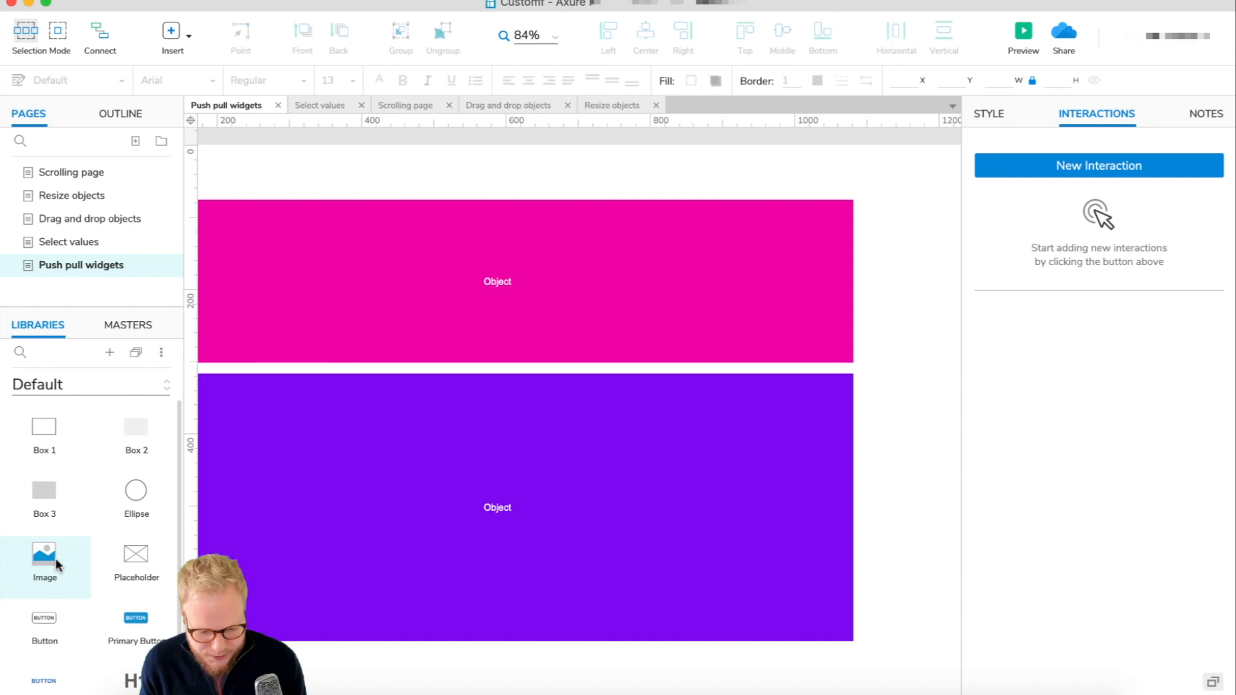
left_click_drag(136, 444, 760, 519)
left_click_drag(952, 641, 883, 611)
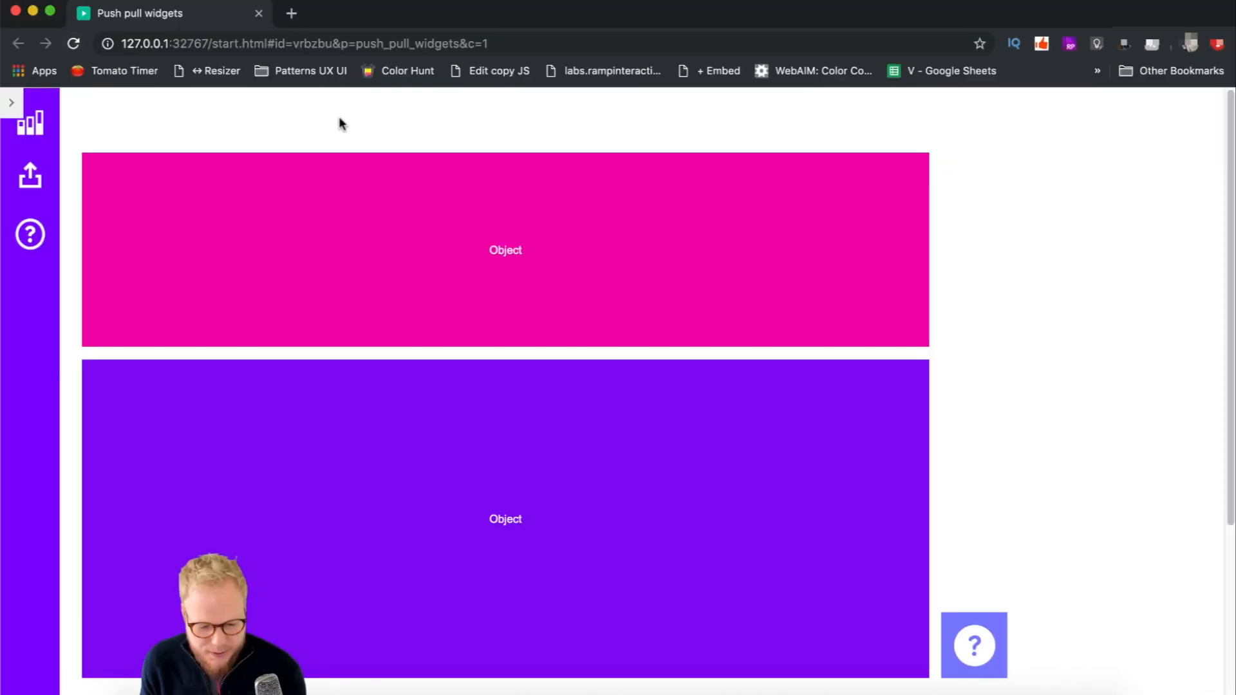
Step: Test in the preview how expanding and collapsing the sidebar moves the help badge, and close the preview
mouse_move(38, 240)
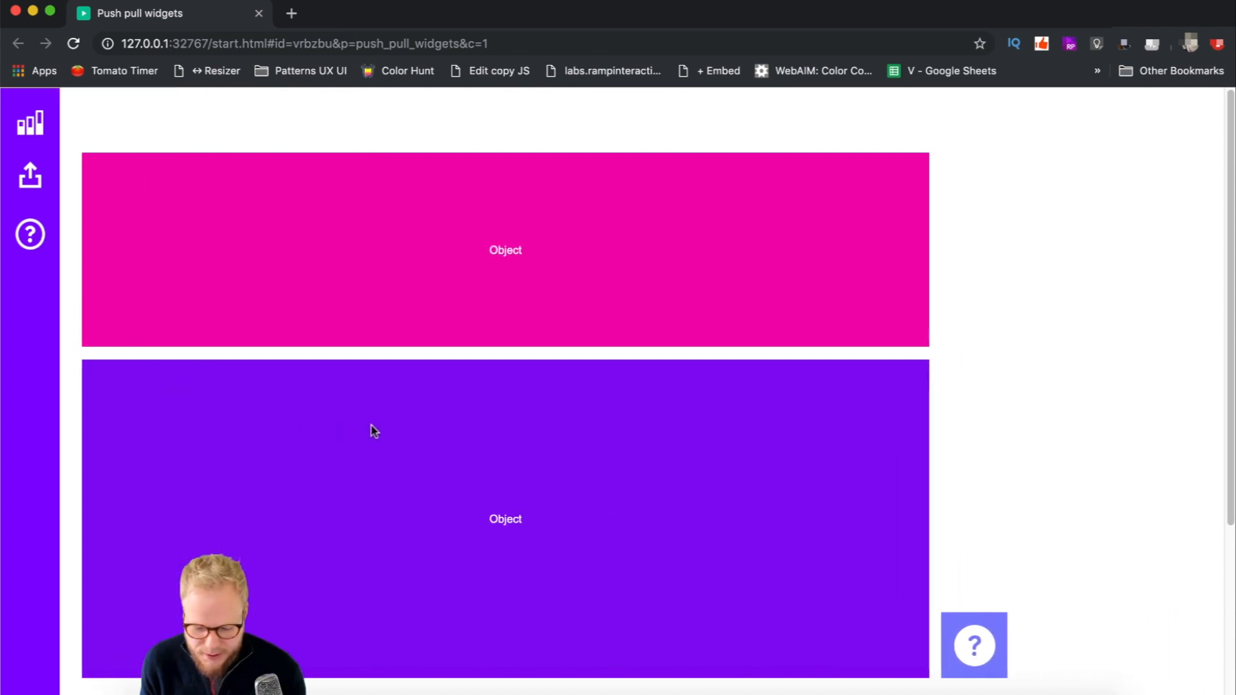
mouse_move(43, 415)
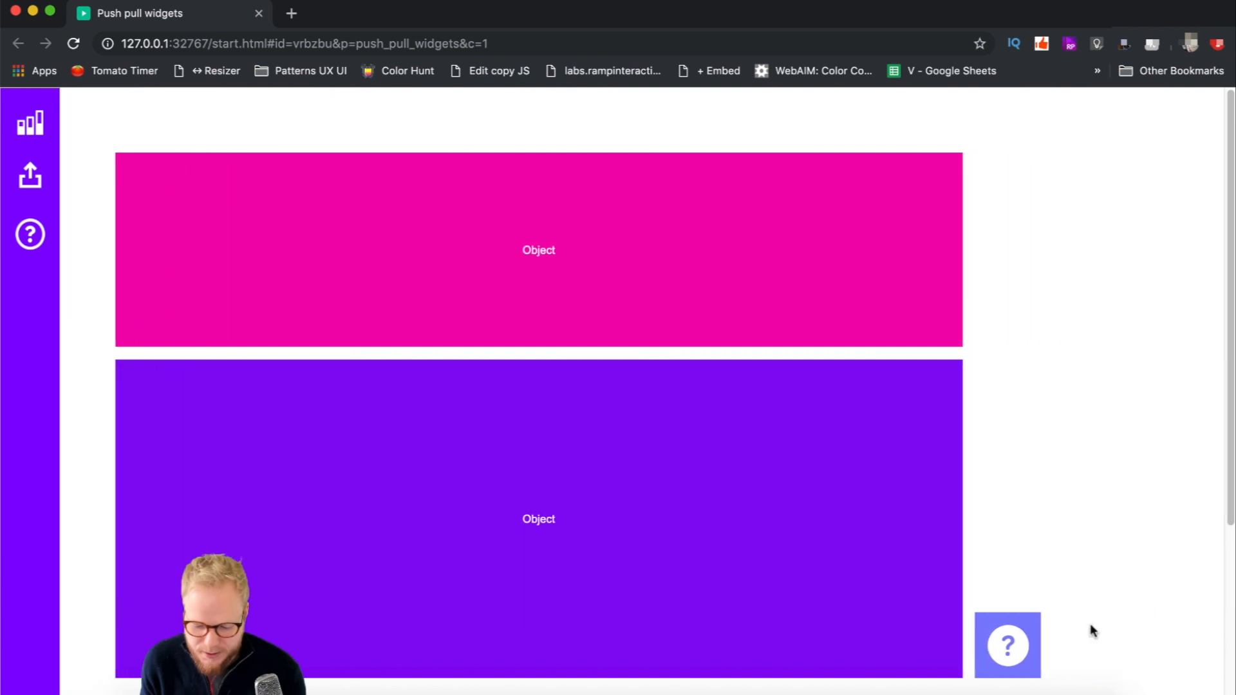
left_click(259, 13)
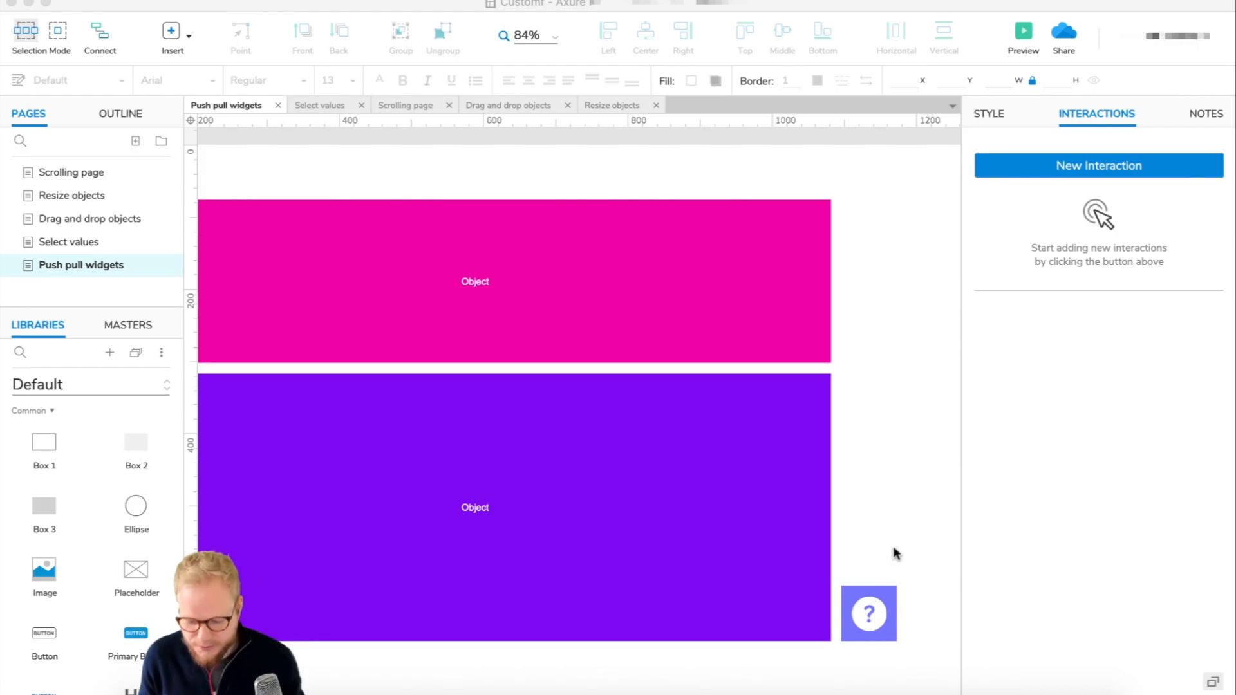
Step: Convert the help badge's box and question mark icon into a dynamic panel named ++Helpbadge
left_click_drag(914, 559, 854, 679)
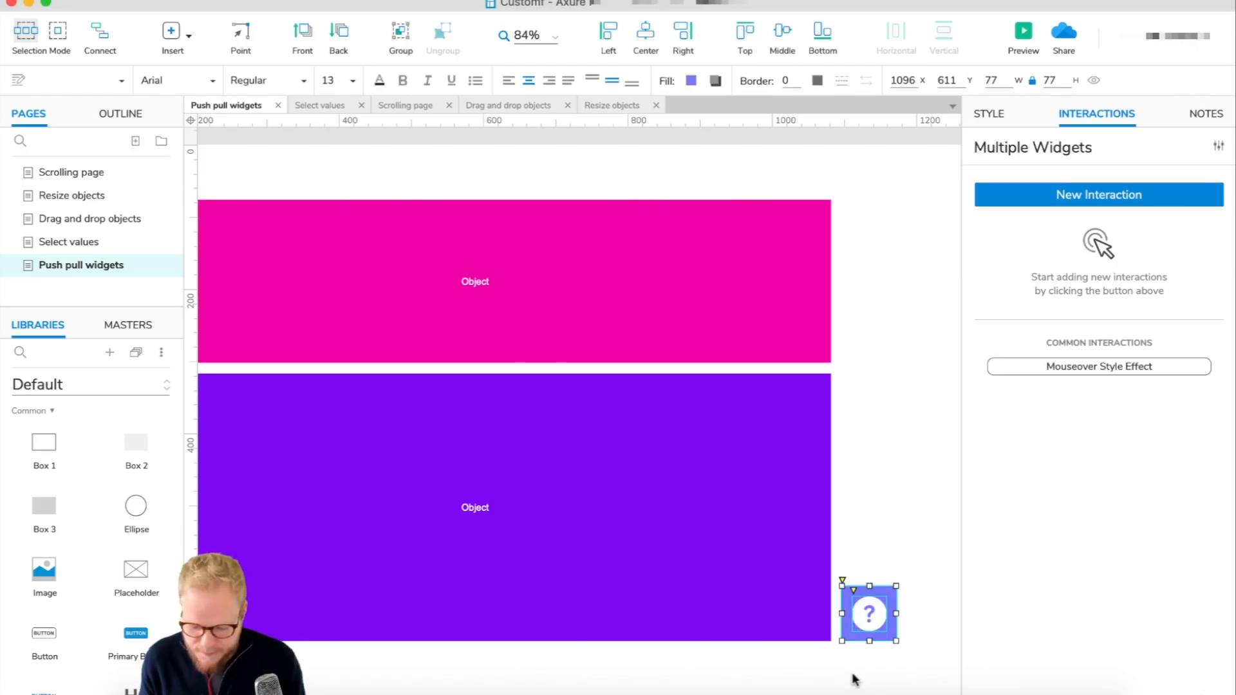
right_click(864, 610)
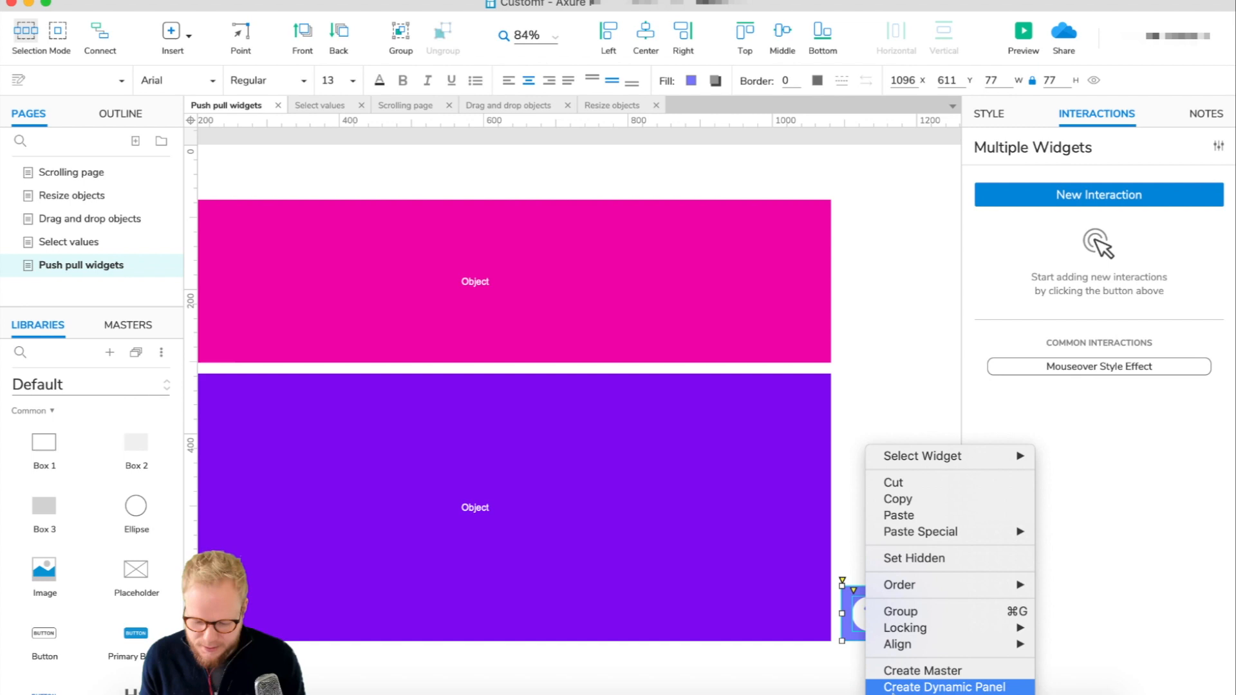
left_click(905, 687)
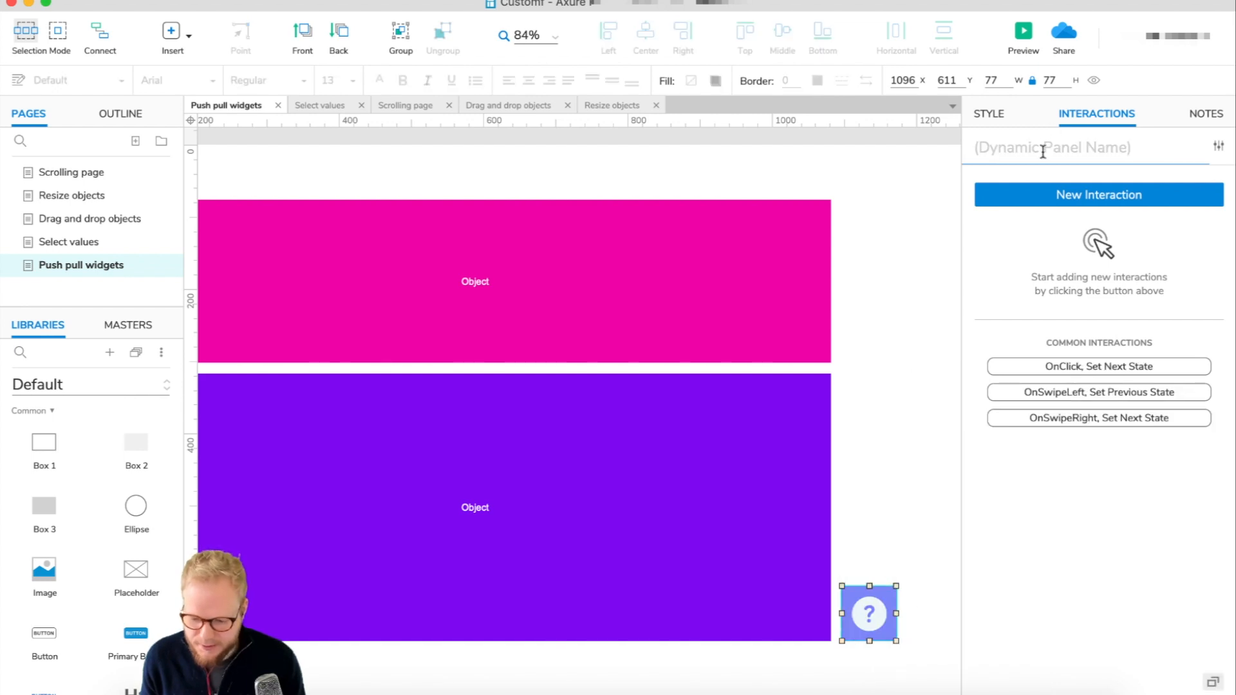
type("++Helpbagde")
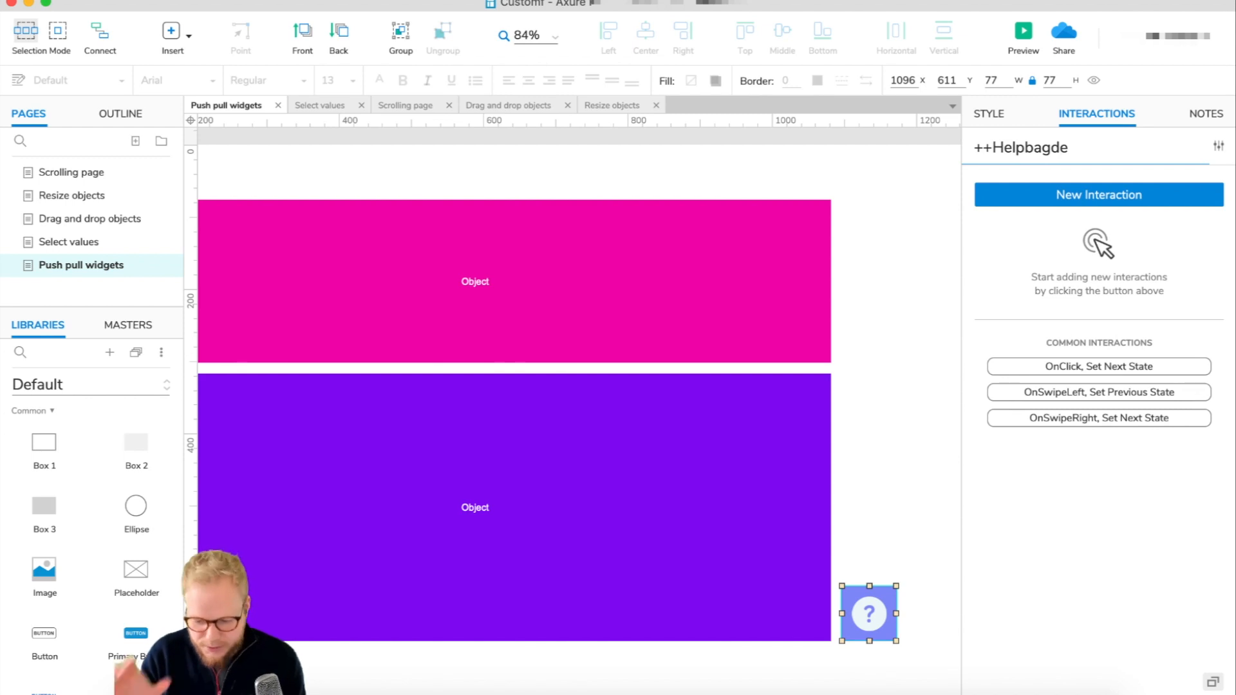
key("BackSpace")
key("BackSpace")
type("dg")
Step: Pin the ++Helpbadge panel to the browser window with horizontal pin Right and vertical pin Bottom
left_click(991, 118)
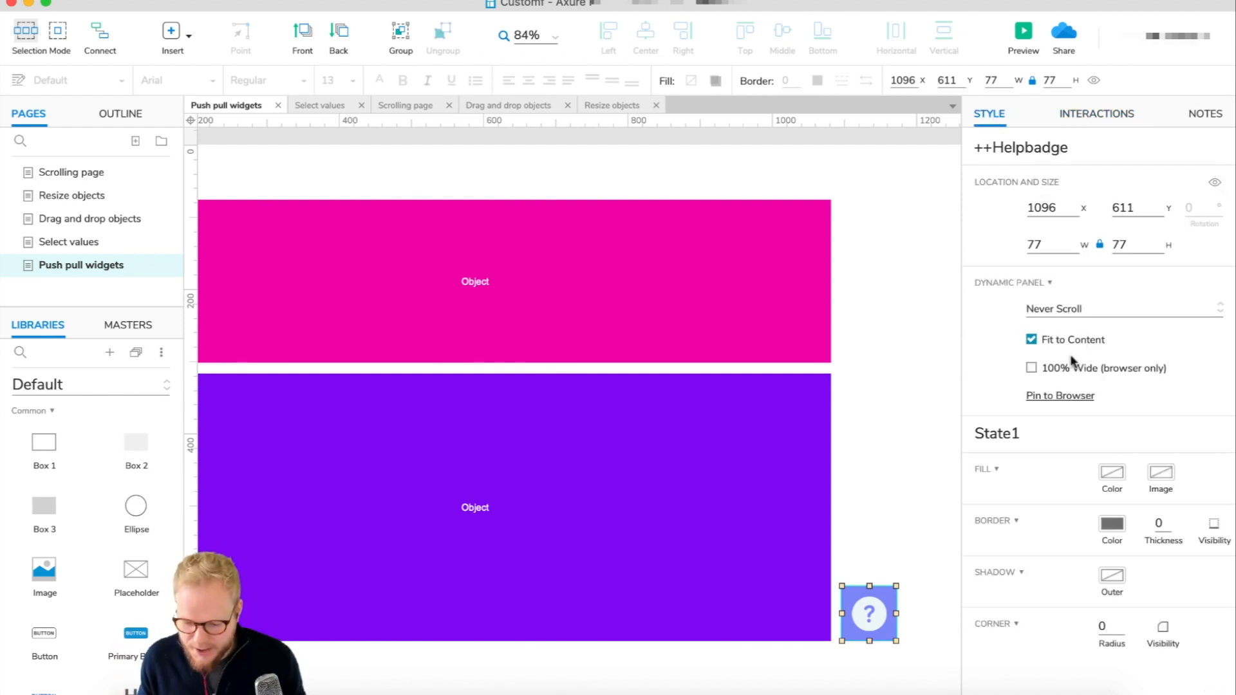
left_click(1060, 397)
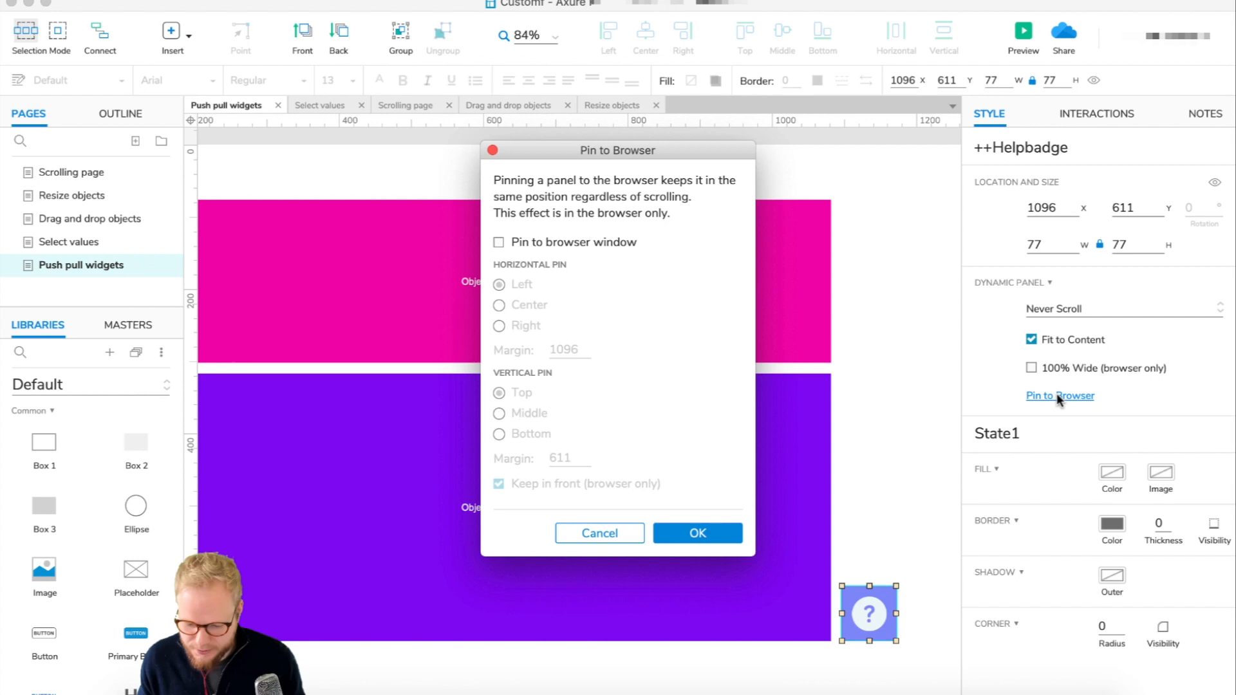
left_click(500, 242)
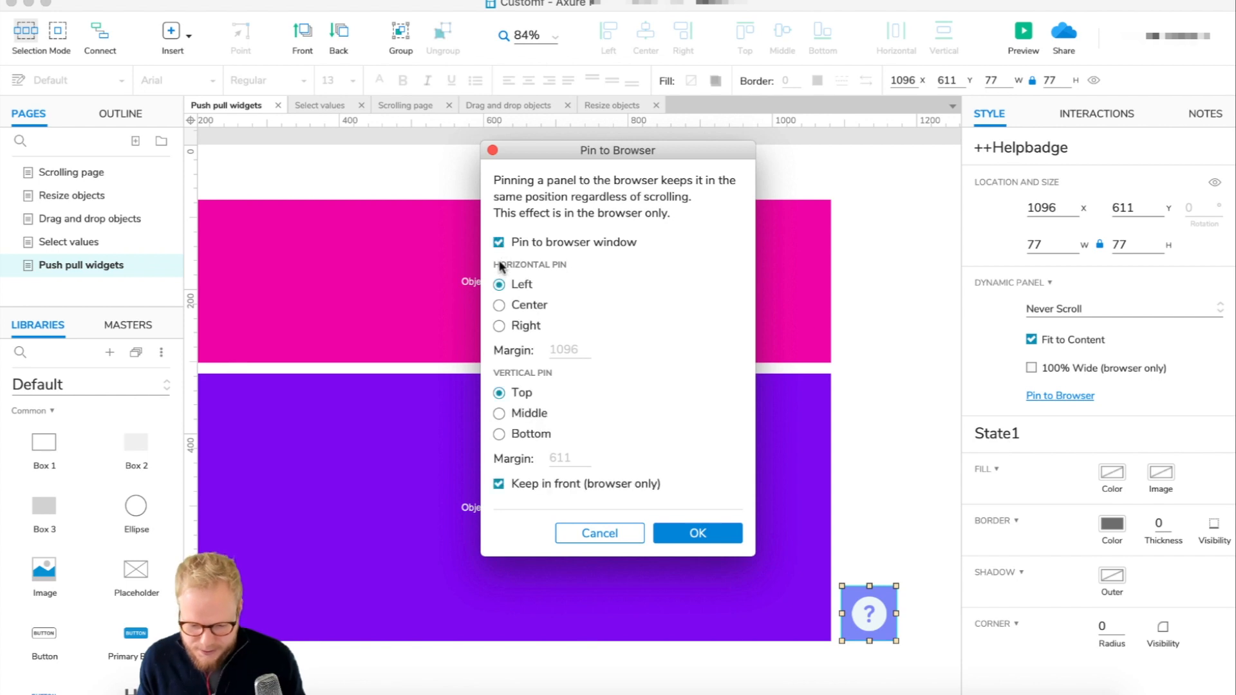
left_click(500, 326)
left_click(499, 434)
left_click(705, 538)
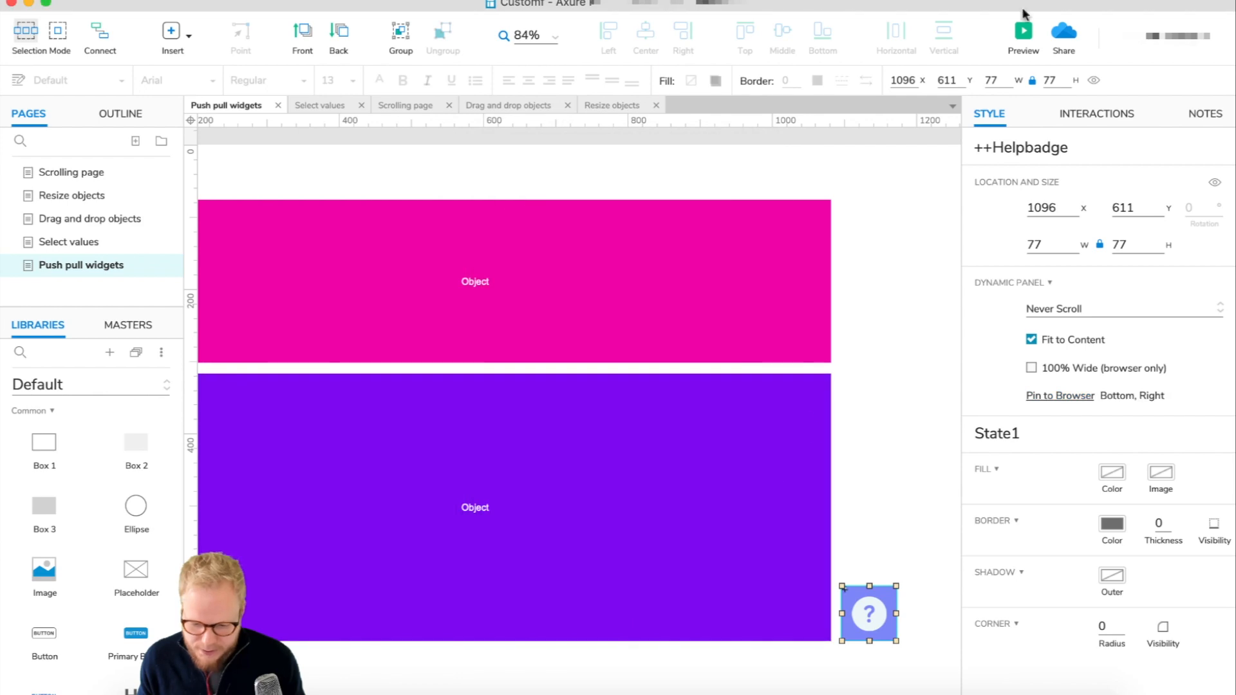
Step: Preview the page, test the sidebar's expansion with the help badge pinned to the browser, and close the preview
left_click(1024, 40)
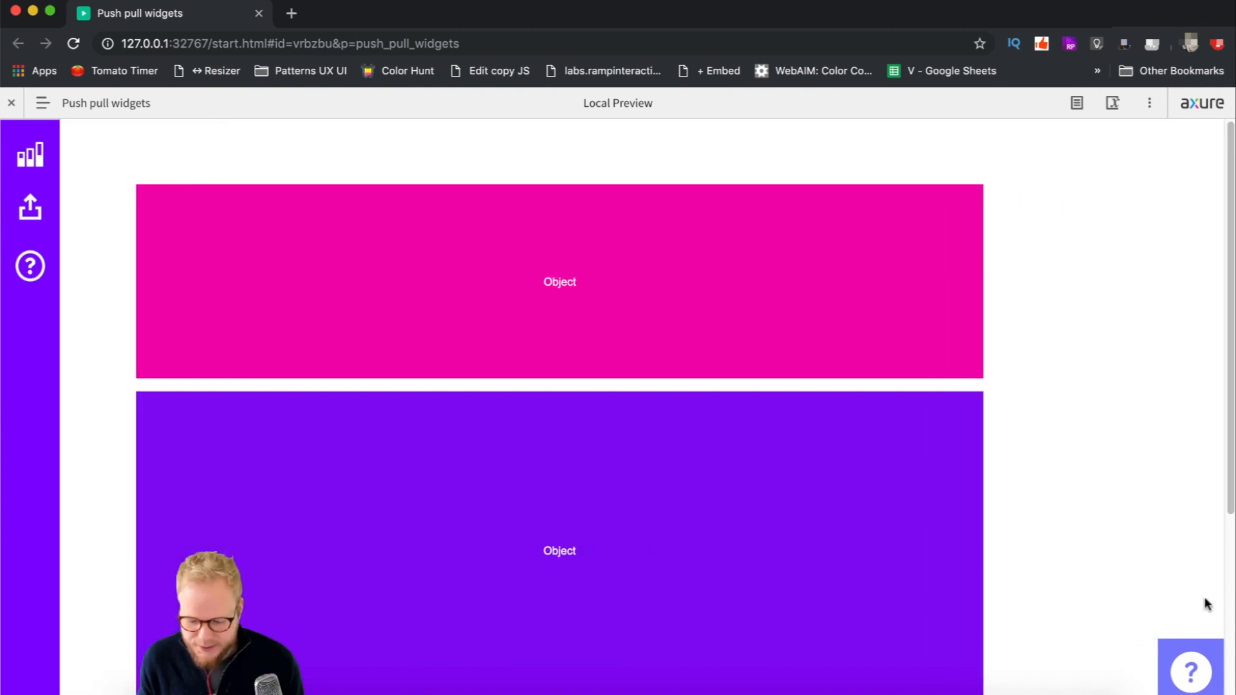
mouse_move(3, 409)
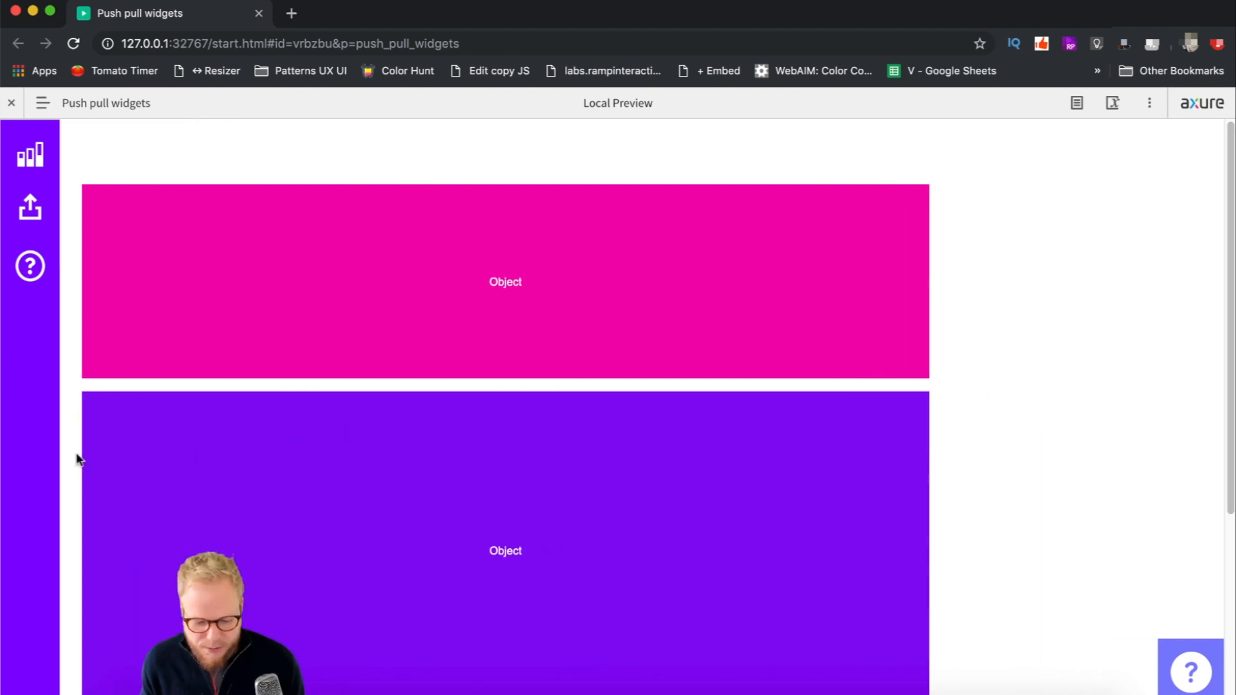
mouse_move(55, 456)
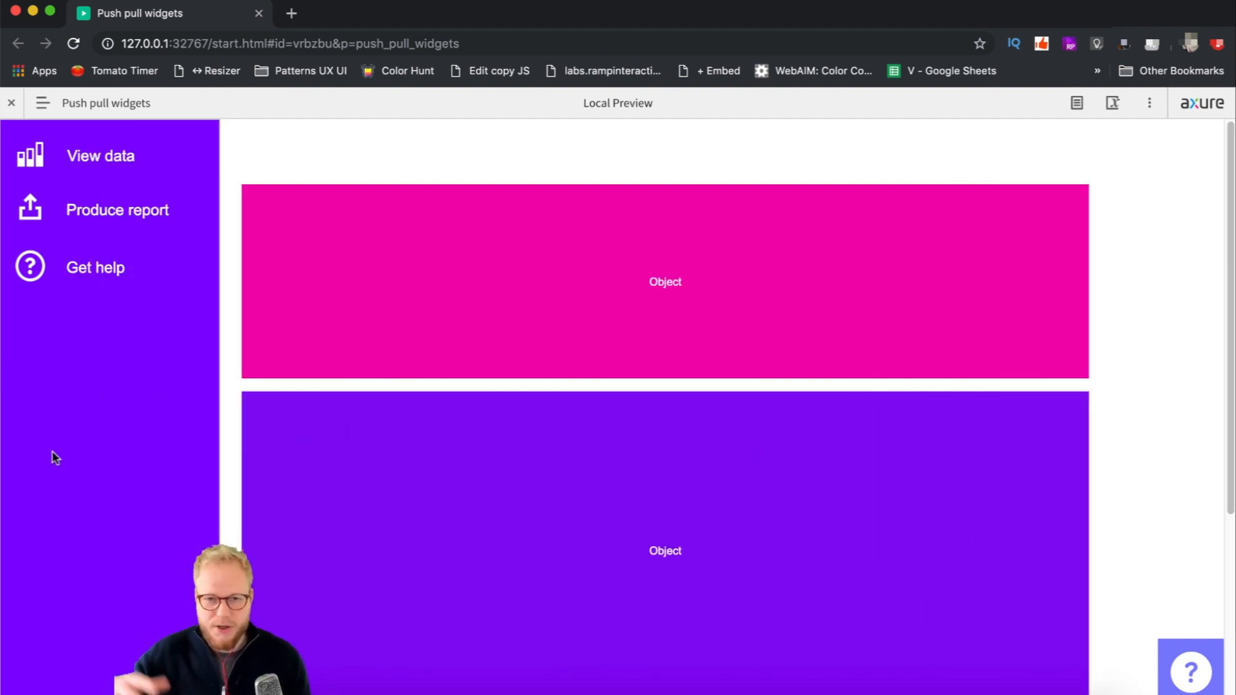
left_click(259, 14)
Step: Undo the help badge's browser pinning, its naming and its conversion to a dynamic panel
left_click(878, 453)
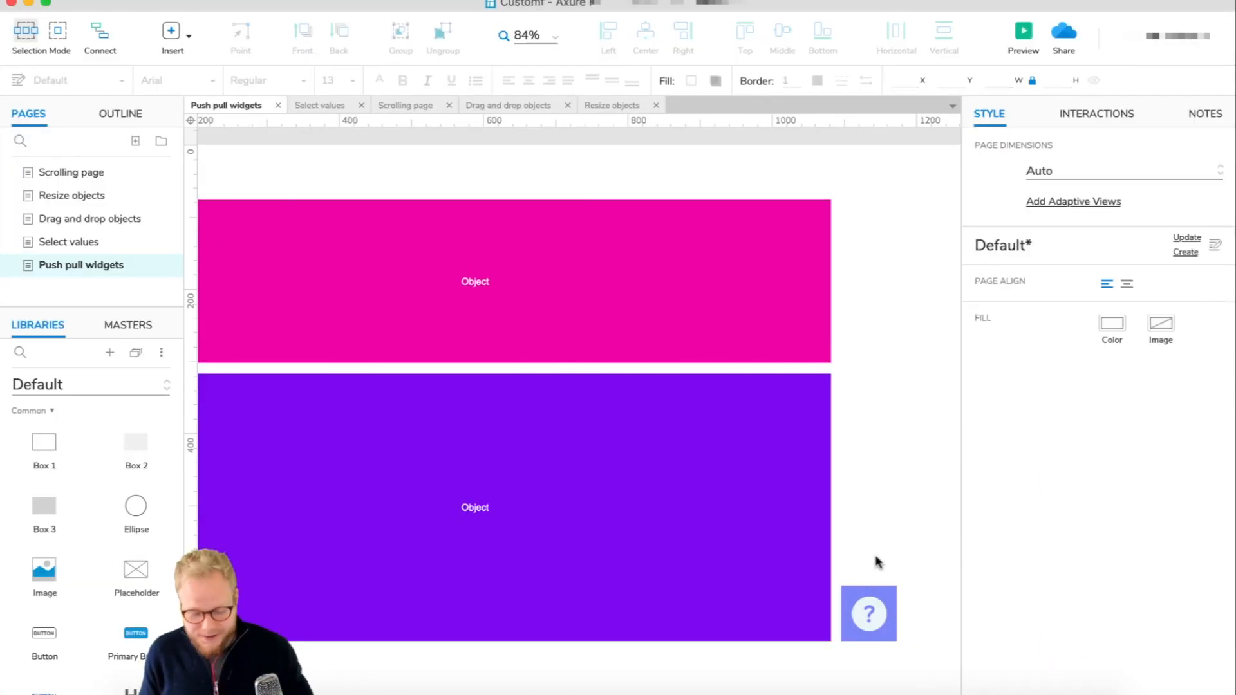
key("super+z")
key("super+z")
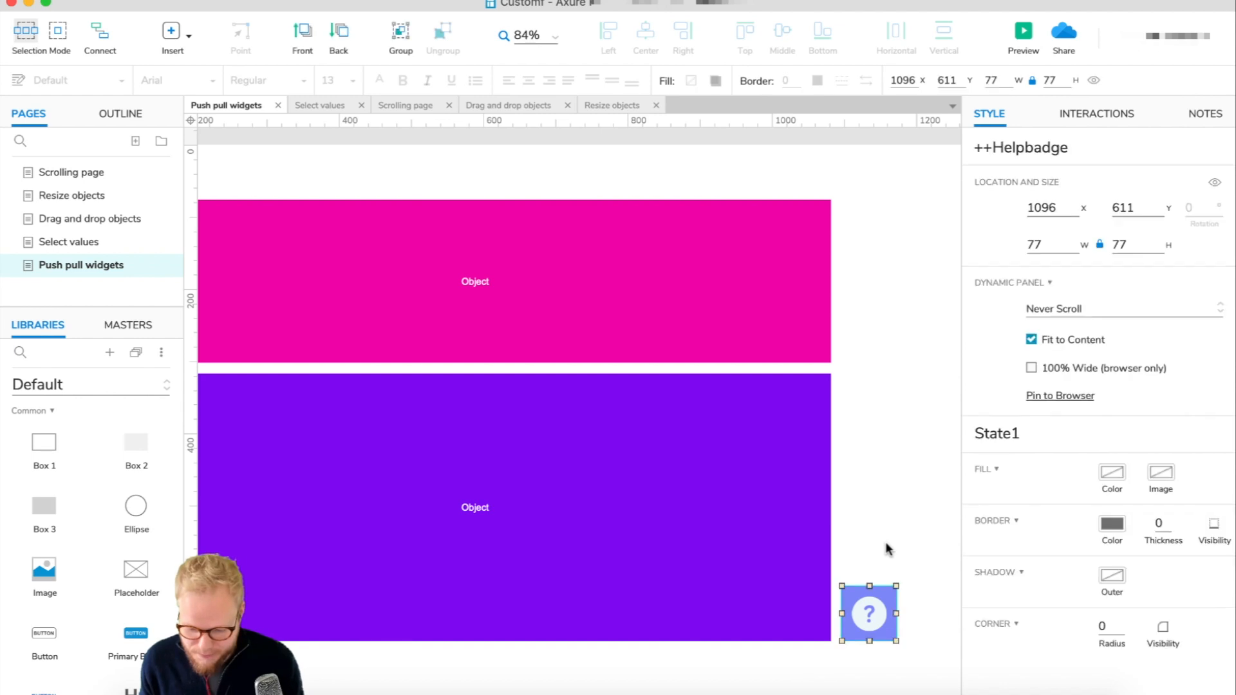
key("super+z")
left_click(886, 544)
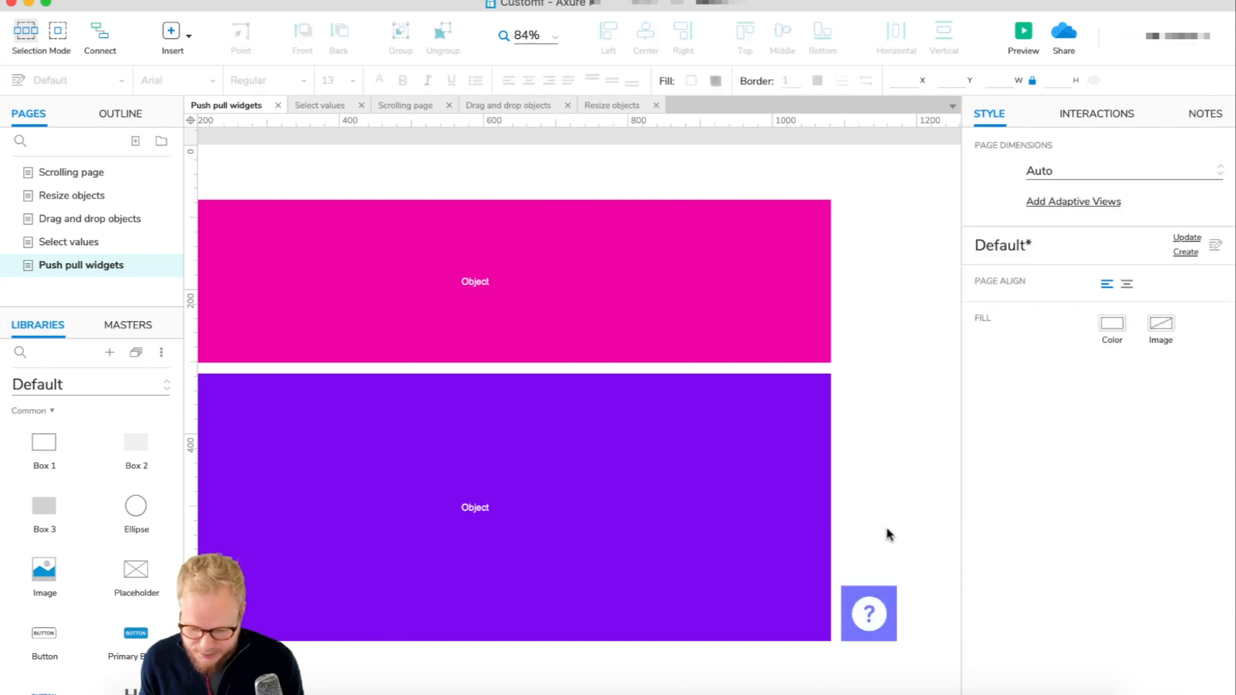
Step: Convert the sidebar and the two Object boxes together into one dynamic panel, leaving out the help badge
scroll(908, 528, "left", 3)
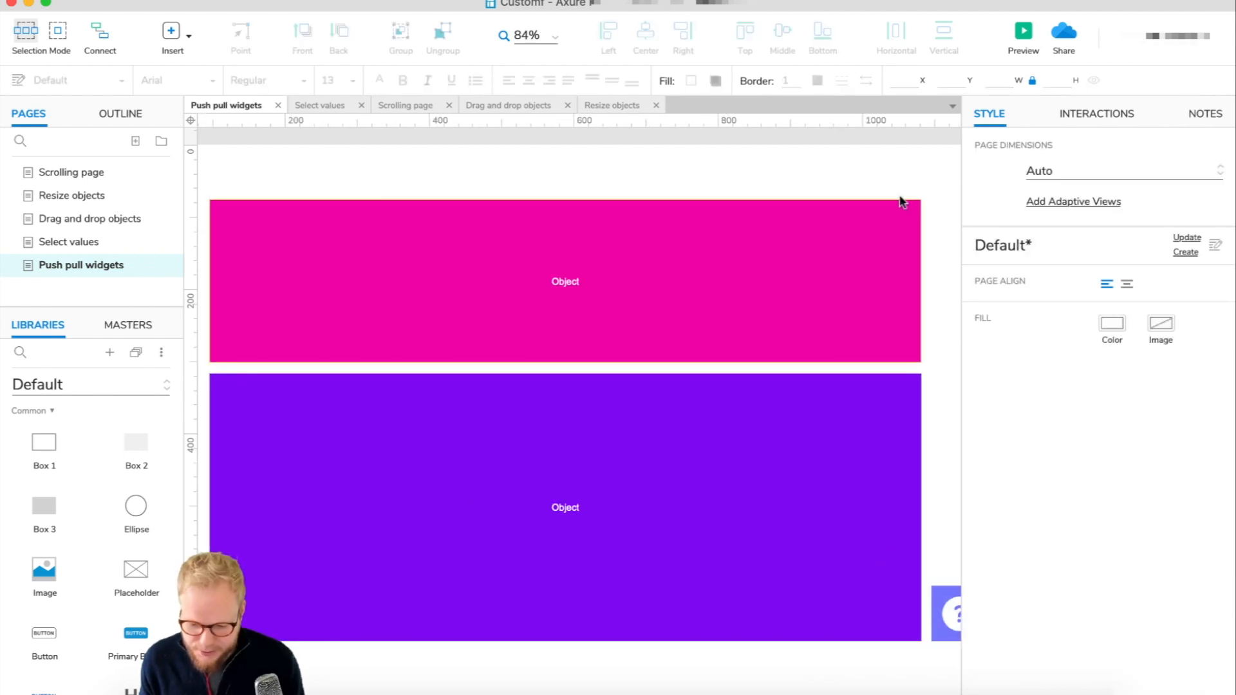
left_click_drag(911, 161, 455, 671)
scroll(628, 600, "right", 1)
scroll(628, 605, "right", 10)
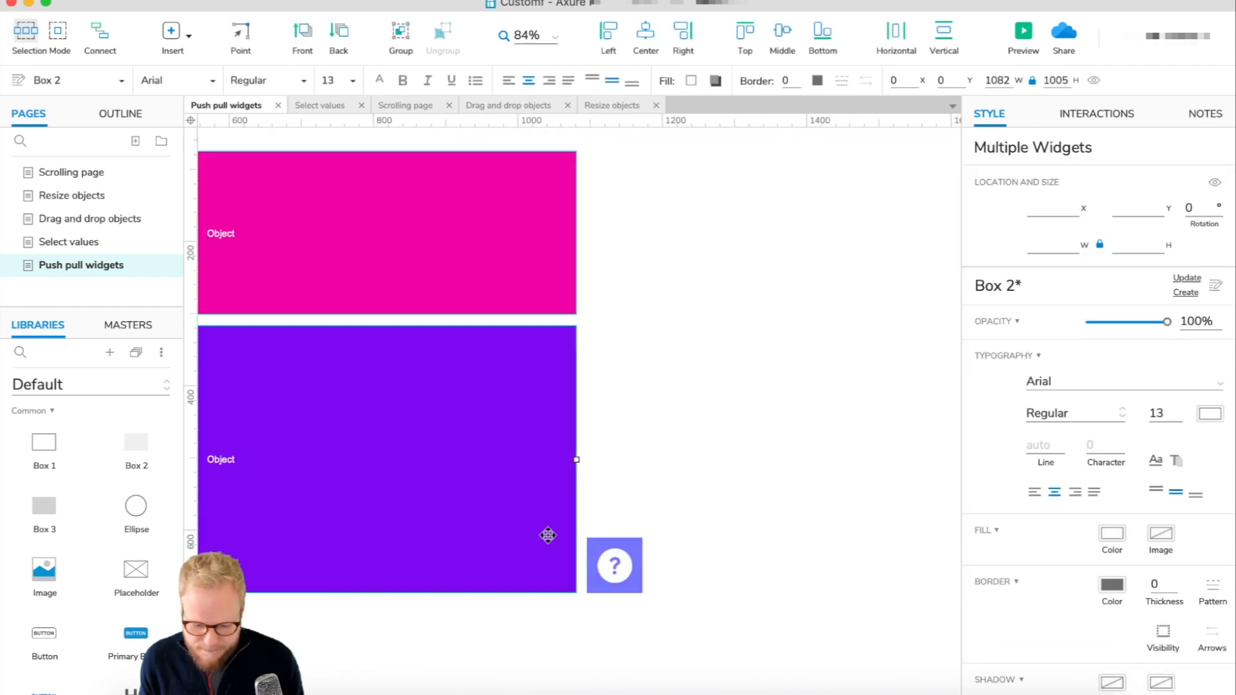
scroll(555, 527, "left", 4)
right_click(646, 429)
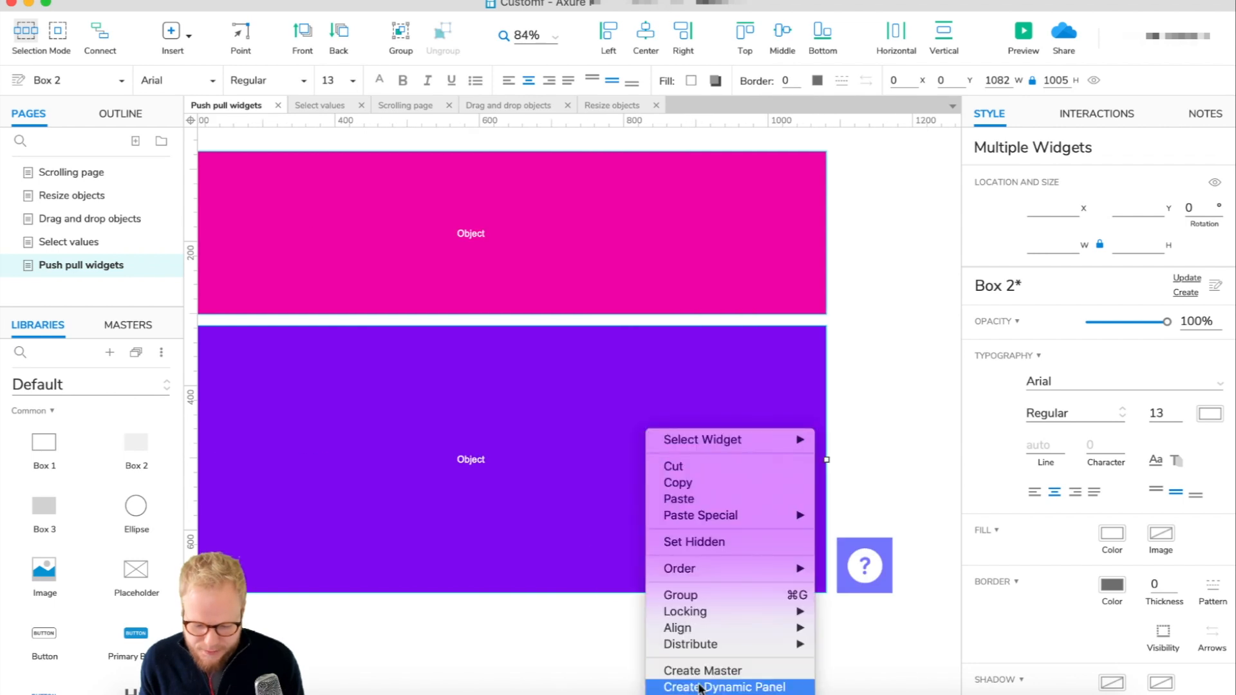
left_click(700, 688)
scroll(580, 378, "left", 3)
scroll(838, 522, "right", 2)
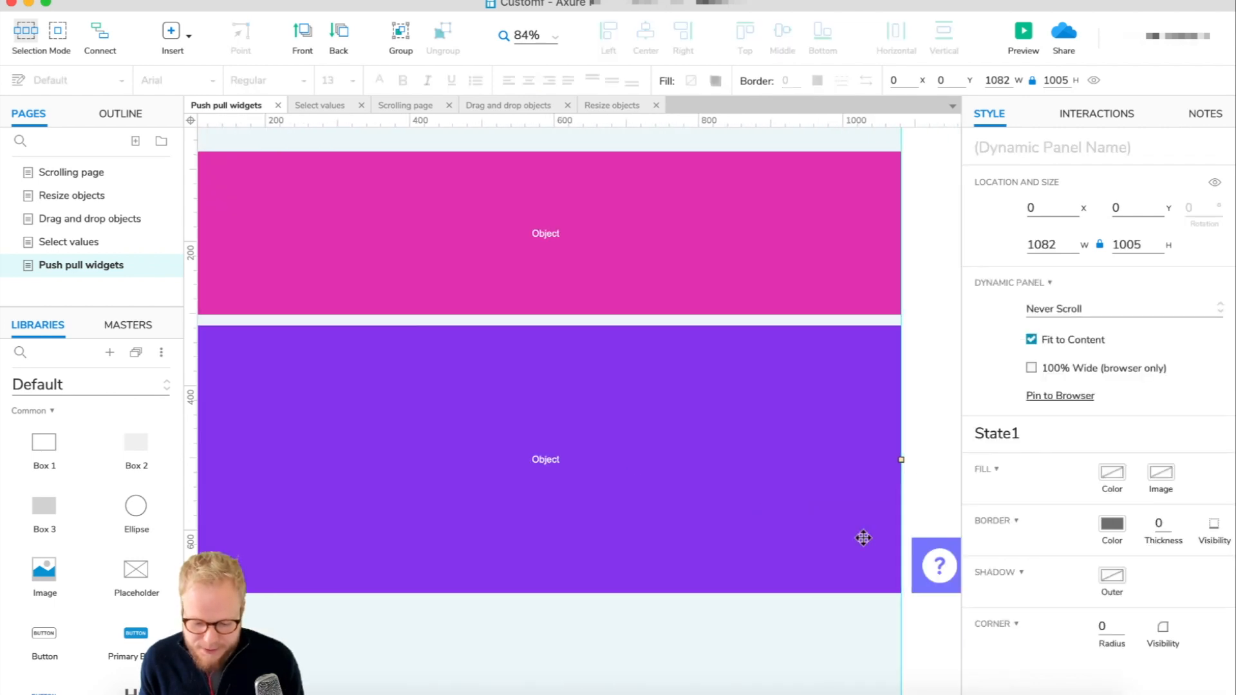
Step: Send the dynamic panel holding the sidebar and Object boxes to the back, behind the help badge
left_click(924, 415)
scroll(698, 370, "up", 1)
left_click(698, 369)
right_click(699, 370)
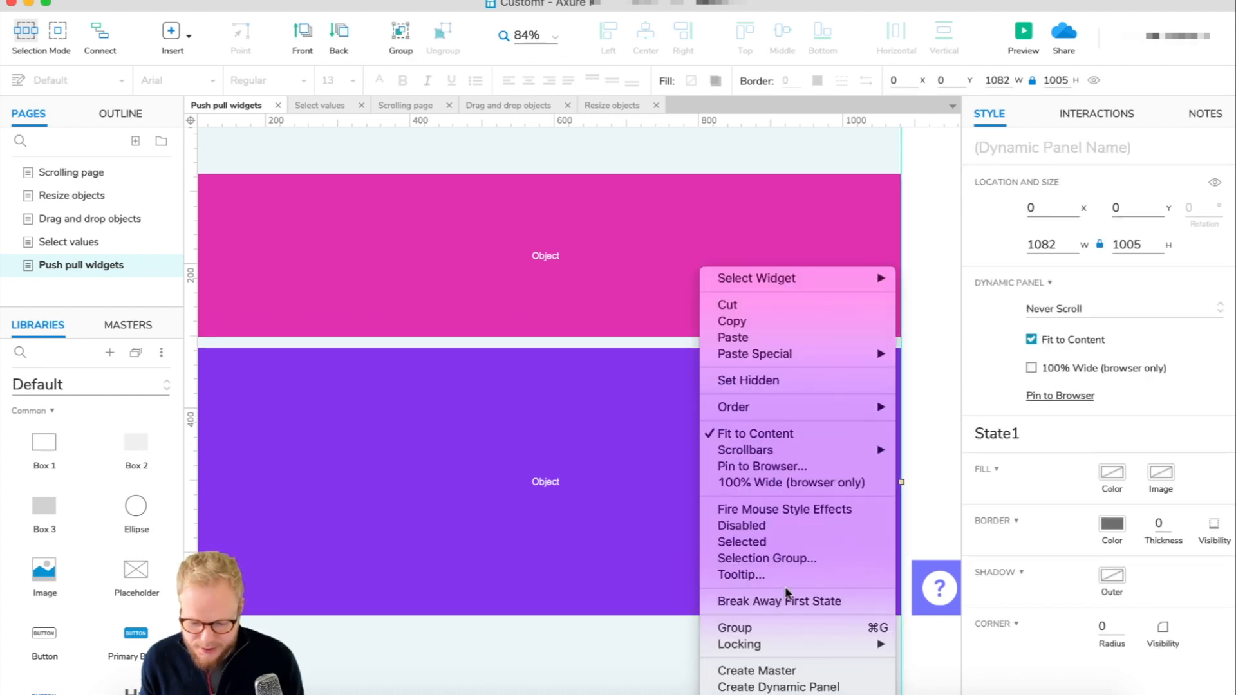
mouse_move(827, 412)
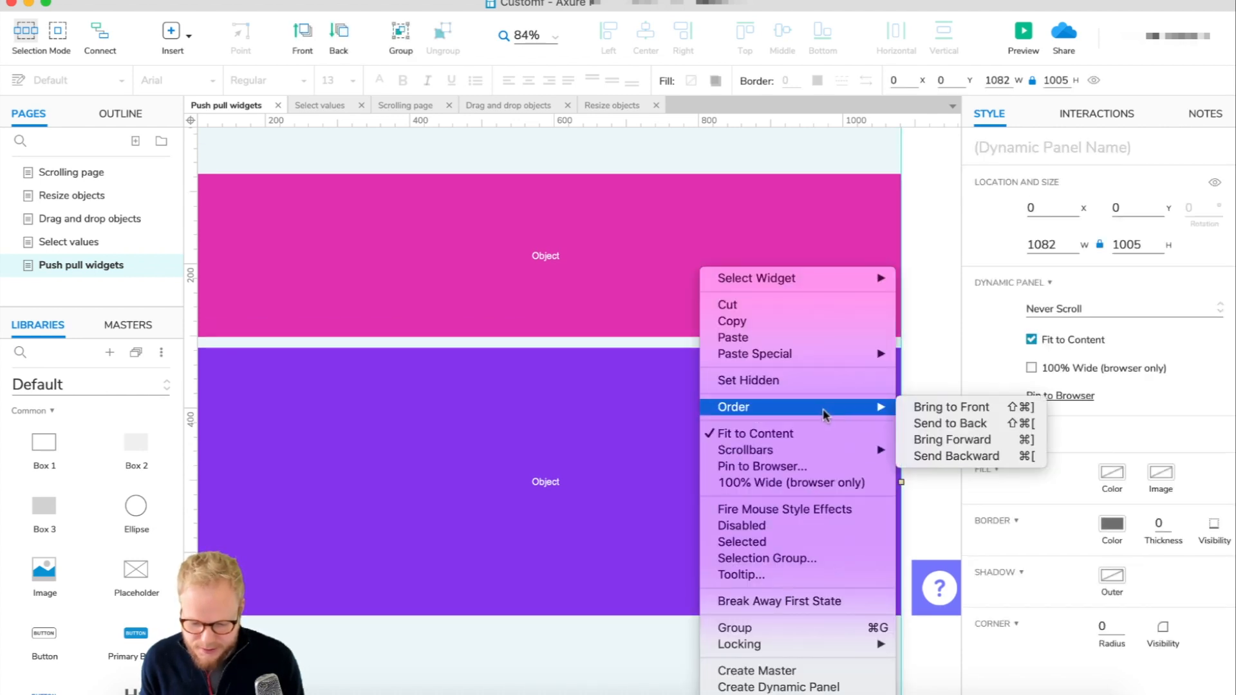
left_click(940, 429)
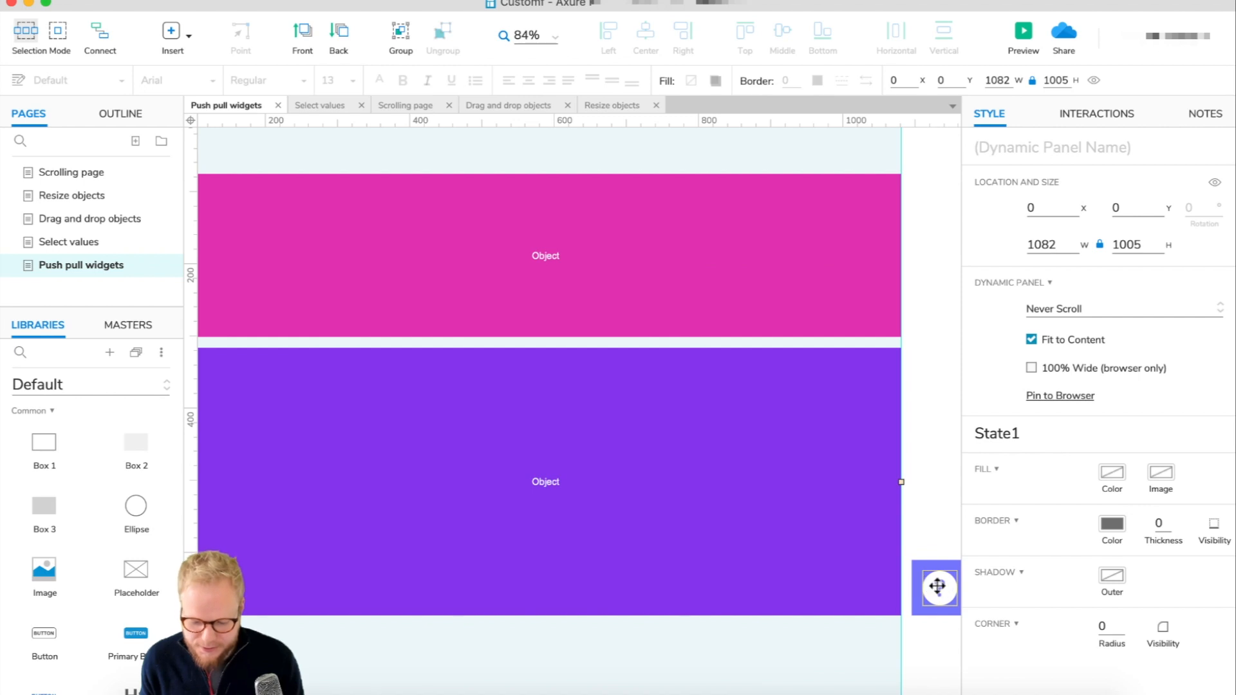
left_click(906, 578)
Step: Preview the page, test the sidebar's hover expansion with the content grouped in a dynamic panel, and close the preview
scroll(468, 423, "left", 8)
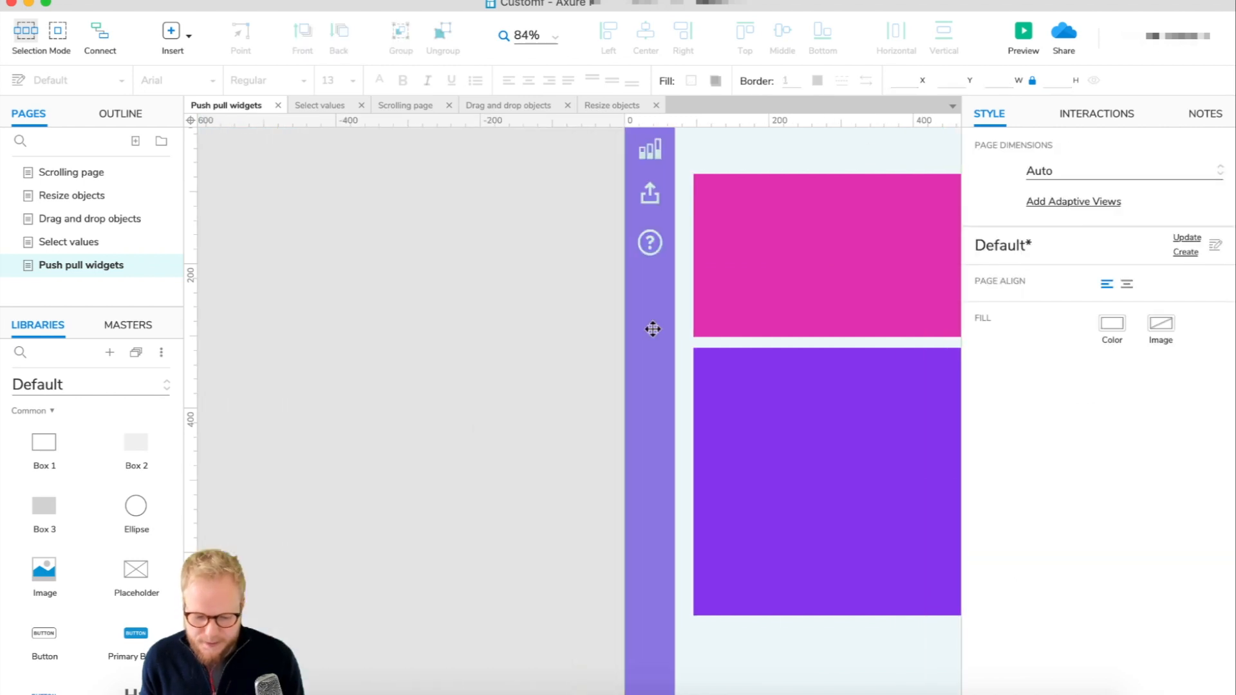
left_click(1024, 33)
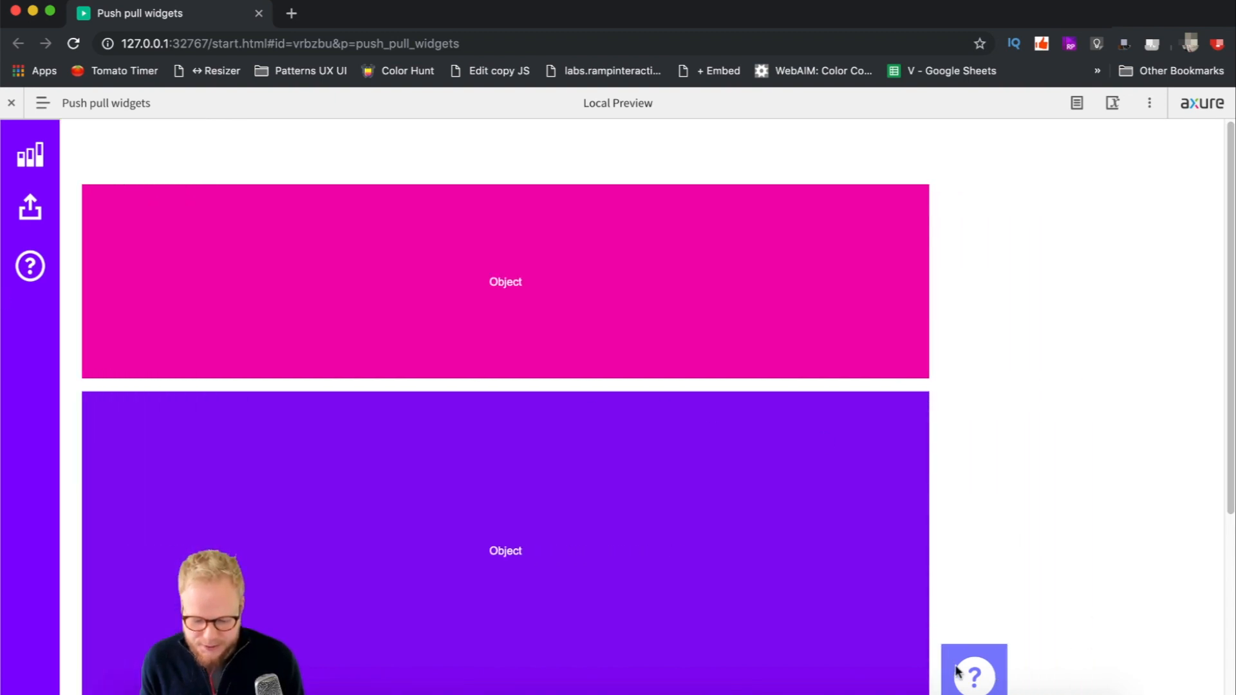
mouse_move(5, 265)
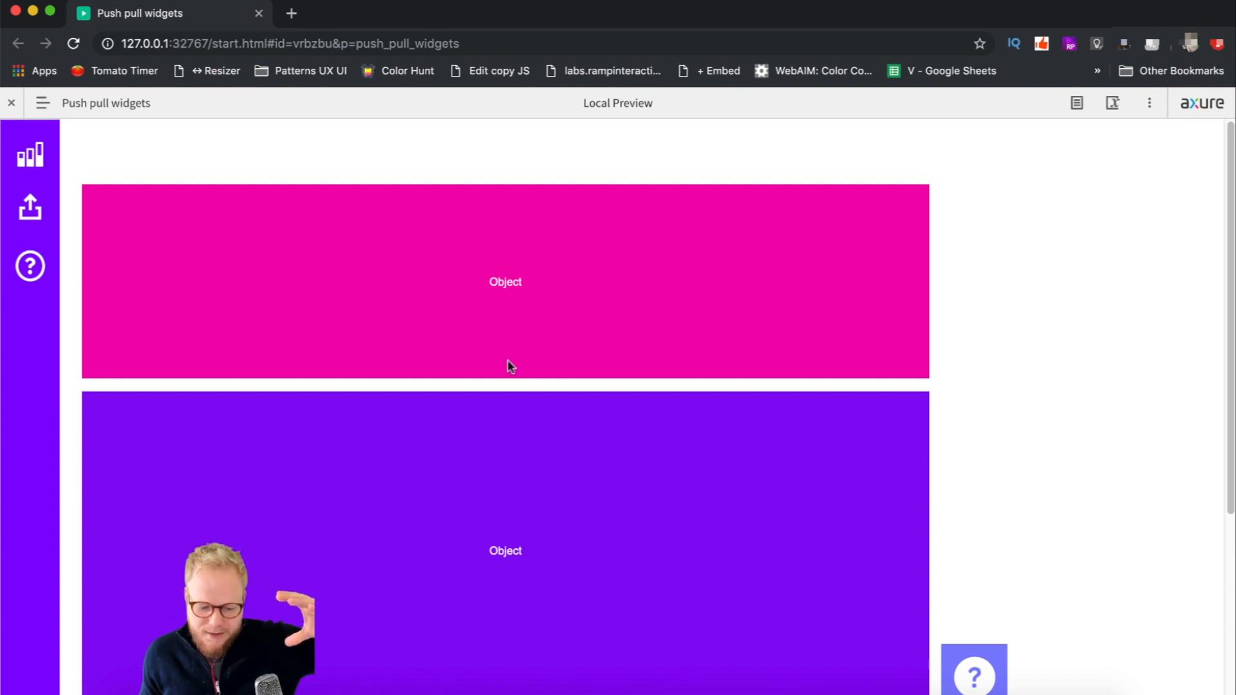
mouse_move(41, 296)
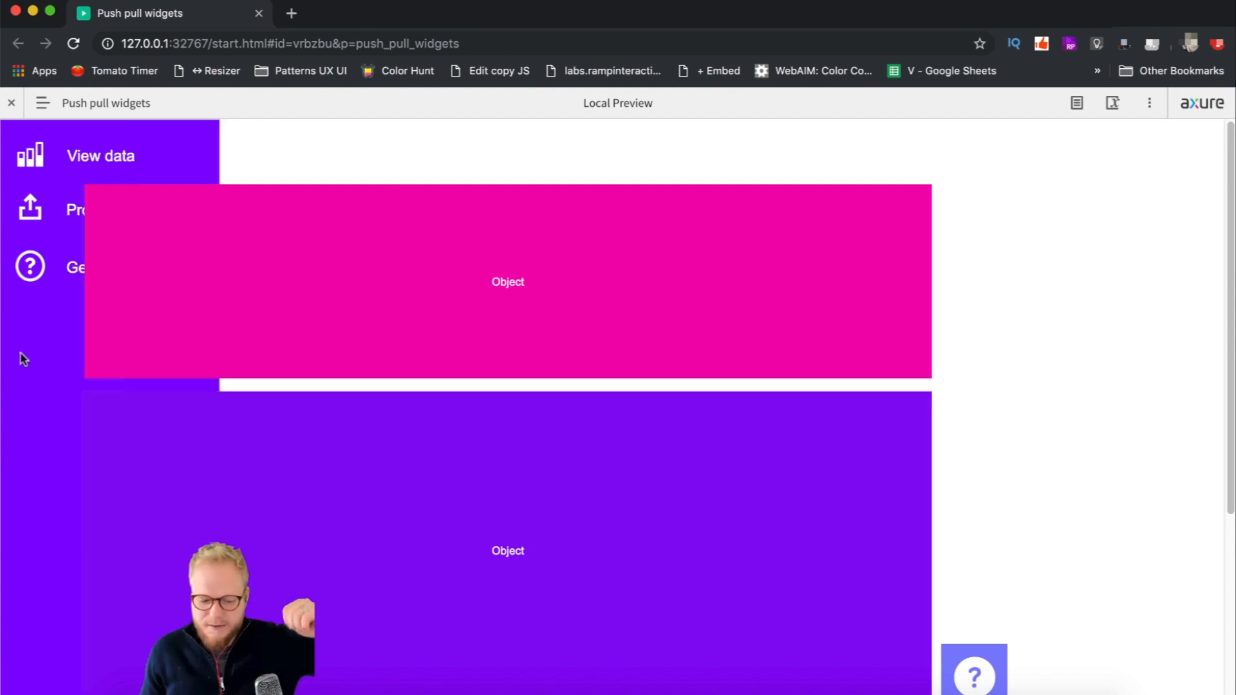
left_click(259, 14)
scroll(756, 379, "right", 4)
scroll(756, 380, "right", 6)
scroll(753, 380, "left", 1)
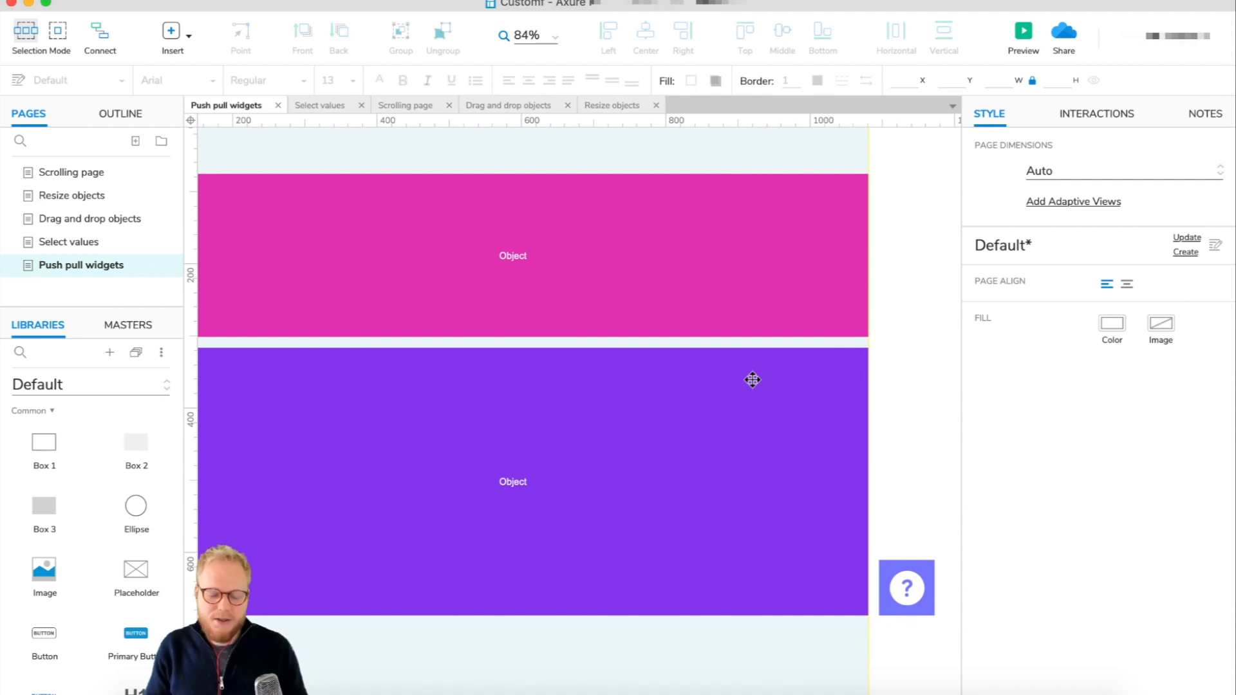